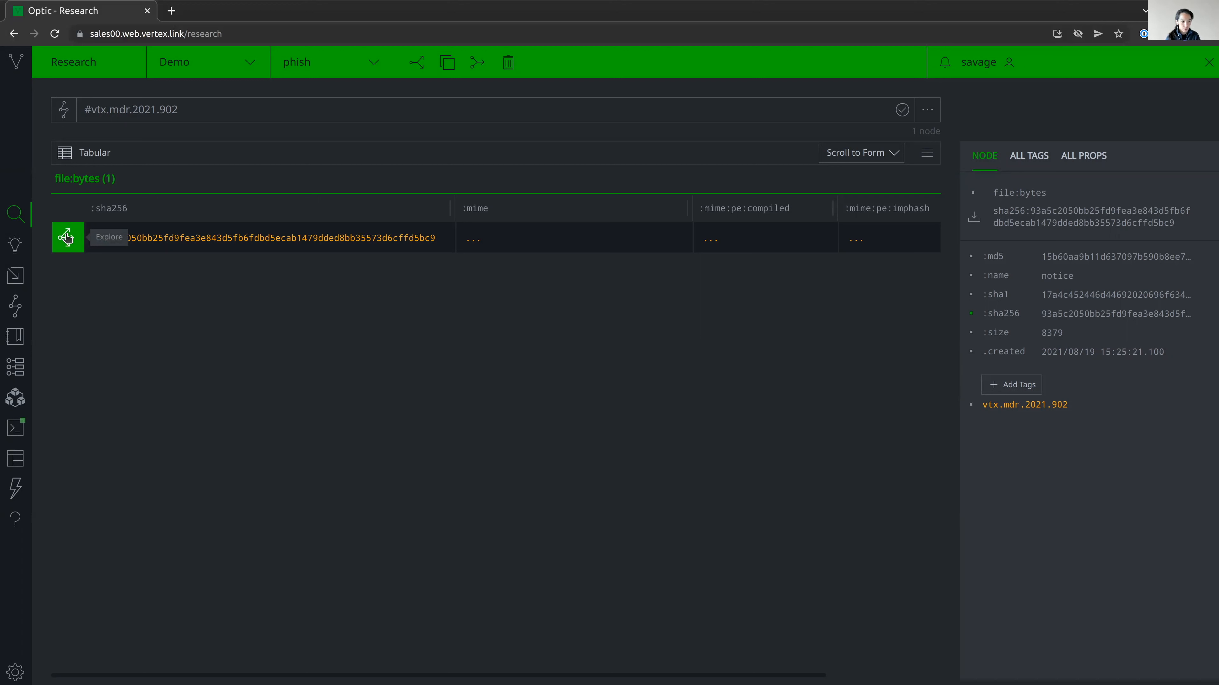
- Explore the nodes linked to the file:bytes node, and return to the original query results
left_click(66, 237)
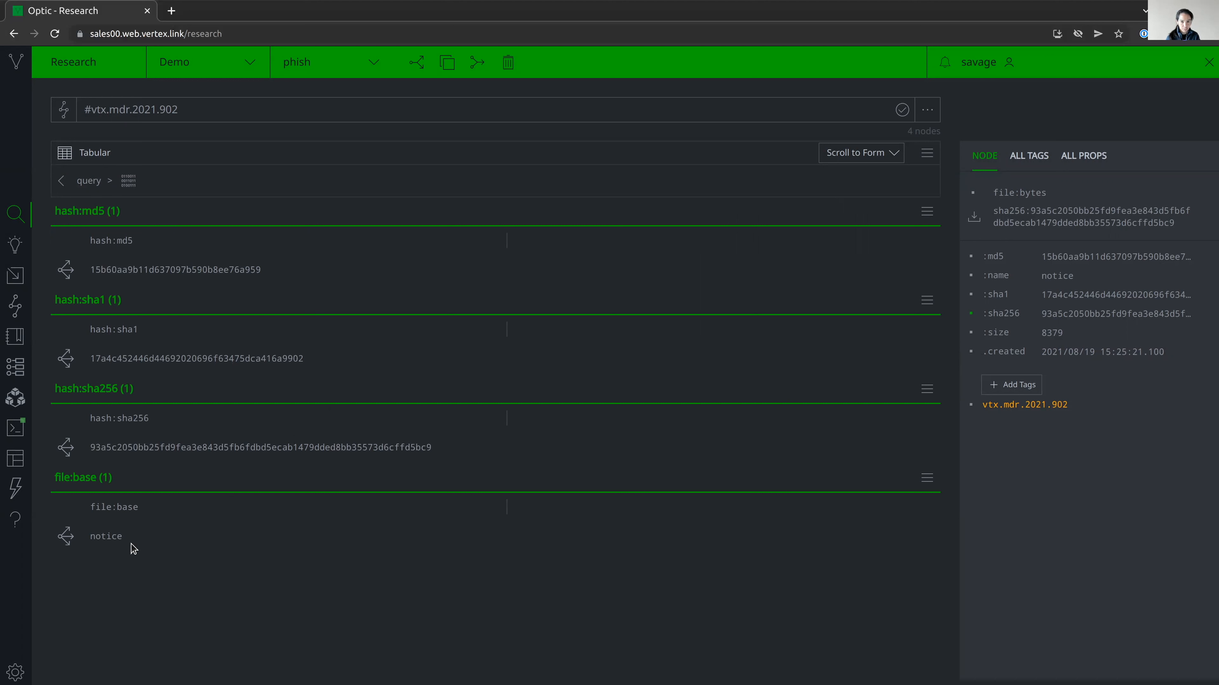
left_click(90, 183)
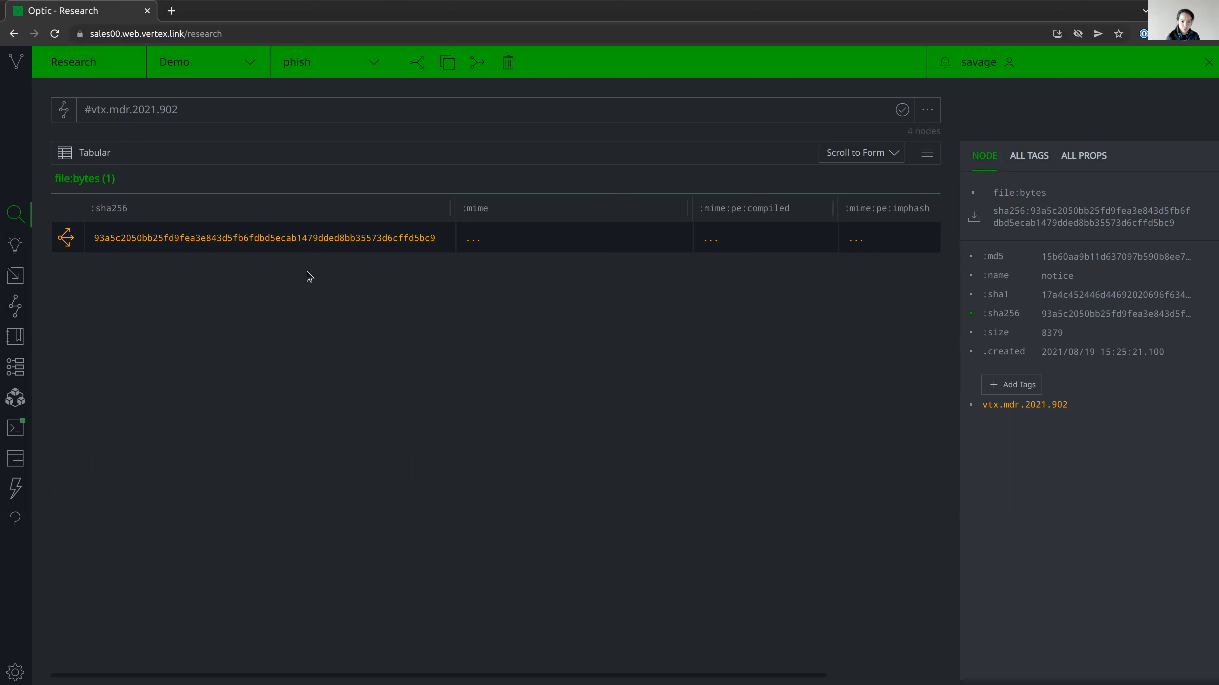
- Run the fileparser parse action on the file:bytes node
right_click(309, 245)
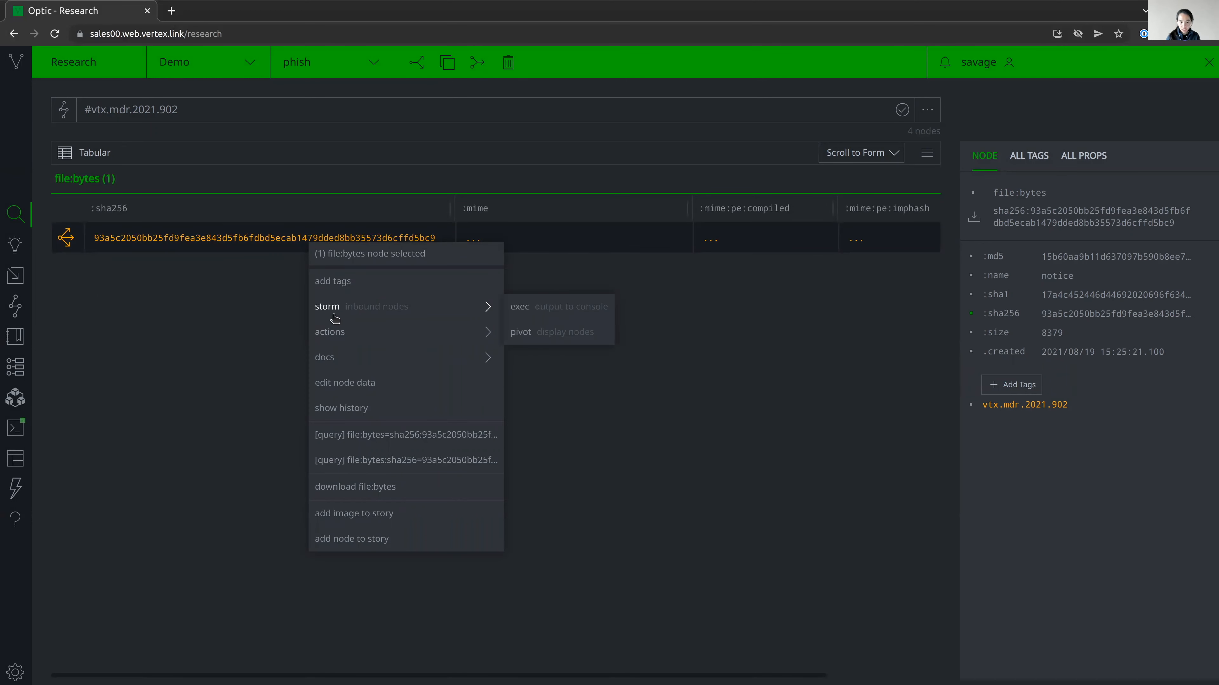
mouse_move(341, 332)
mouse_move(531, 336)
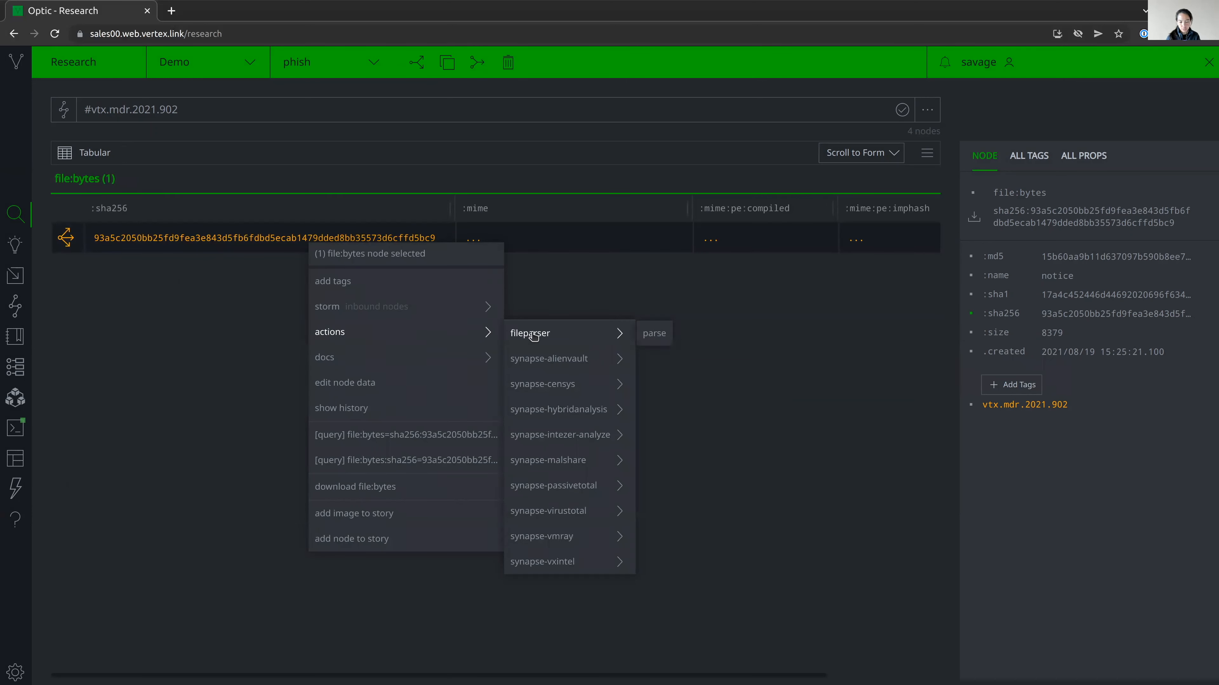
left_click(655, 333)
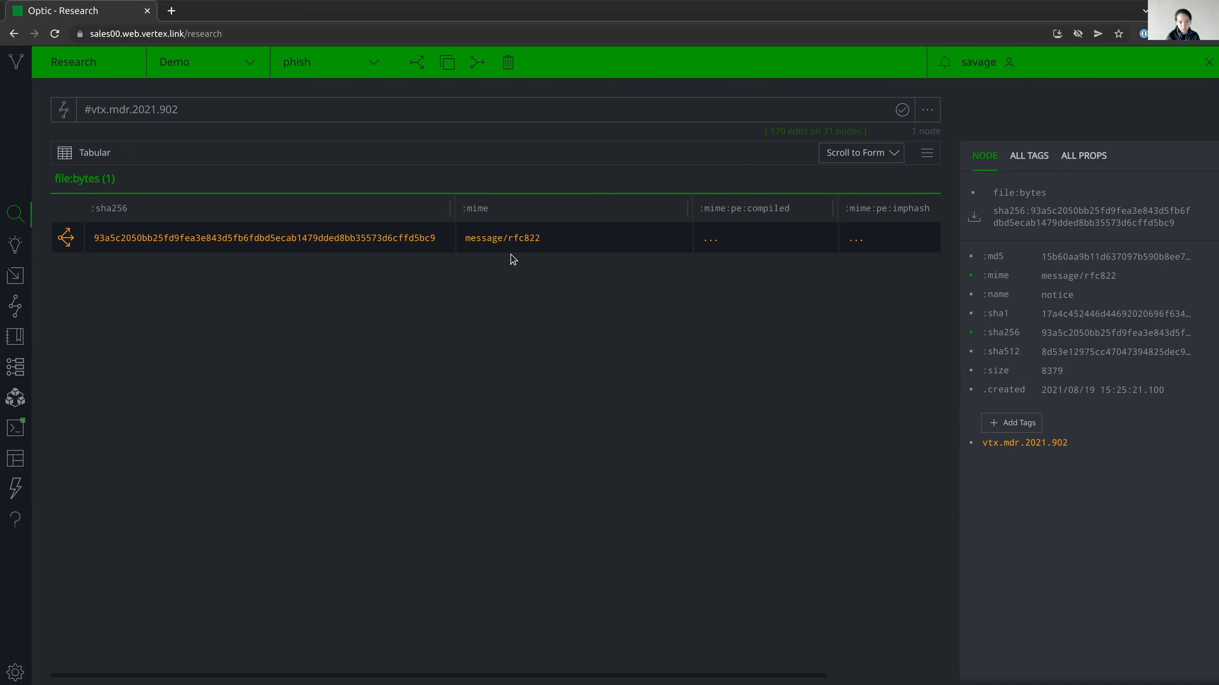
- Explore the nodes linked to the parsed file and inspect the properties of its inet:email:message node
left_click(68, 244)
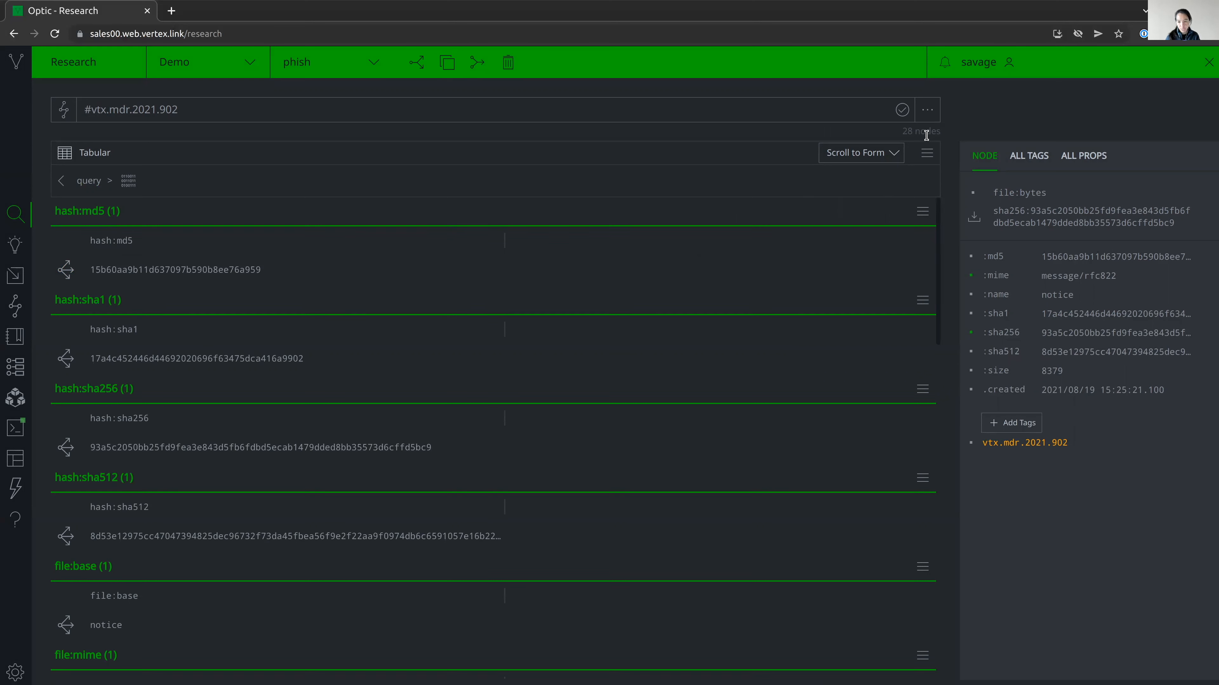
left_click(895, 156)
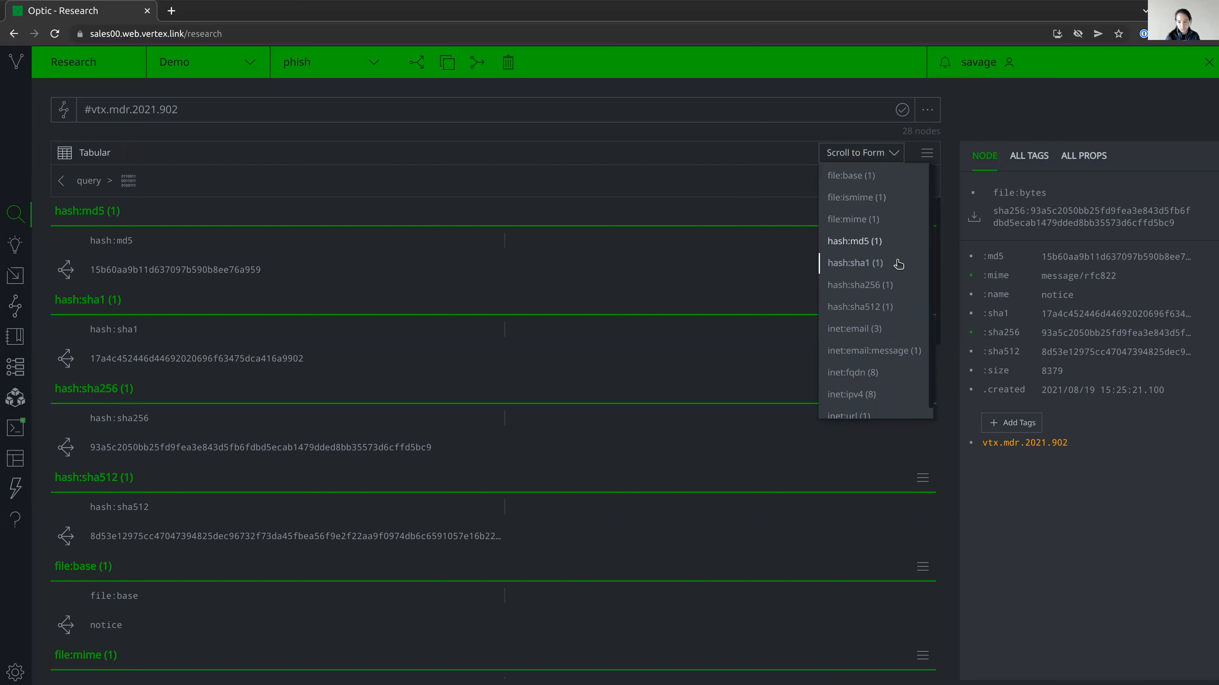
left_click(906, 355)
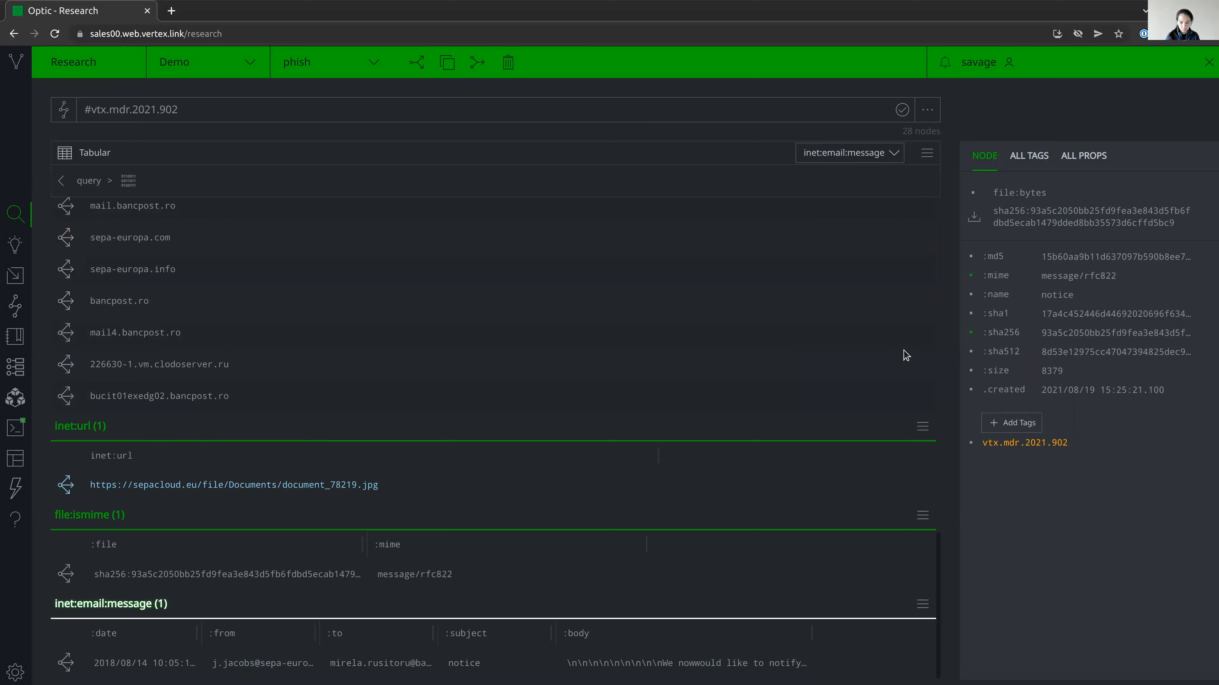
left_click(516, 666)
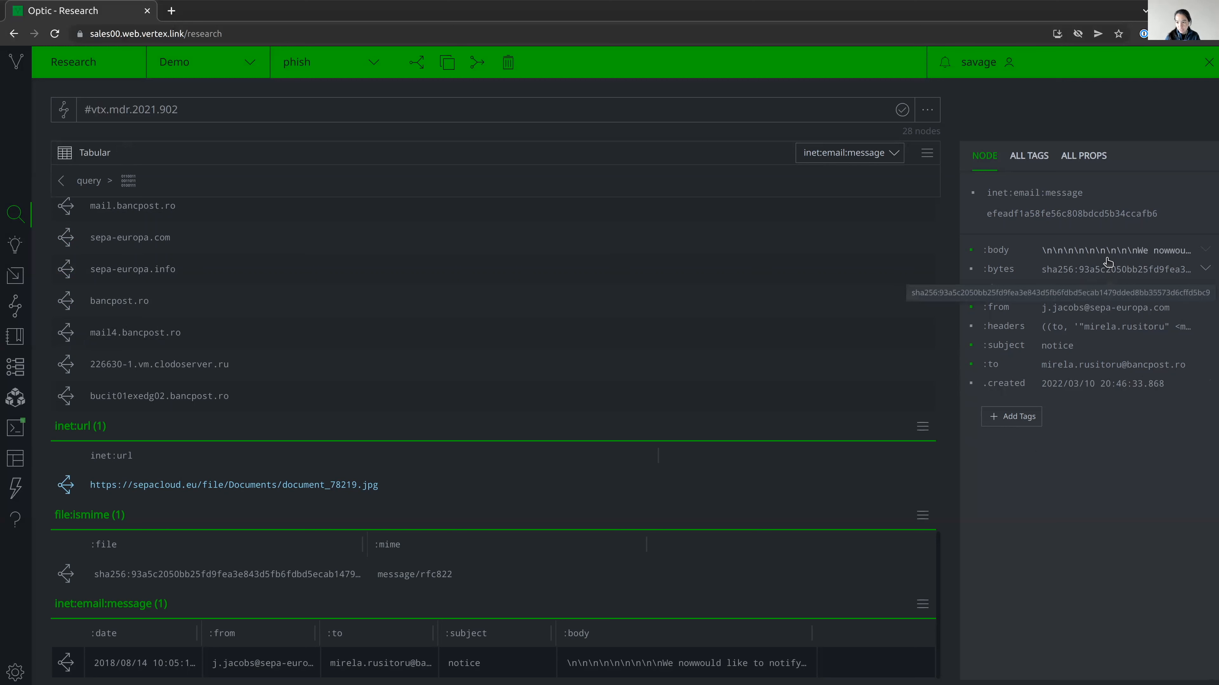
mouse_move(1108, 256)
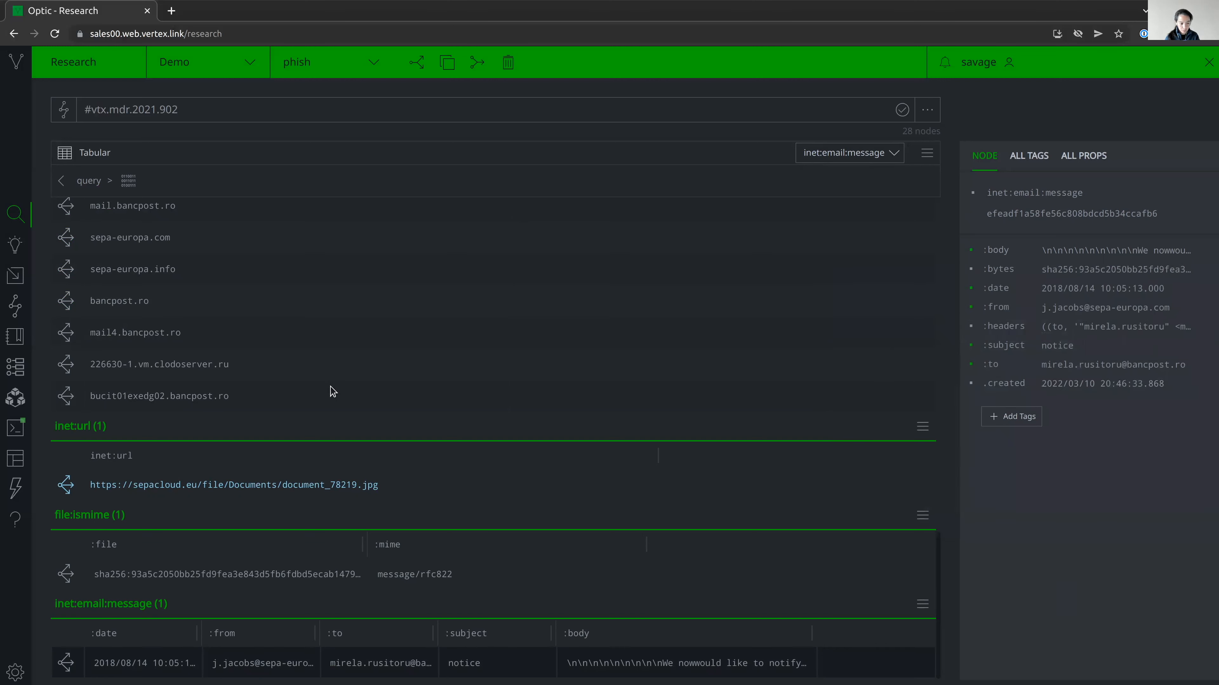
- Explore the email message's linked nodes and pivot from them to the recipient's inet:email node
left_click(67, 664)
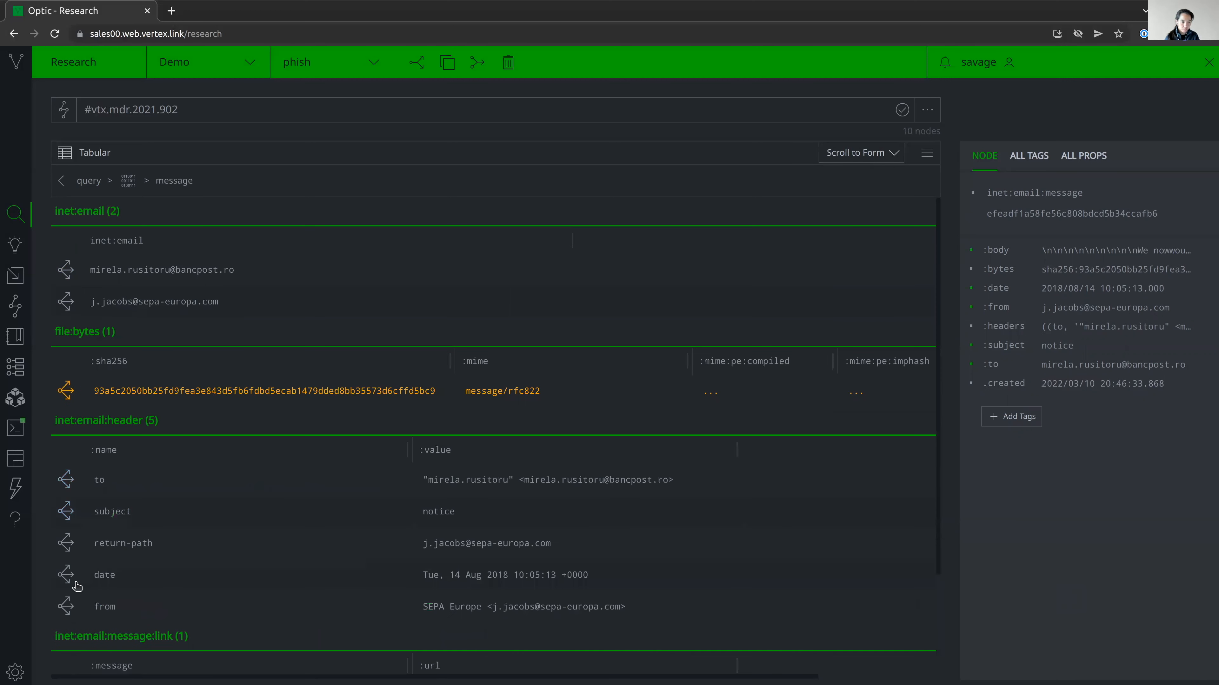
left_click(218, 282)
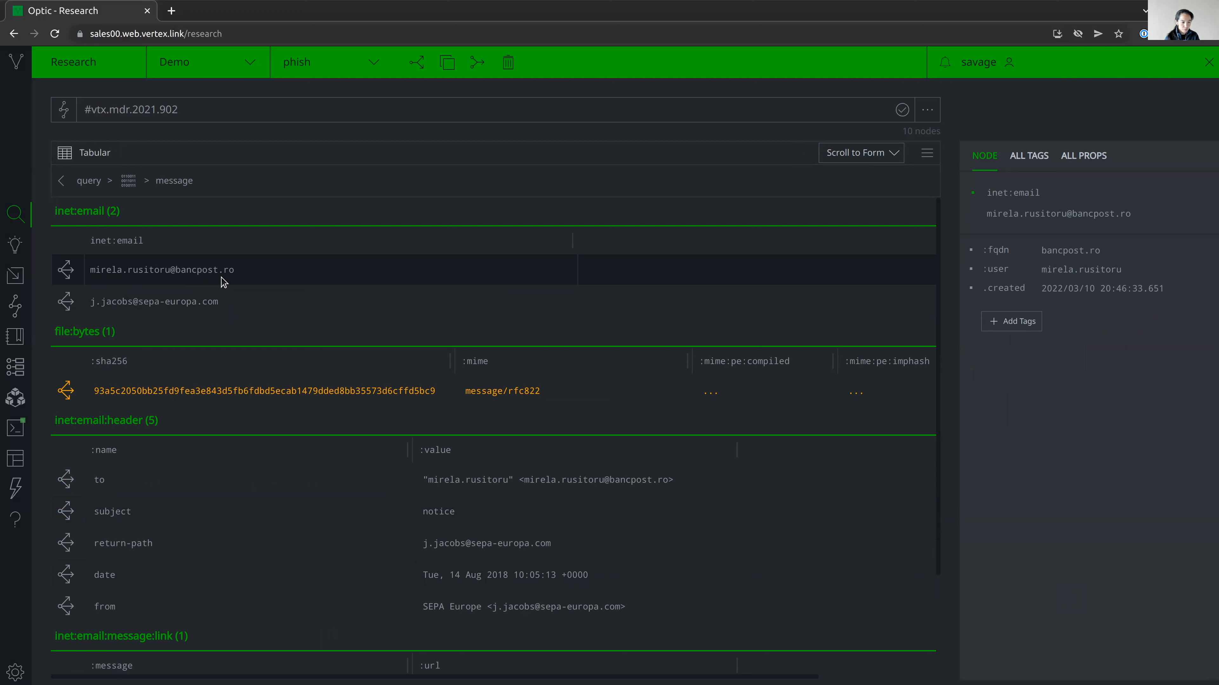
left_click(66, 270)
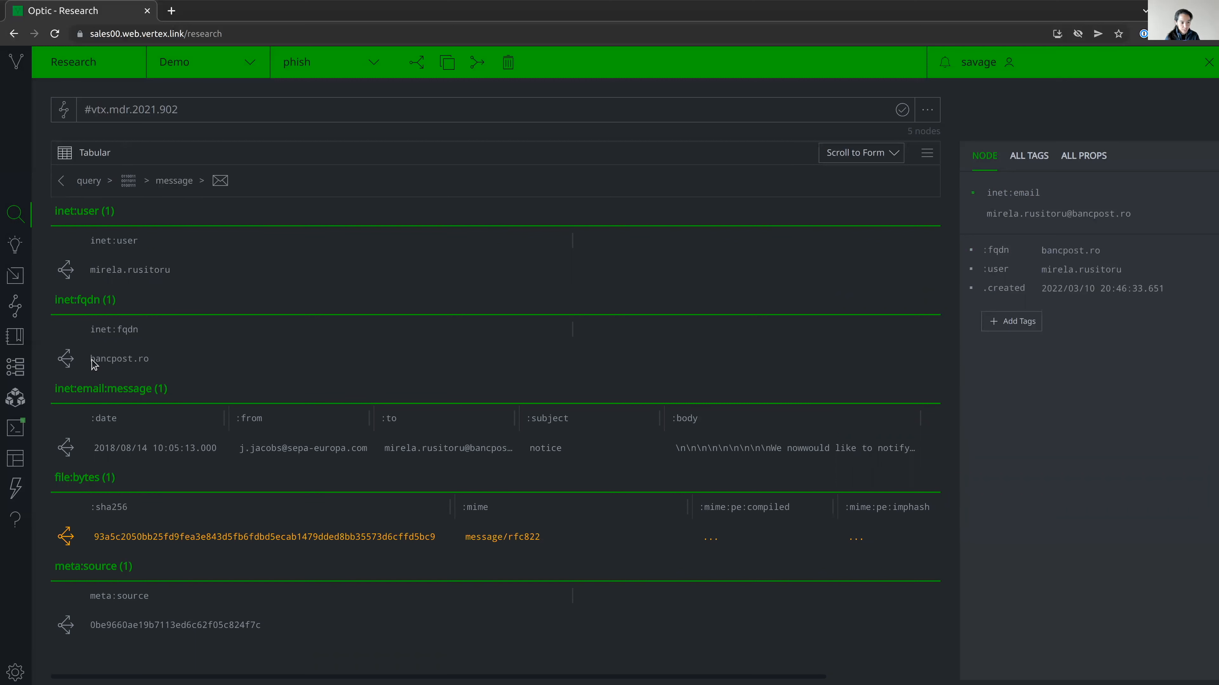
- Explore the bancpost.ro domain and inspect the properties of the linked bancpost ou:org node
left_click(72, 364)
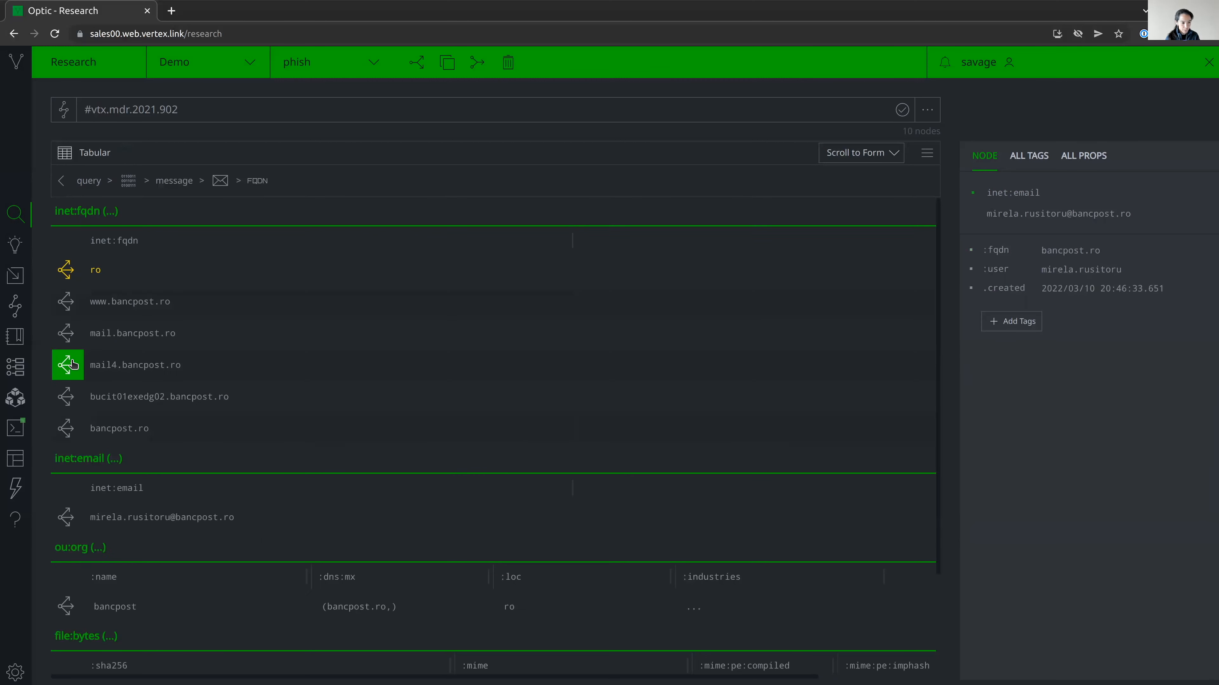
scroll(246, 414, "down", 1)
scroll(246, 413, "down", 2)
left_click(223, 484)
scroll(196, 373, "up", 2)
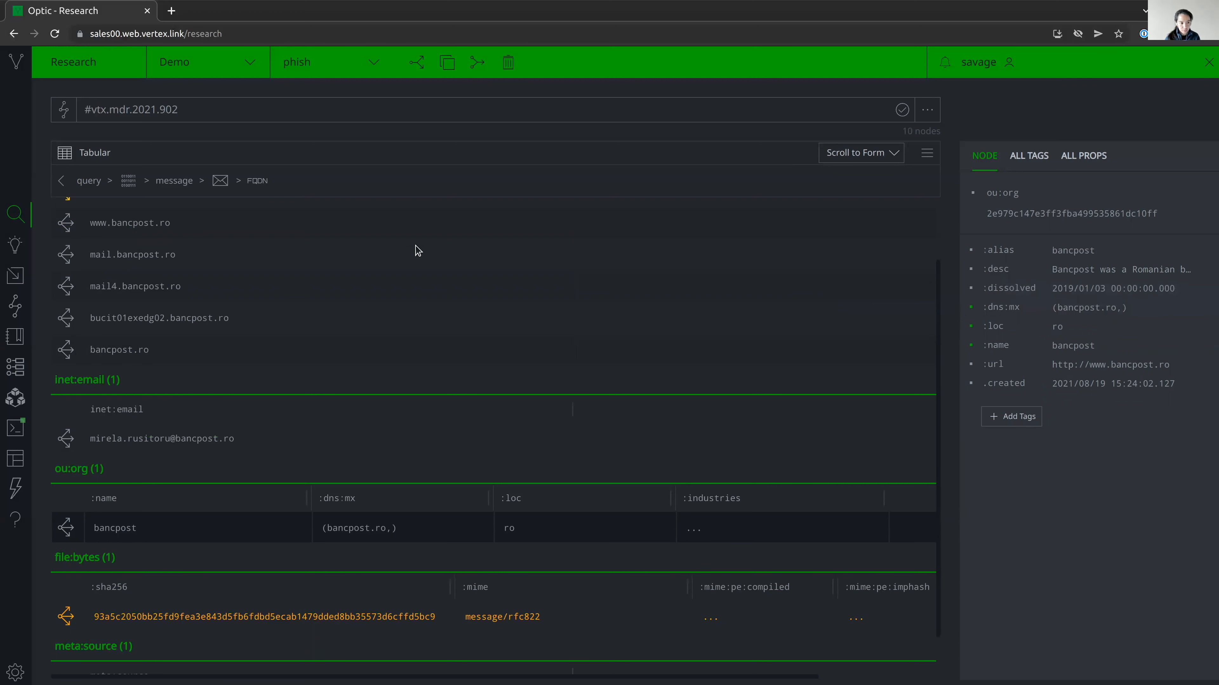
- Go back to the message's linked nodes, explore its inet:email:message:link node and inspect the linked sepacloud.eu URL
left_click(181, 183)
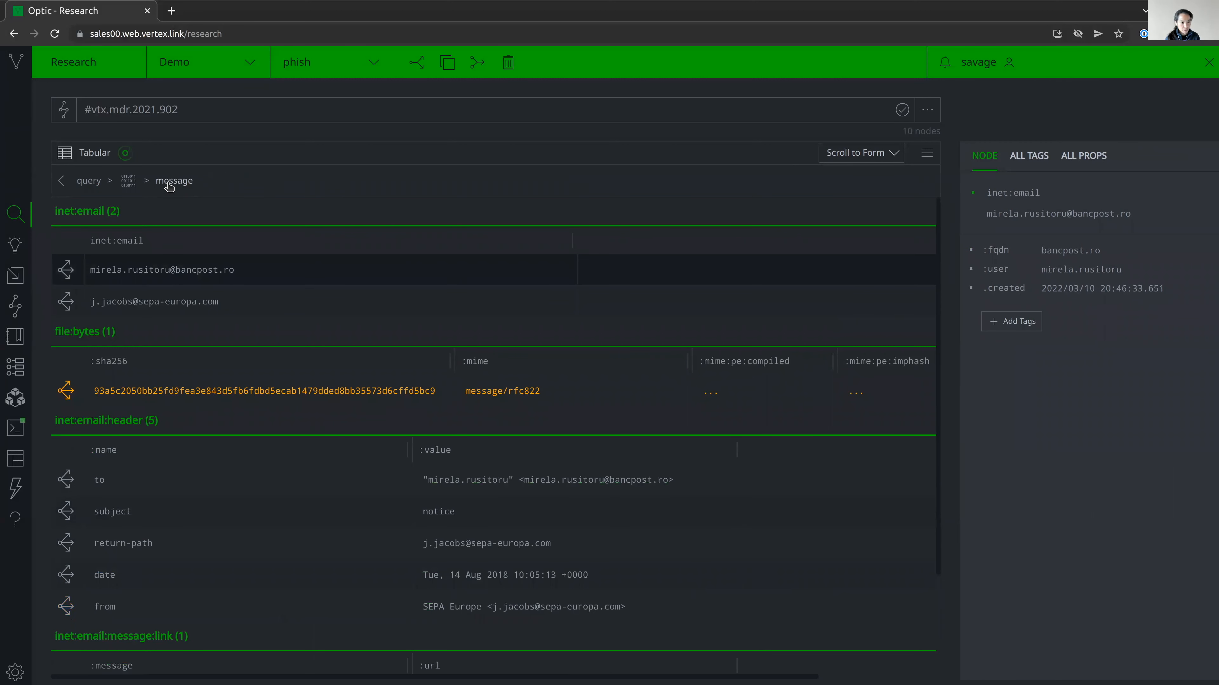
scroll(250, 288, "down", 2)
scroll(250, 288, "down", 1)
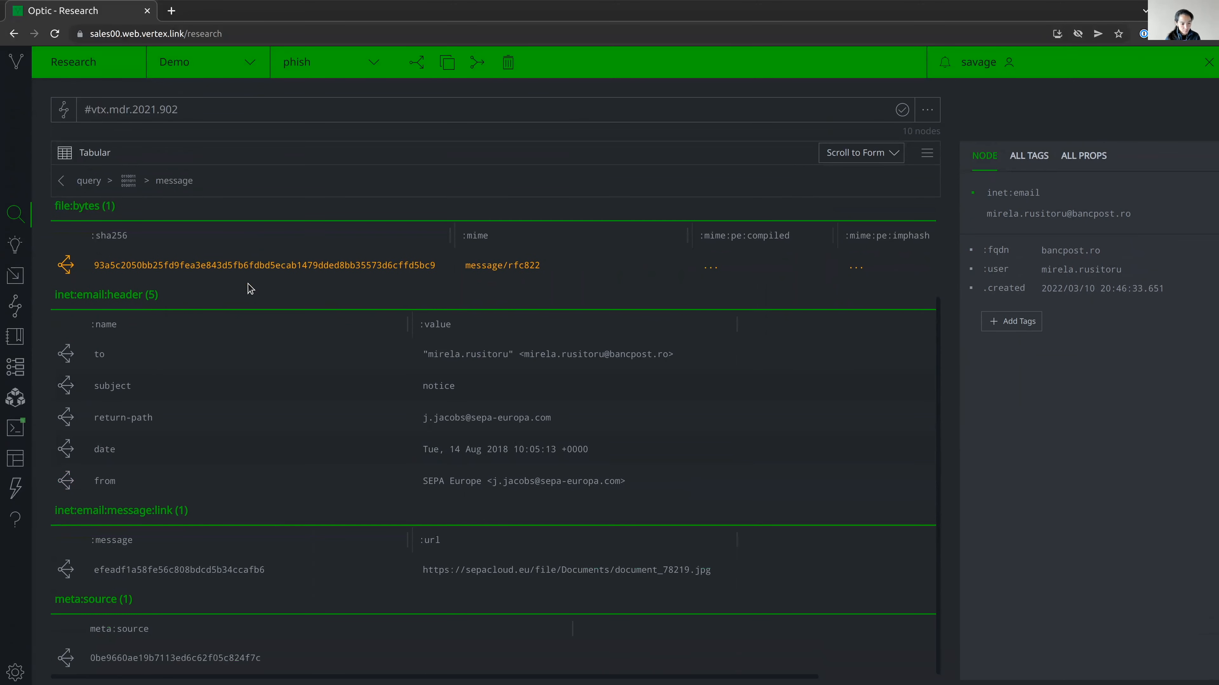
left_click(288, 578)
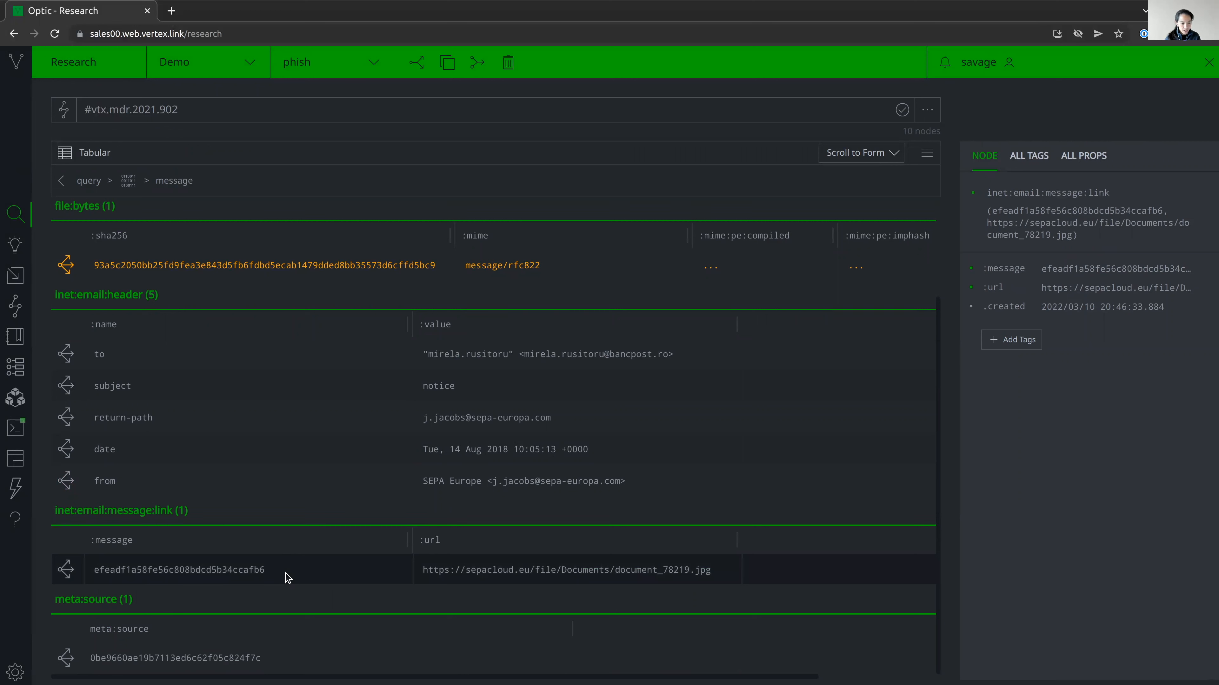
left_click(72, 566)
left_click(70, 571)
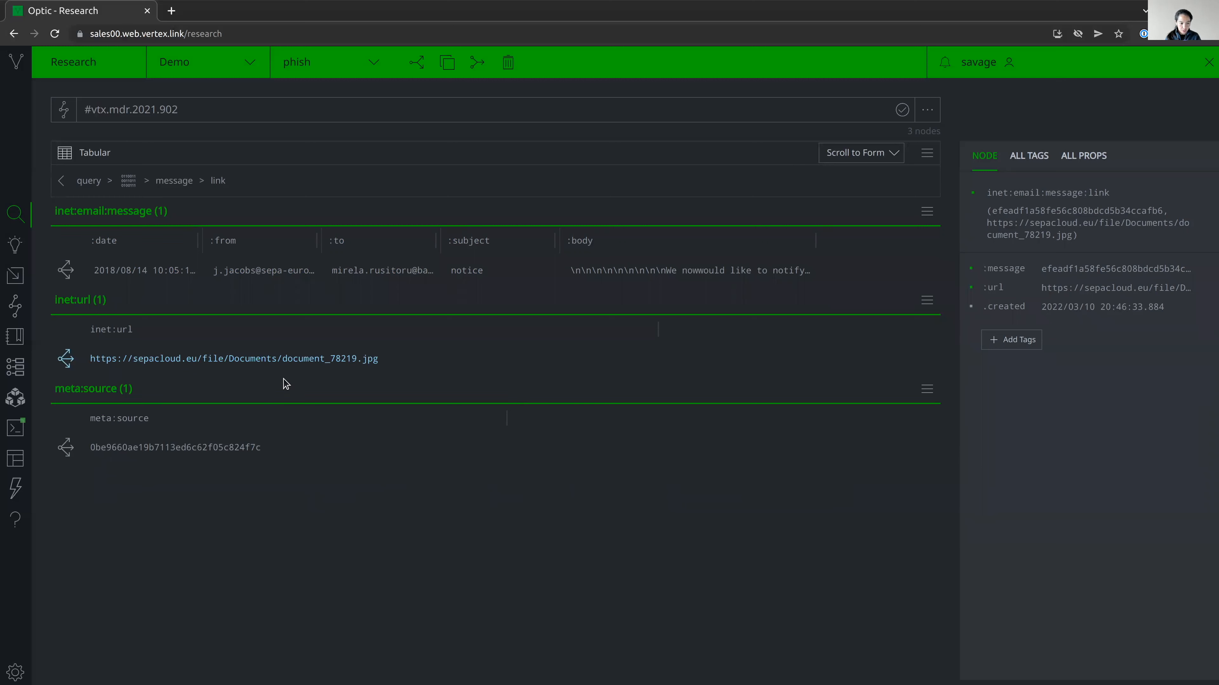
left_click(257, 366)
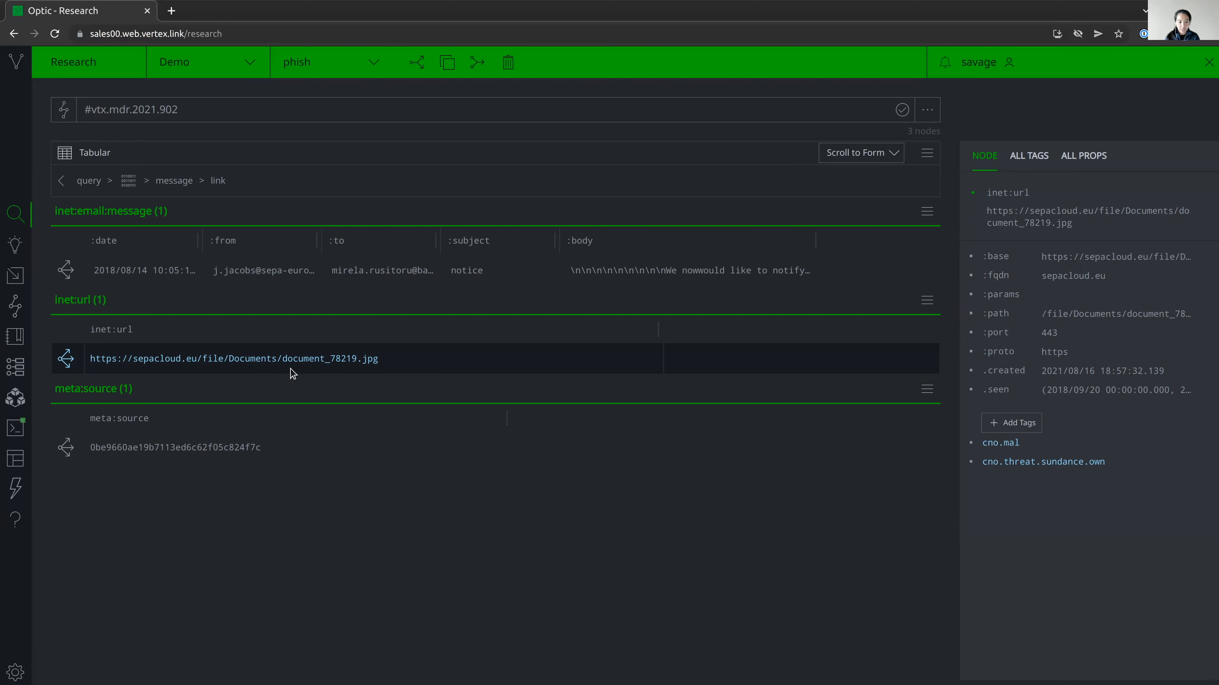
- Return to the parsed file's linked nodes and inspect the properties and tags of the sepacloud.eu domain
left_click(173, 181)
left_click(128, 181)
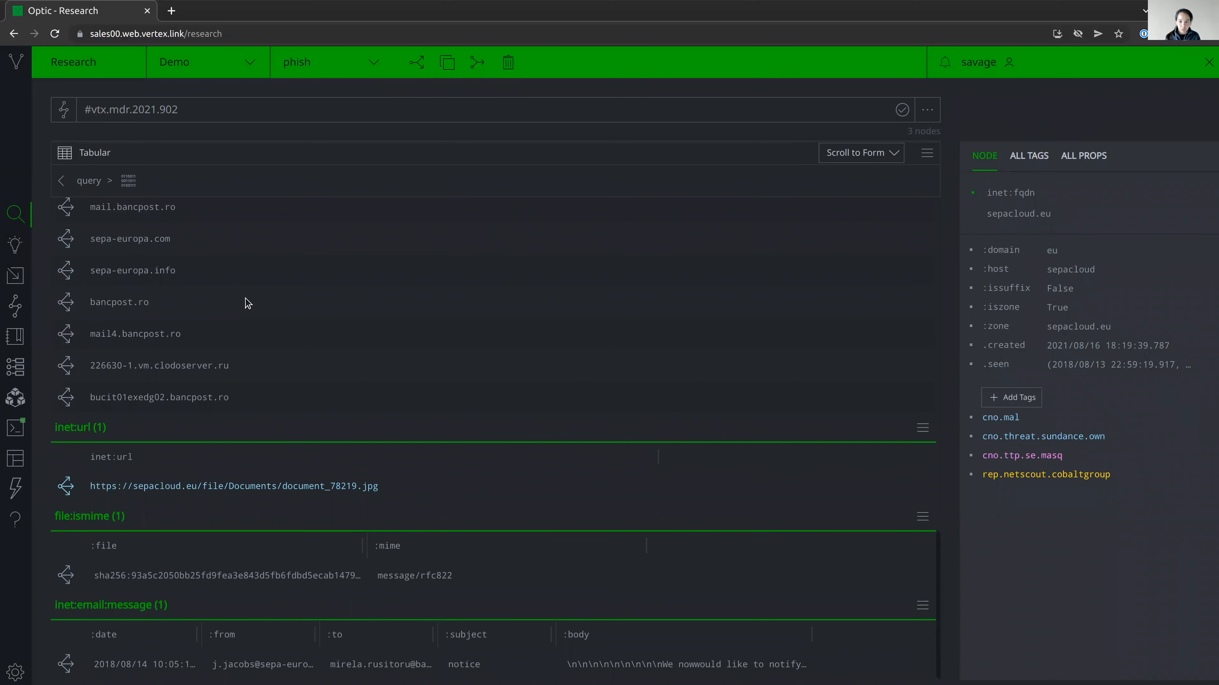
scroll(247, 304, "up", 2)
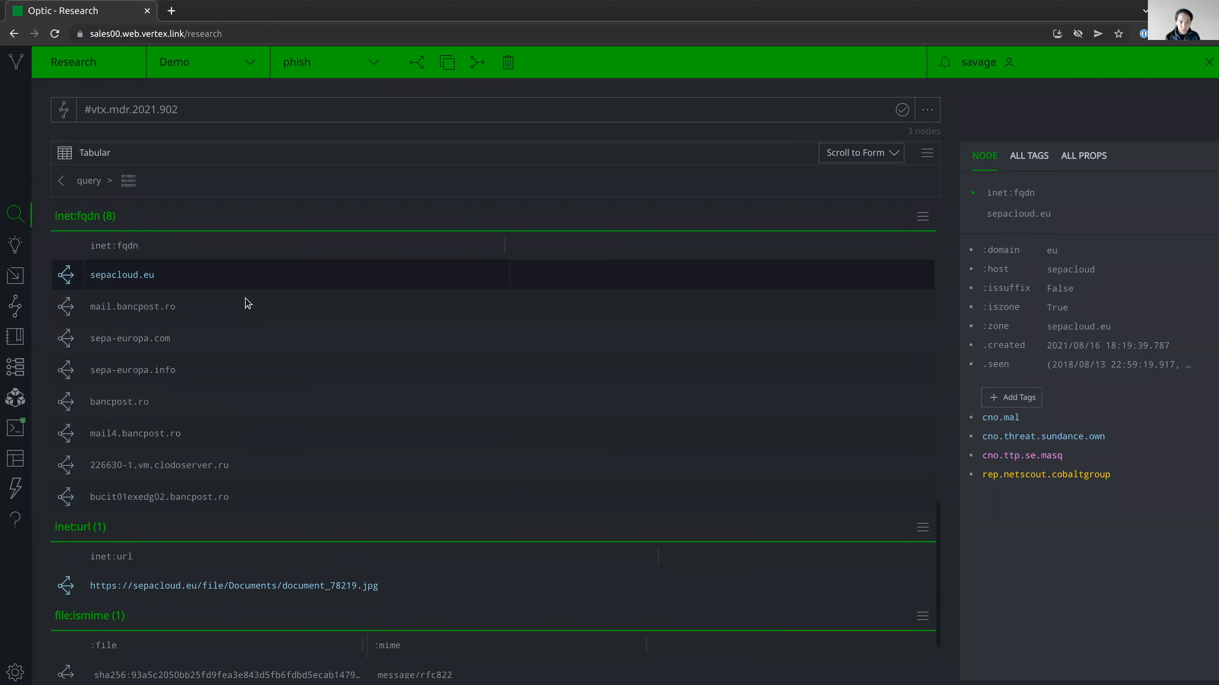
left_click(247, 304)
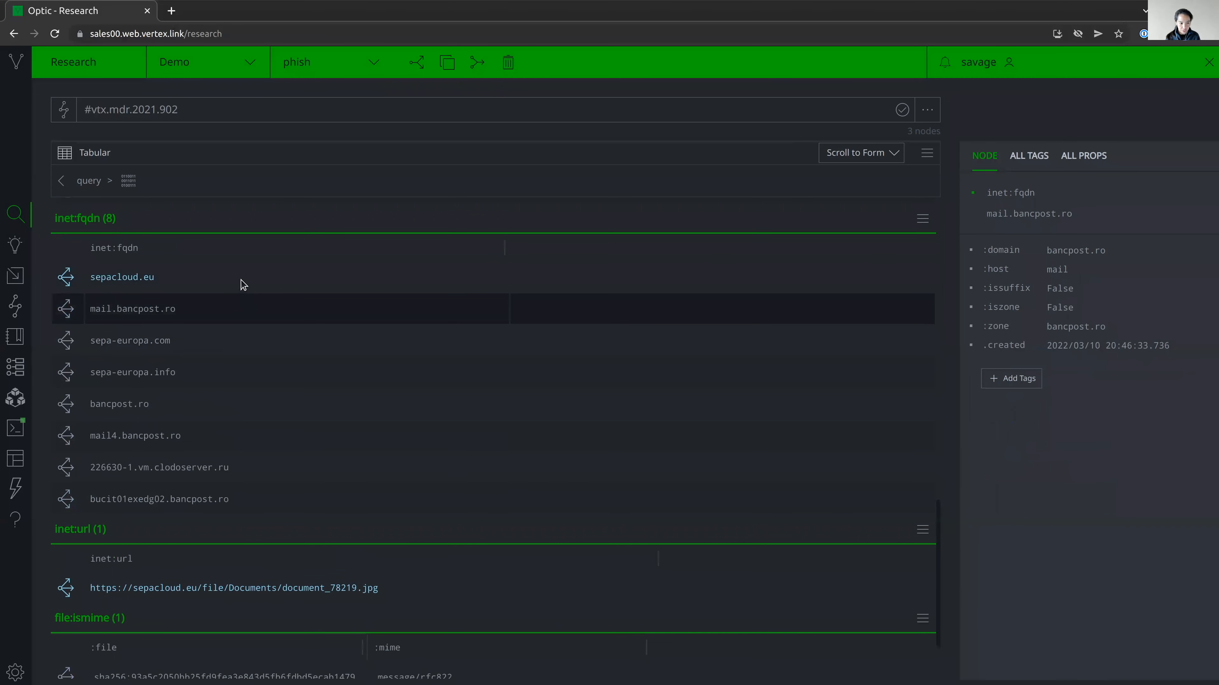
left_click(243, 285)
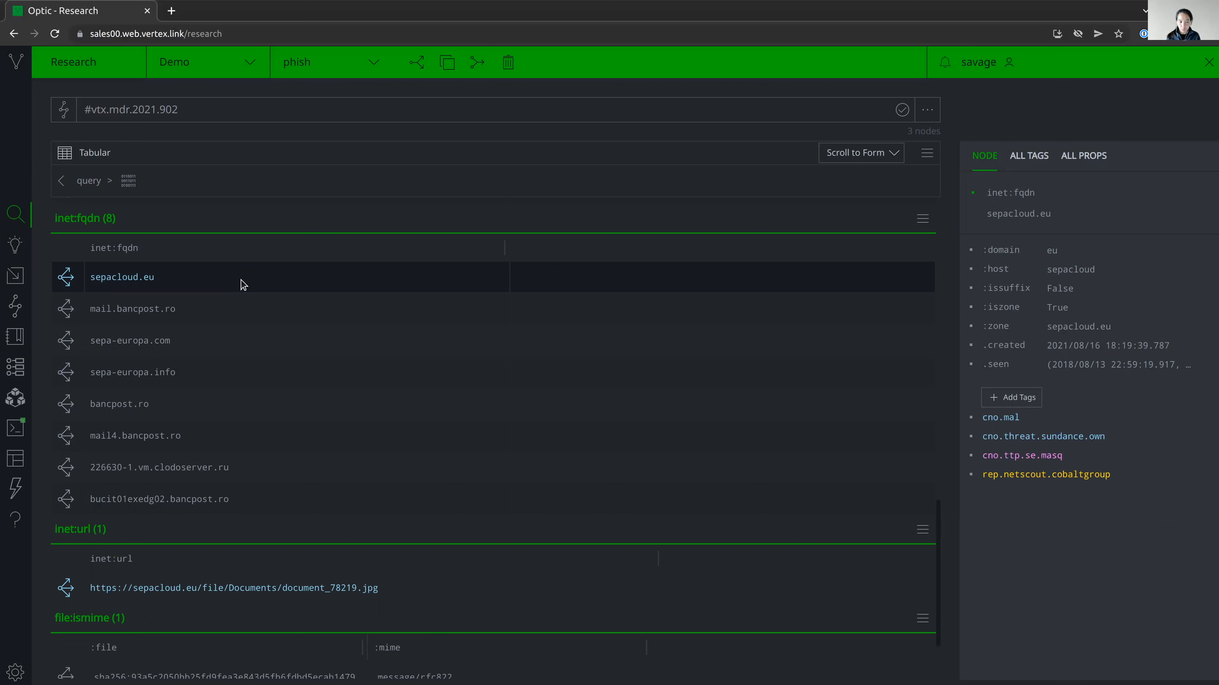
- Run the nettools dns action on the sepacloud.eu domain node
right_click(124, 278)
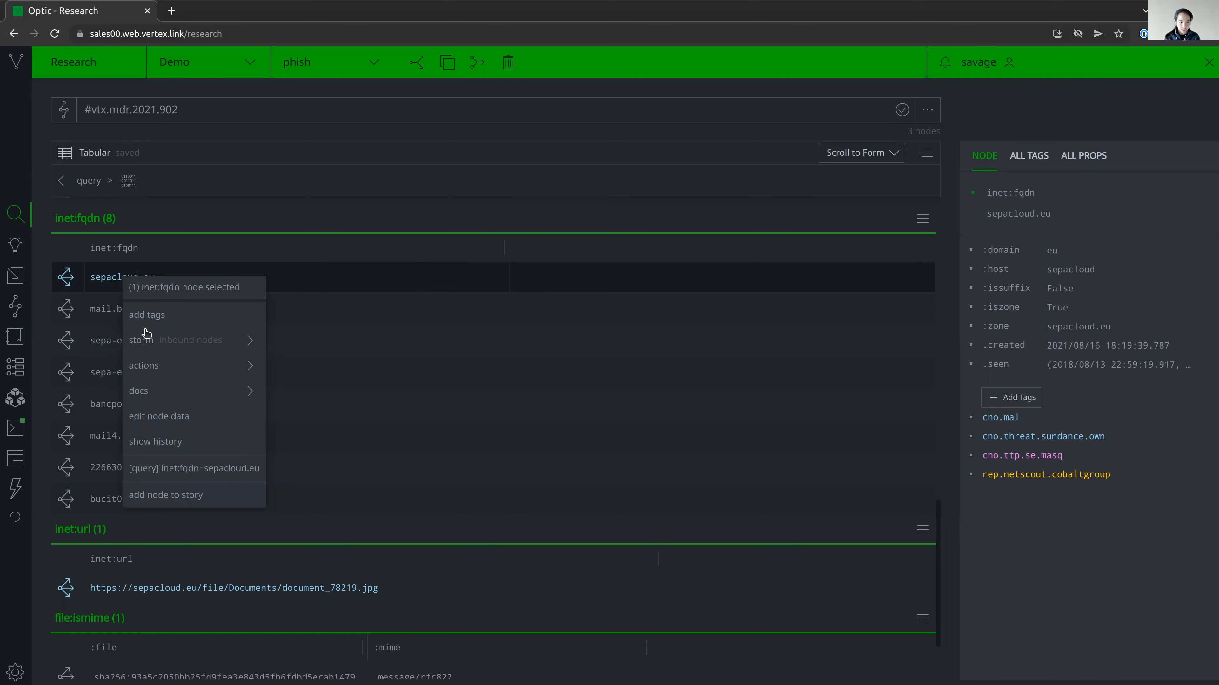
mouse_move(165, 369)
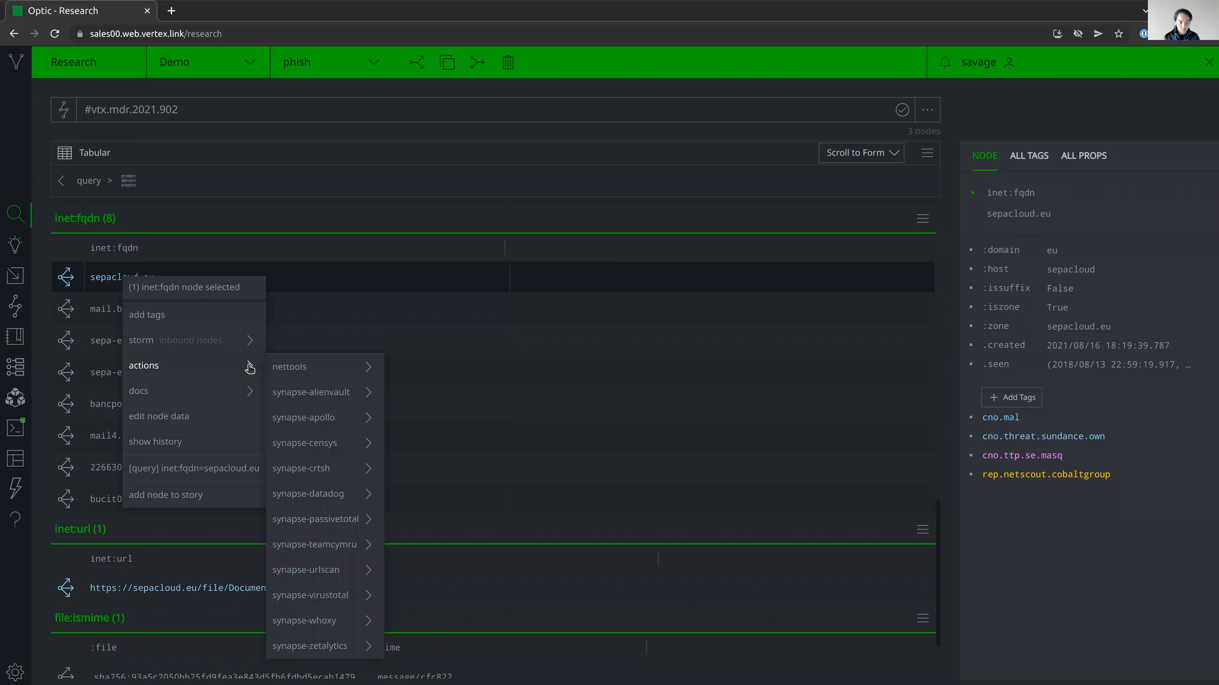
mouse_move(350, 370)
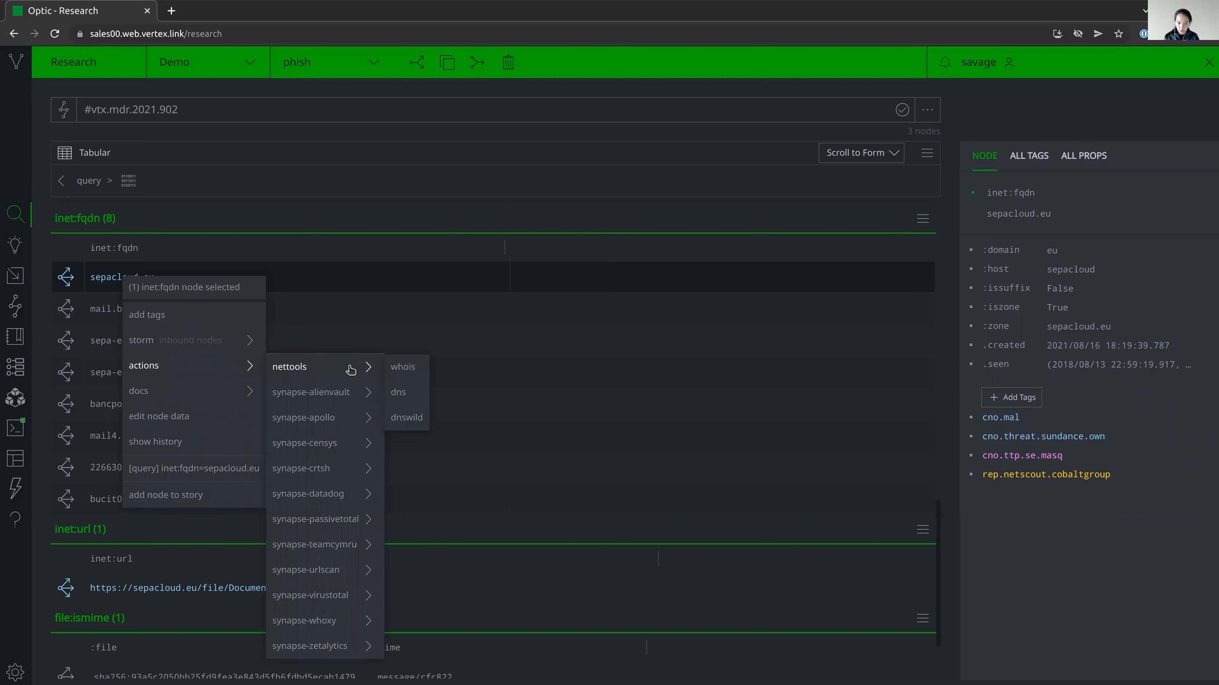
left_click(400, 393)
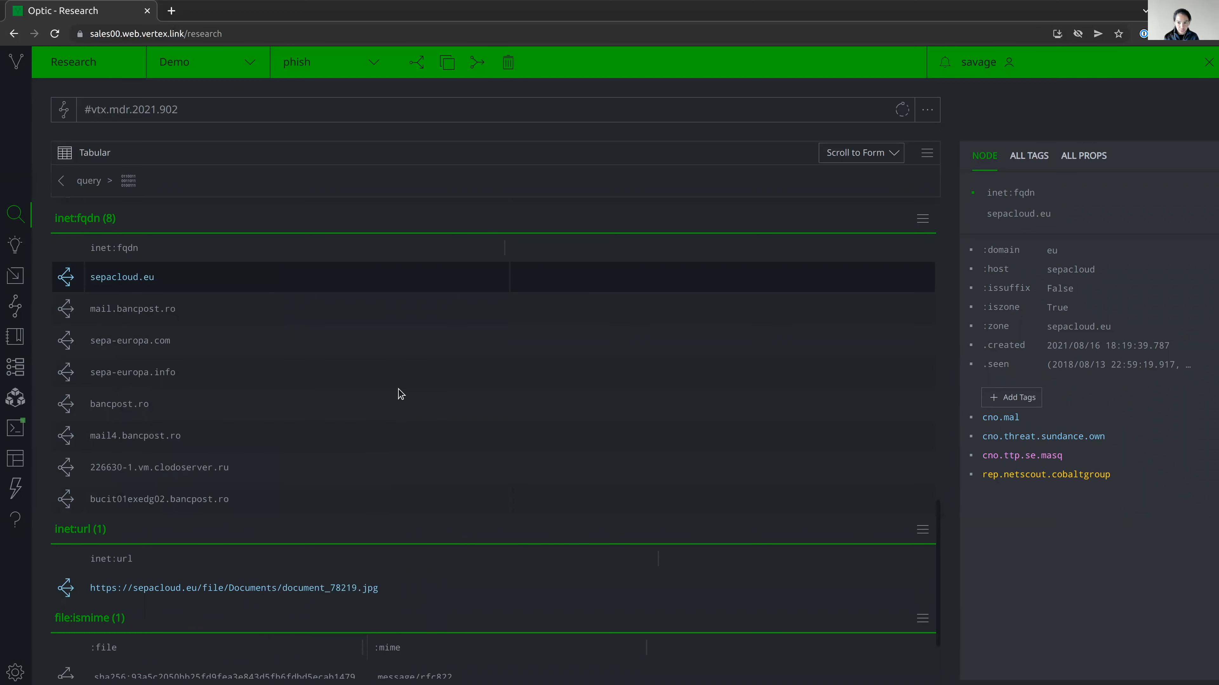
- Run the nettools whois action on the sepacloud.eu domain node
right_click(124, 279)
mouse_move(226, 365)
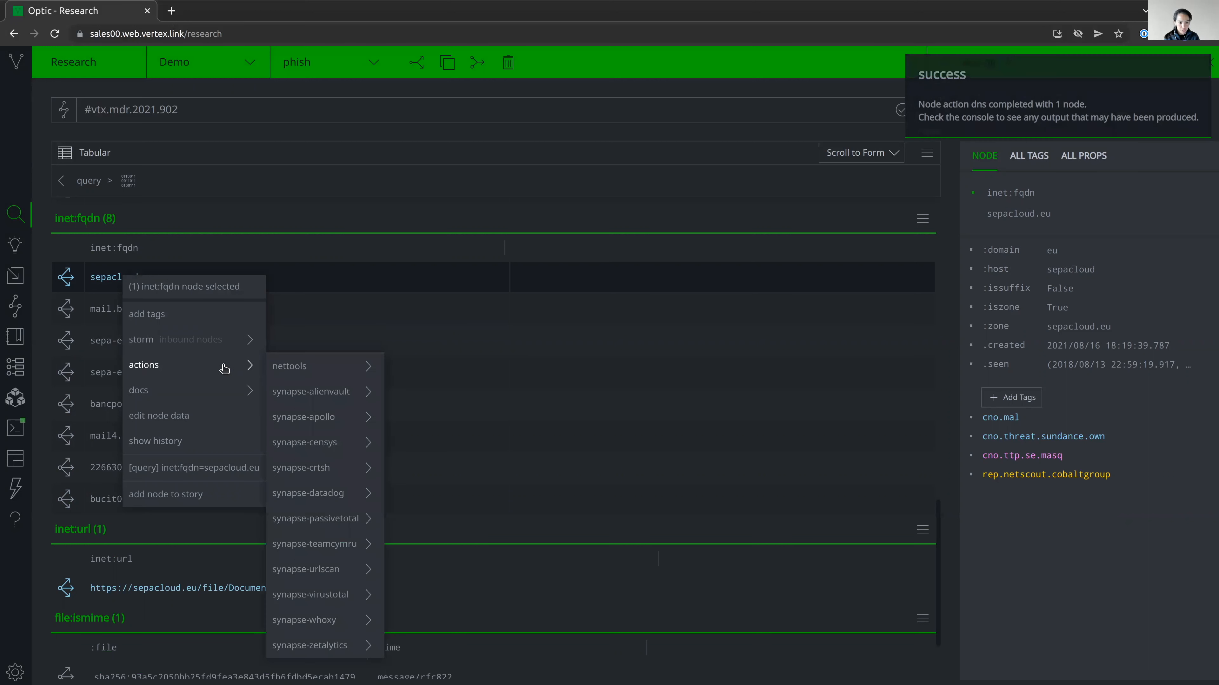
mouse_move(285, 373)
left_click(400, 368)
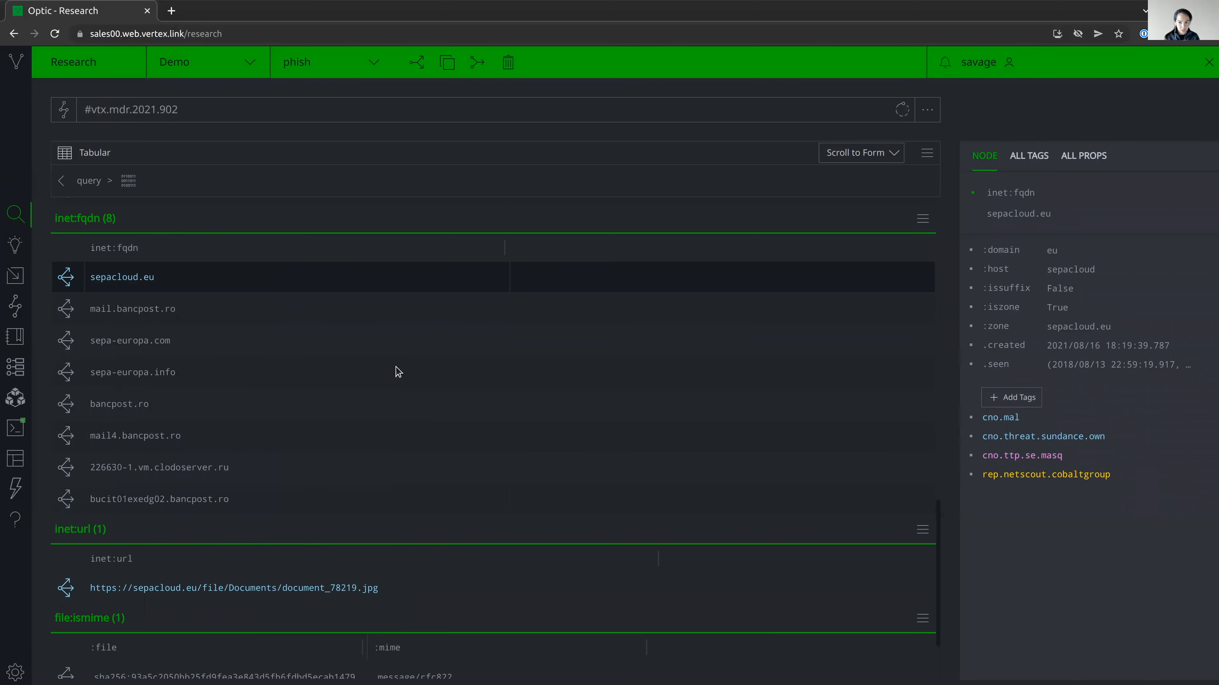
- Run the synapse-virustotal communicating files action on the sepacloud.eu domain node
right_click(148, 280)
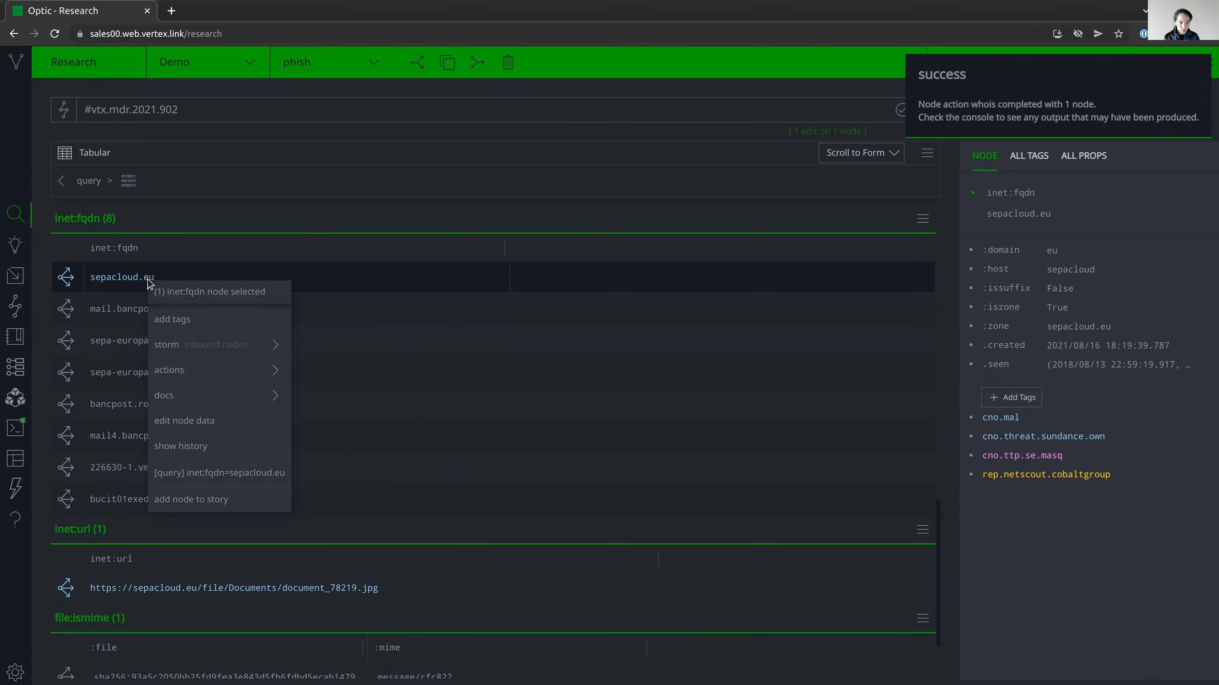
mouse_move(215, 365)
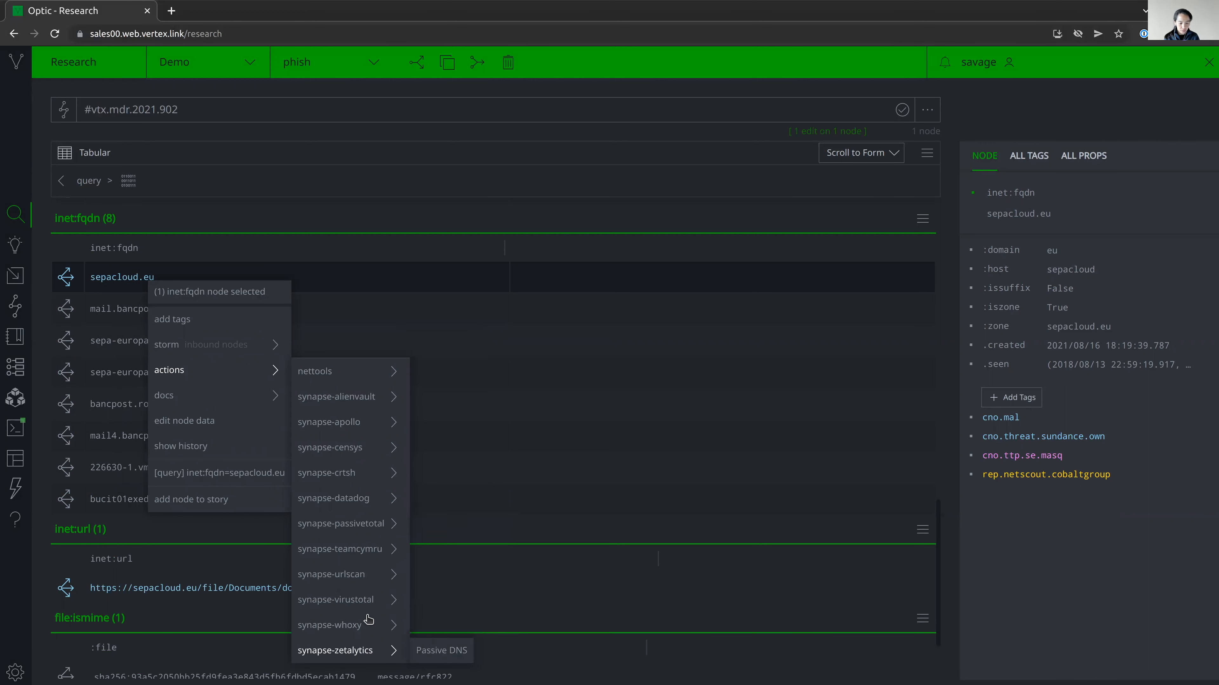
mouse_move(371, 601)
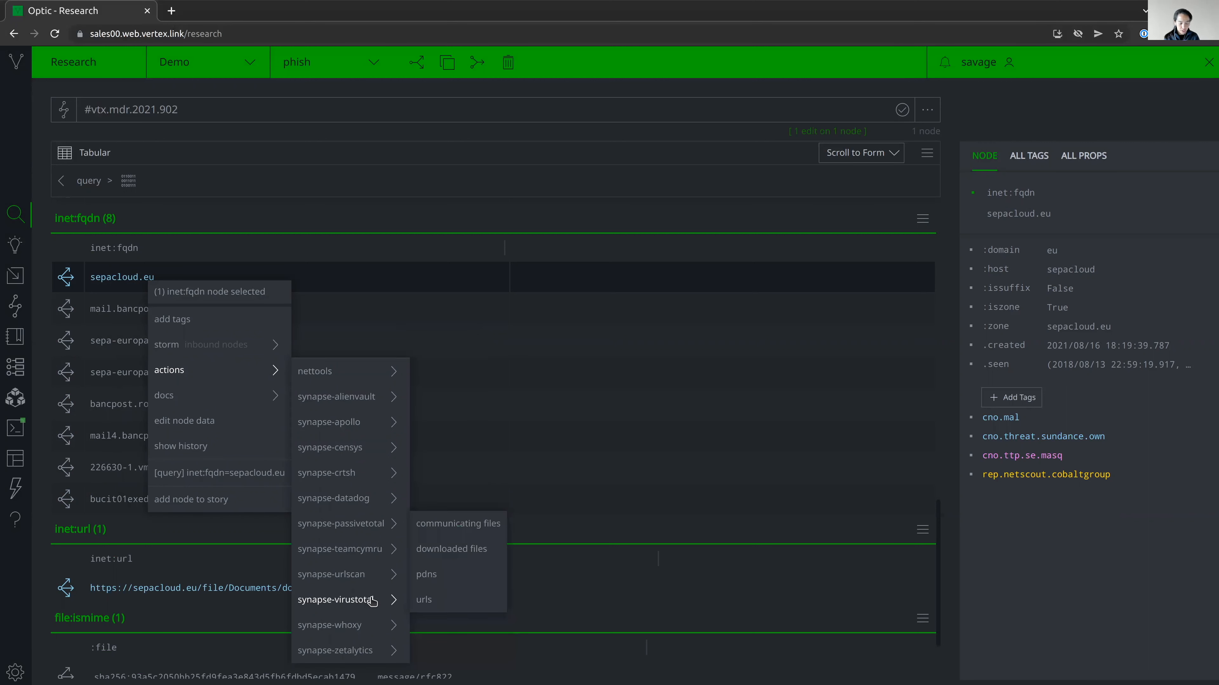
left_click(472, 522)
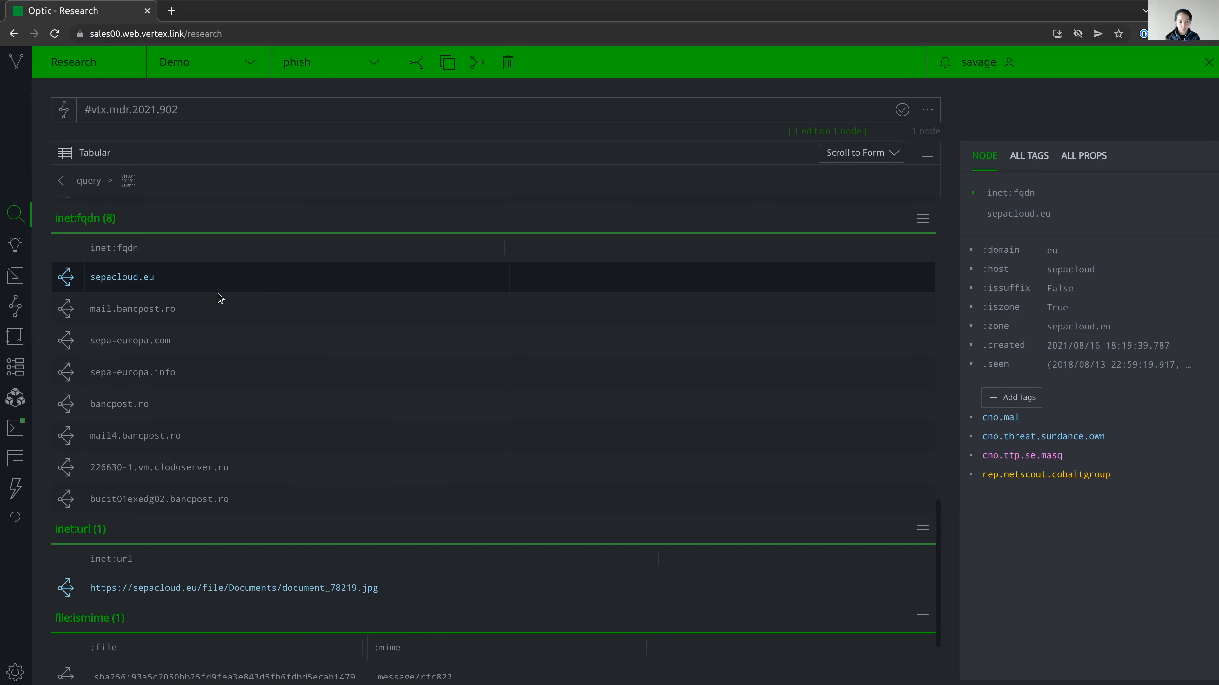
- Go to the inet:ipv4 results and inspect the properties and tags of the 46.166.160.24 node
left_click(853, 158)
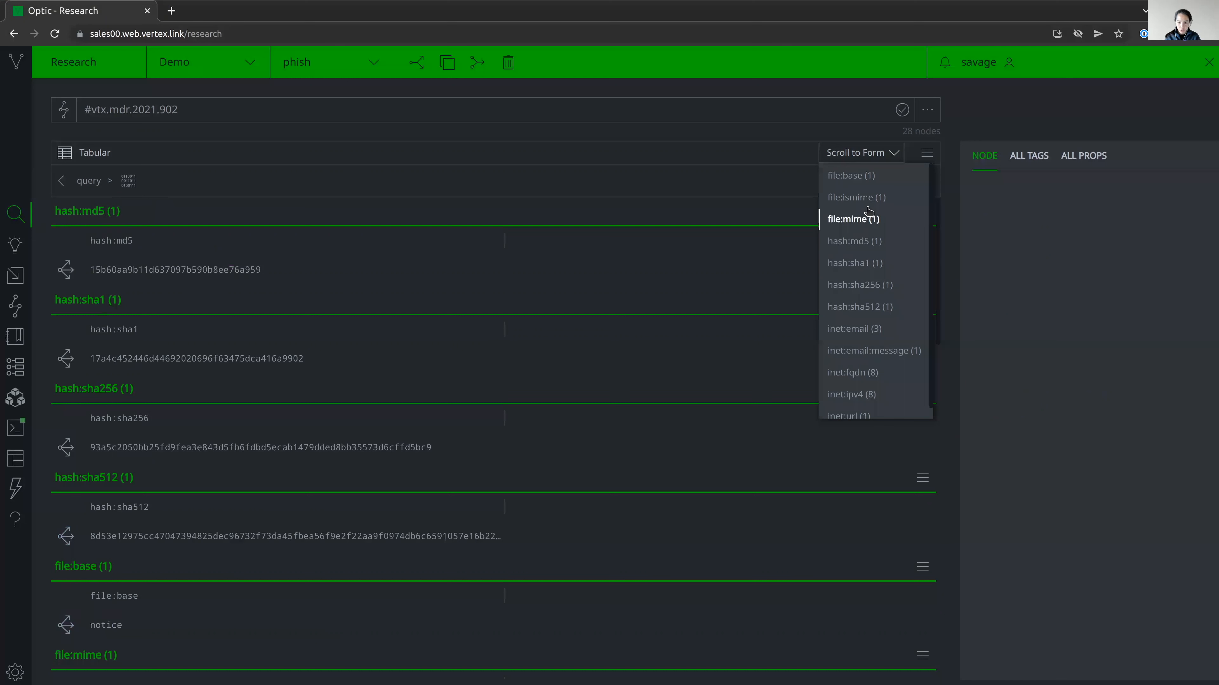
left_click(857, 391)
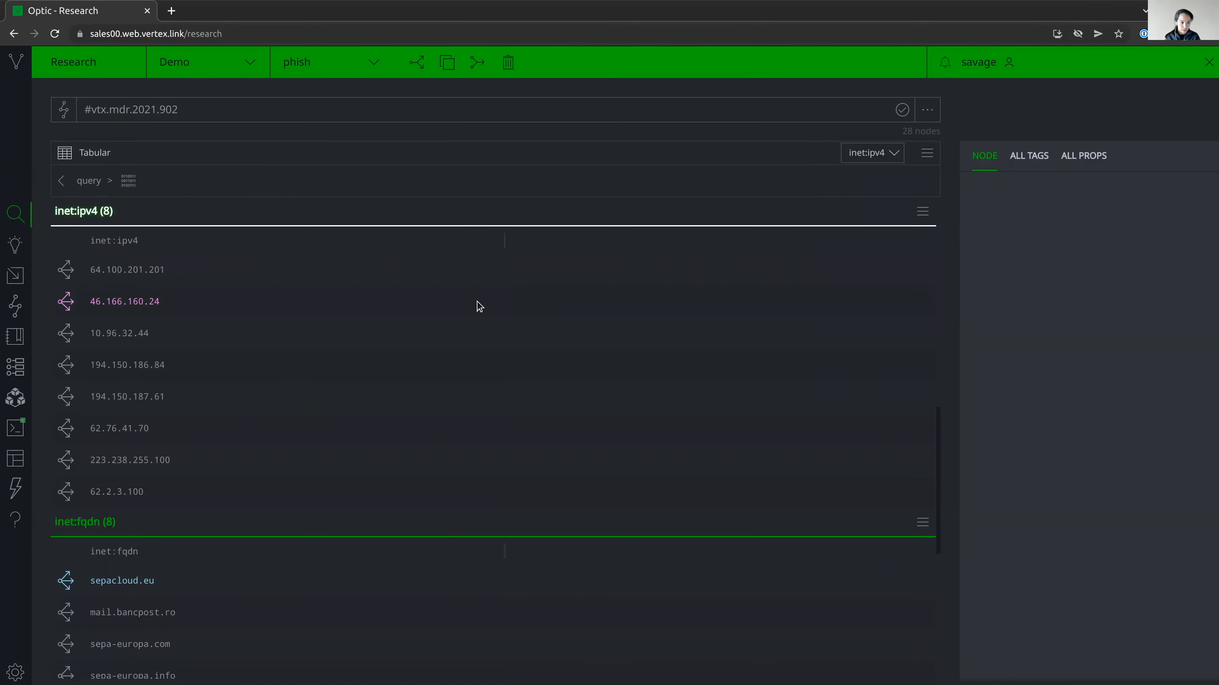
left_click(184, 312)
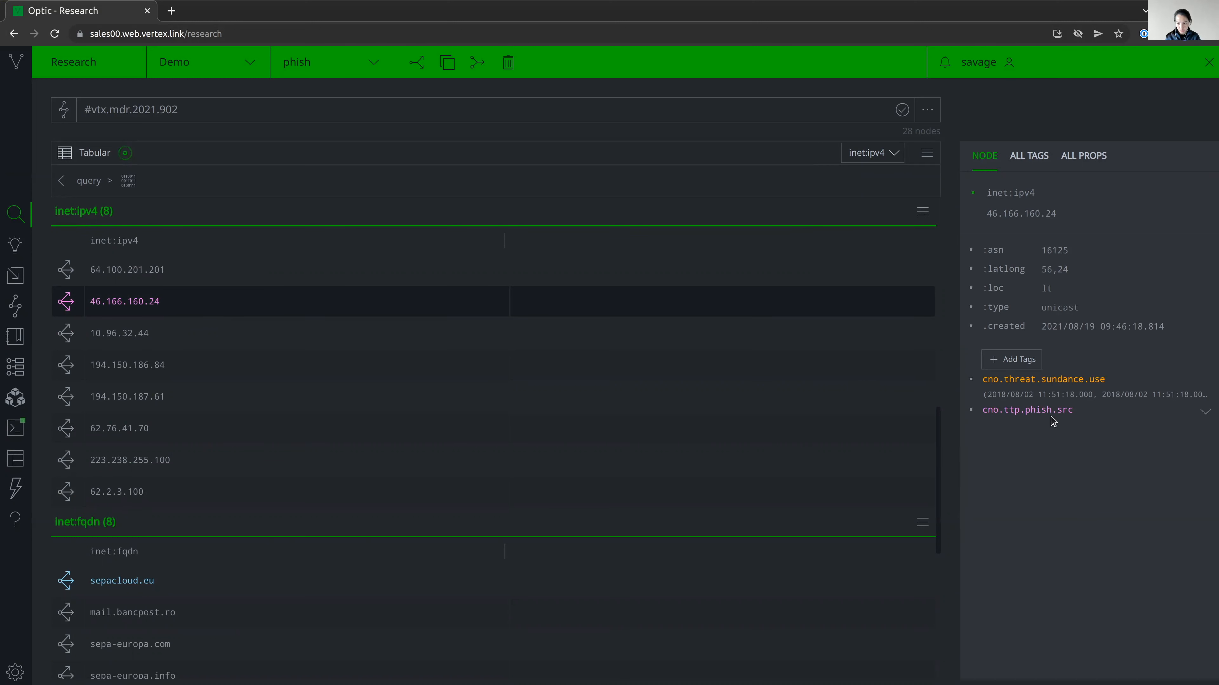
mouse_move(1053, 416)
mouse_move(1089, 380)
- Run the maxmind action on the 46.166.160.24 IPv4 node
right_click(126, 305)
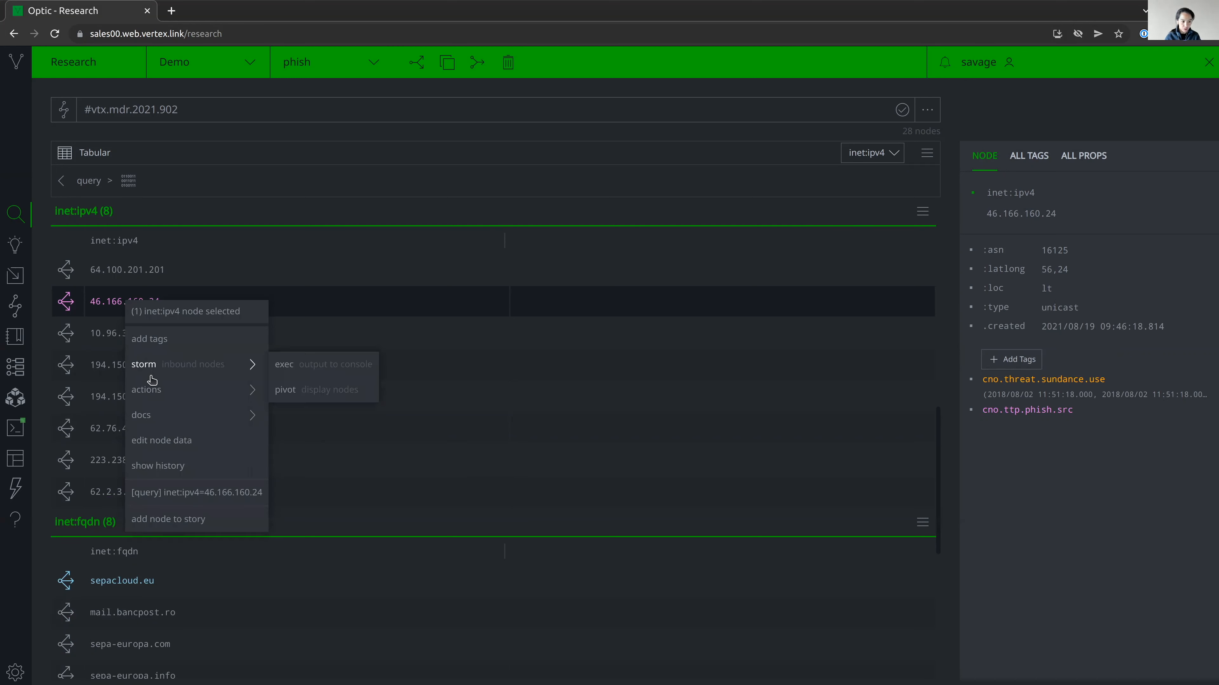
mouse_move(191, 393)
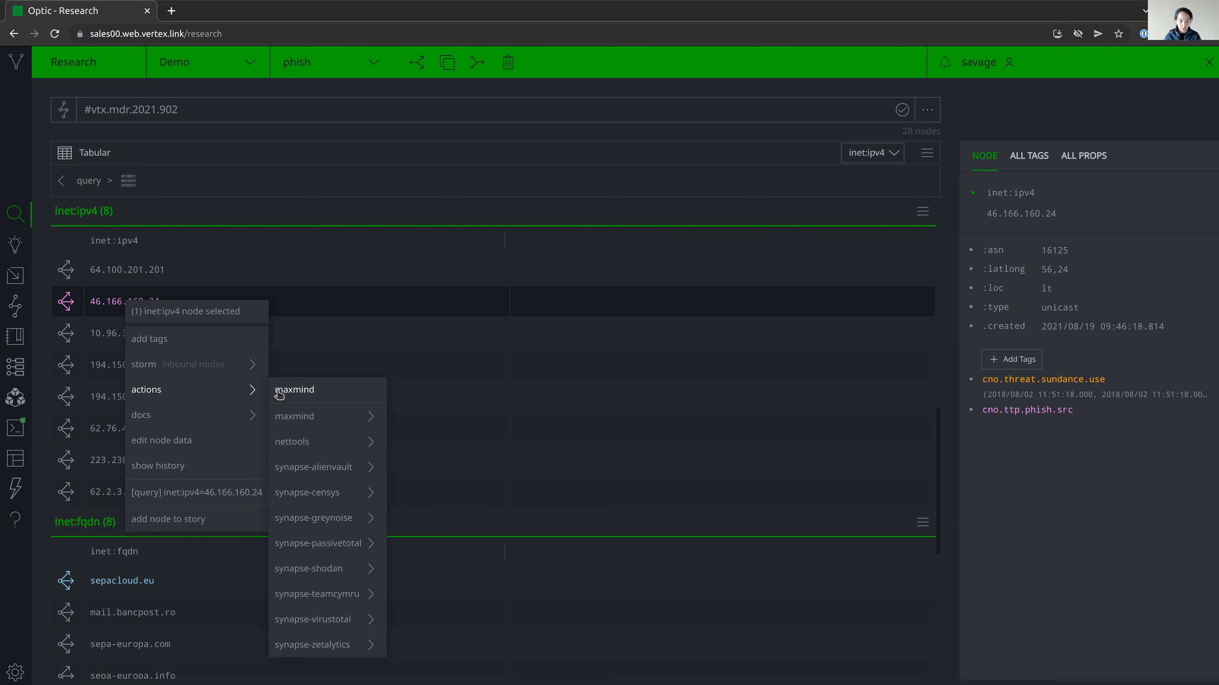
left_click(293, 392)
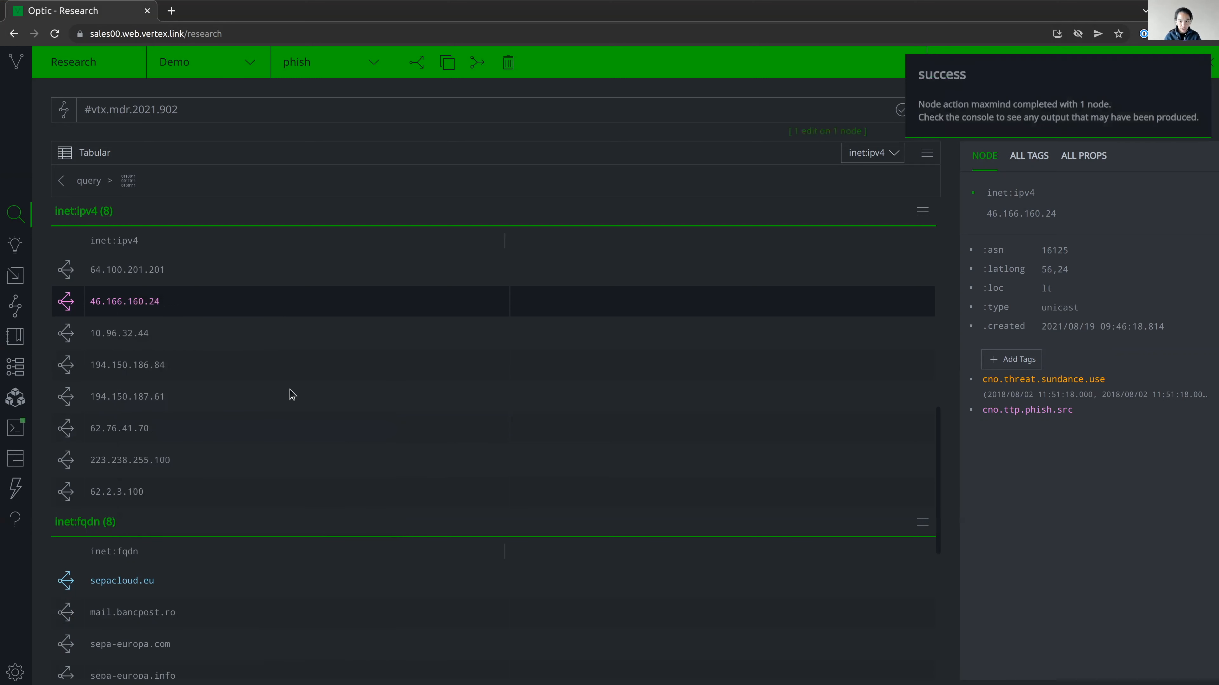
right_click(118, 303)
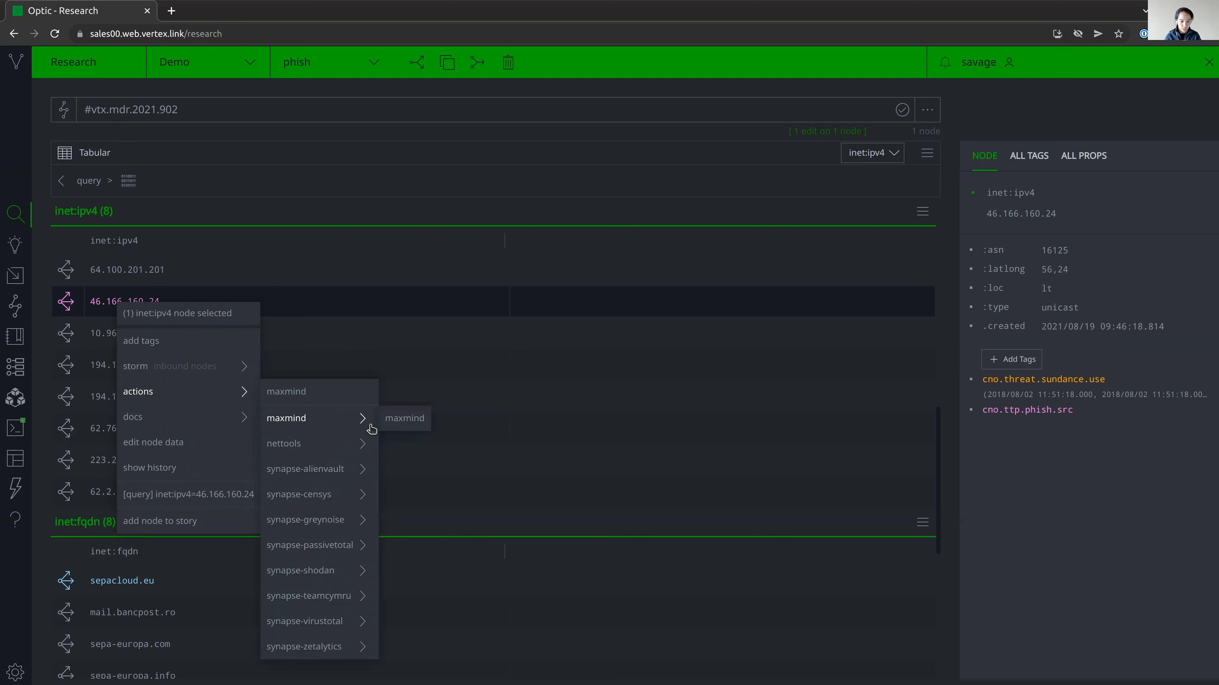
mouse_move(365, 439)
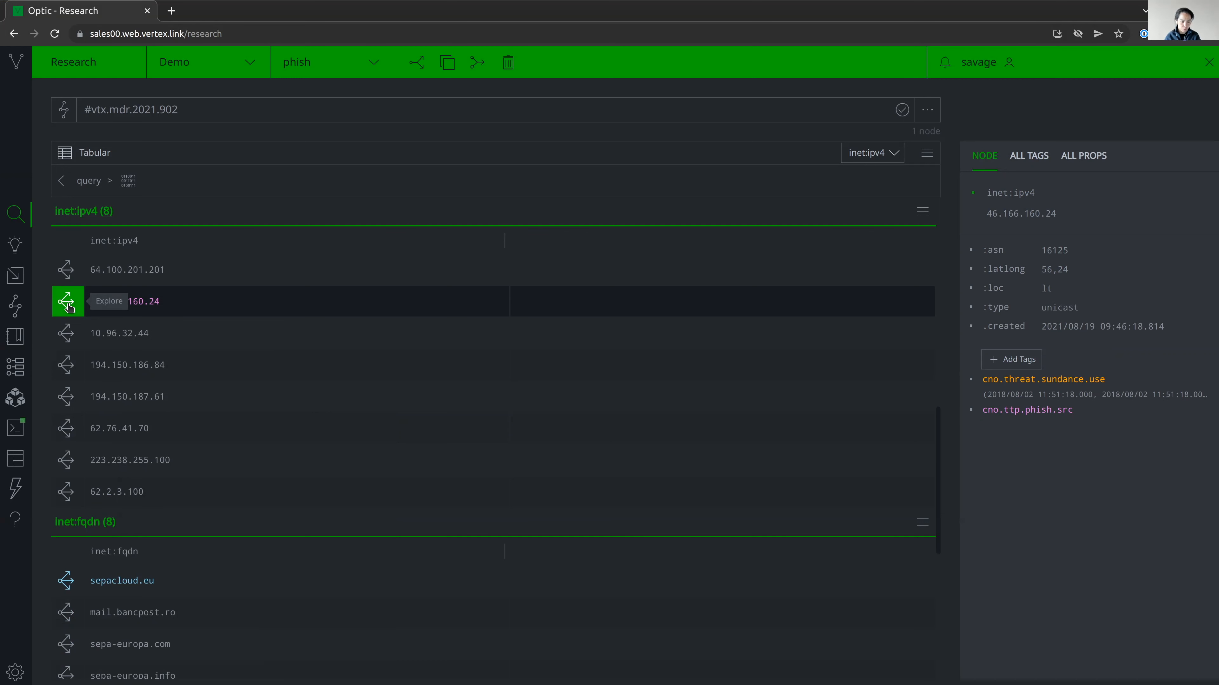
- Explore the nodes linked to 46.166.160.24 and inspect the properties and tags of both message/rfc822 files
left_click(68, 303)
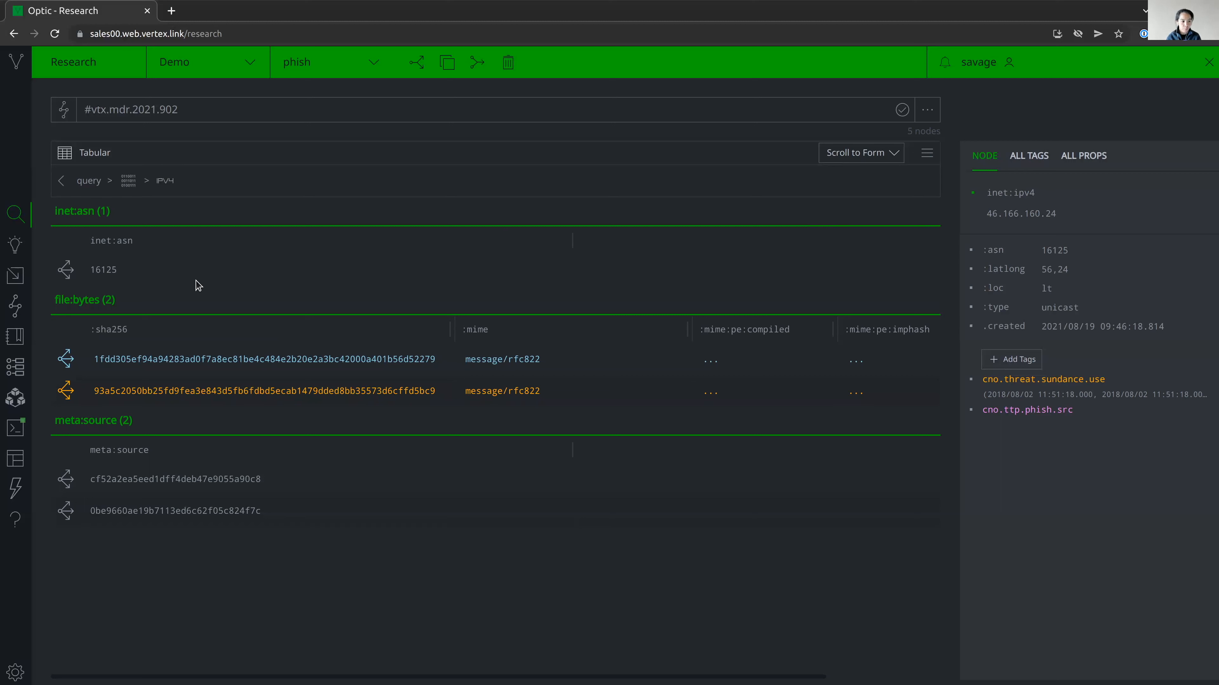
left_click(151, 392)
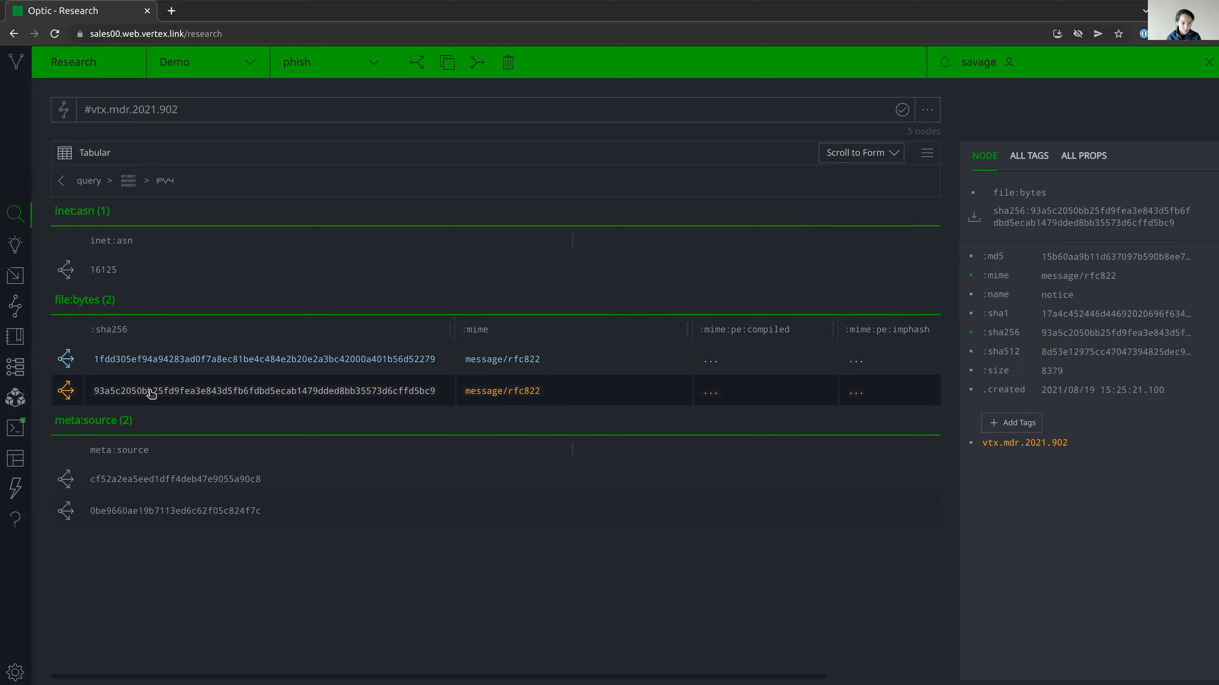
left_click(151, 369)
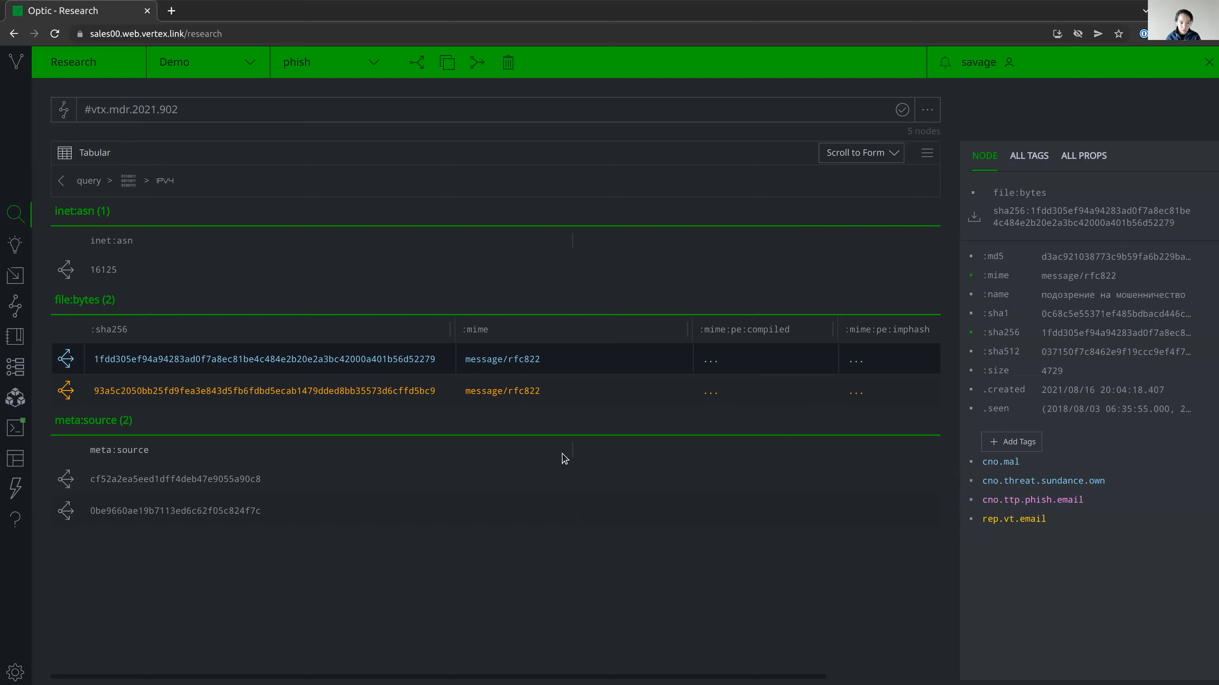
- Explore the nodes linked to the cno.mal-tagged message/rfc822 file and inspect its inet:email:message node
left_click(66, 359)
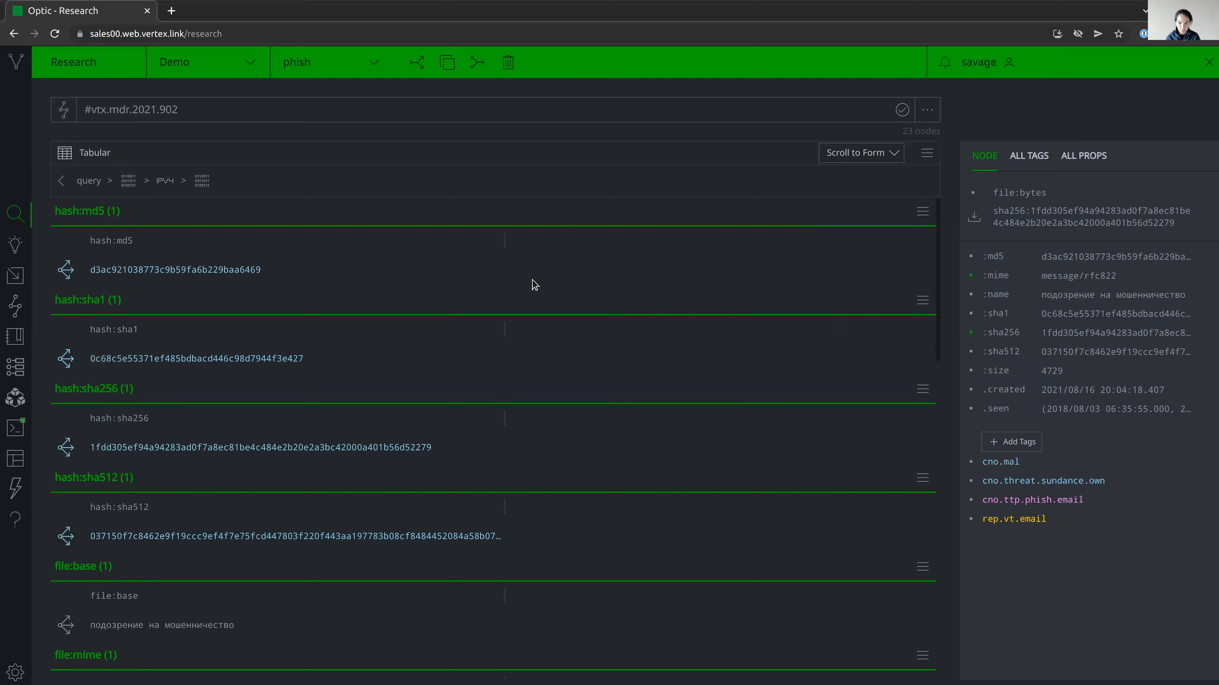
left_click(883, 163)
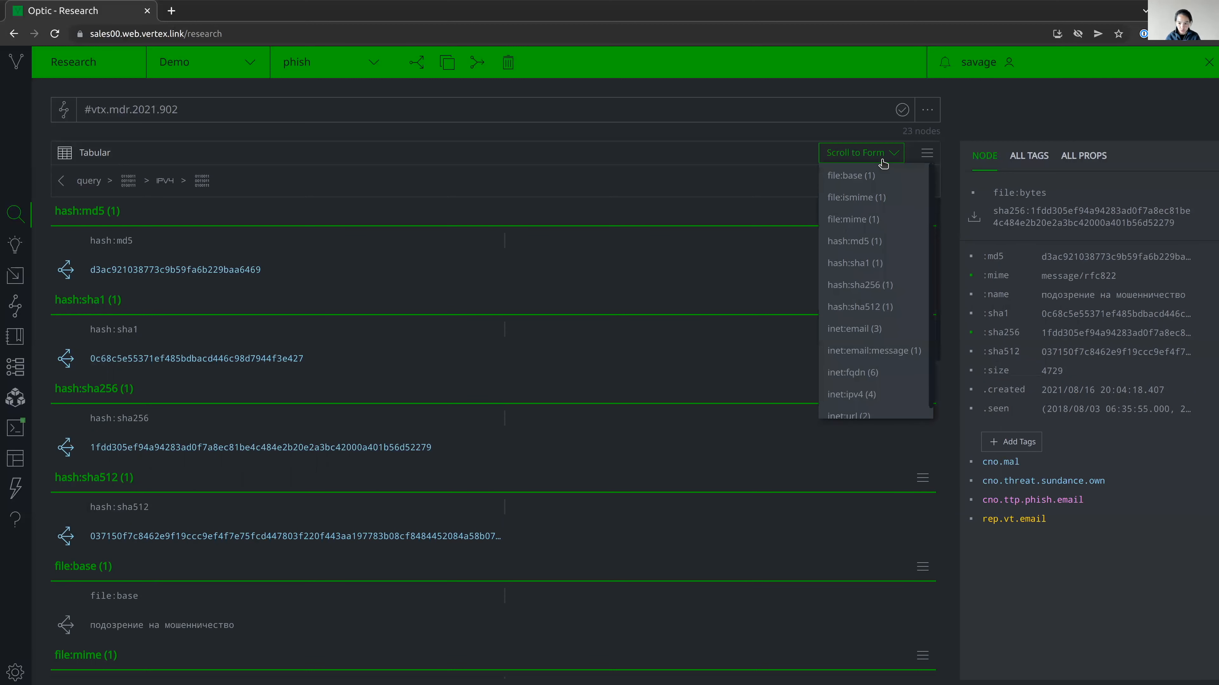
left_click(889, 352)
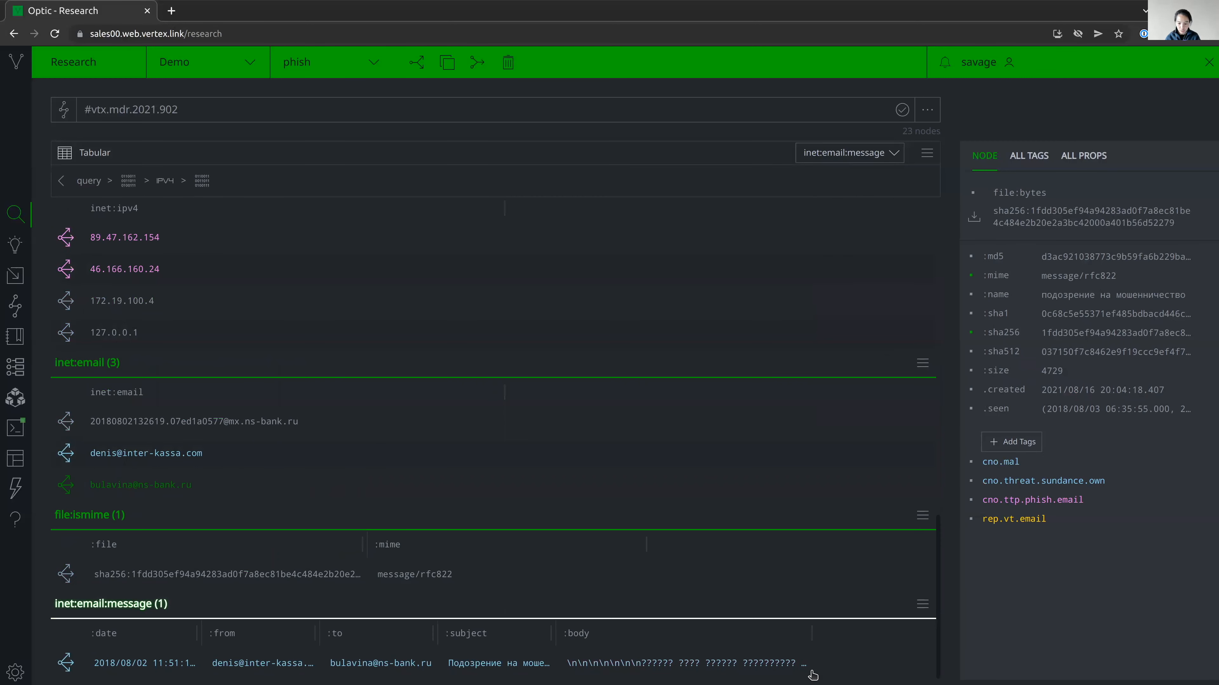
left_click(824, 670)
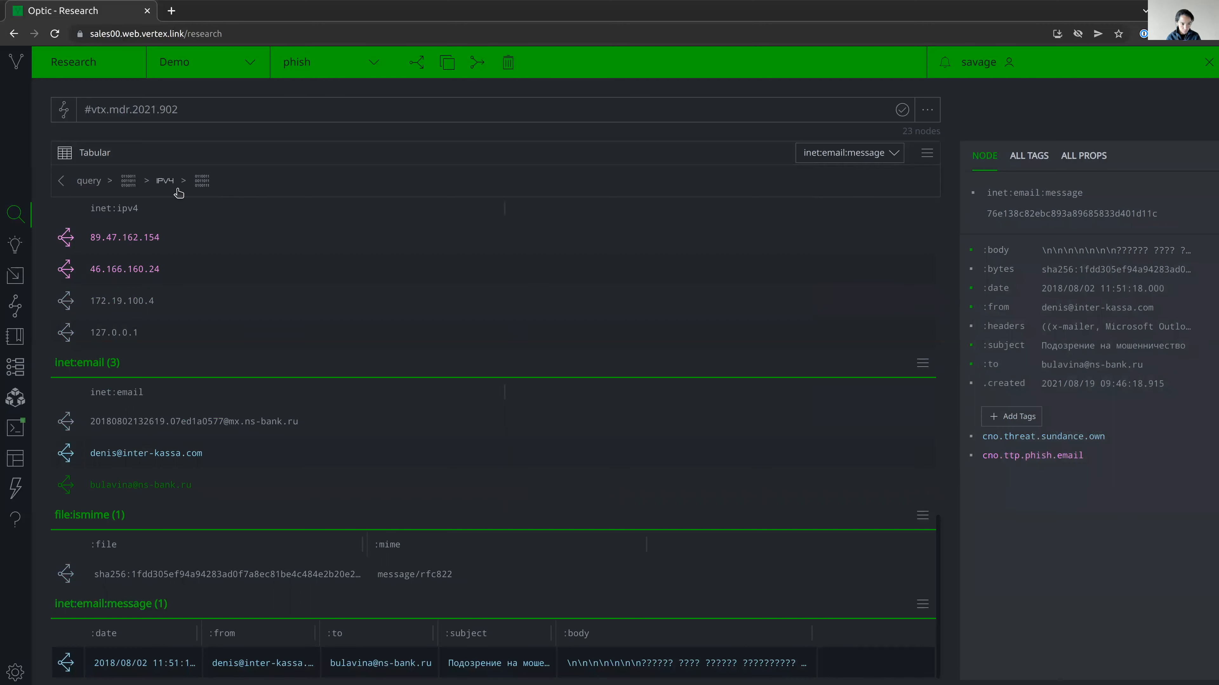
- Return to the parsed phishing file's linked nodes and inspect the inet:email:message node with the subject "notice"
left_click(125, 185)
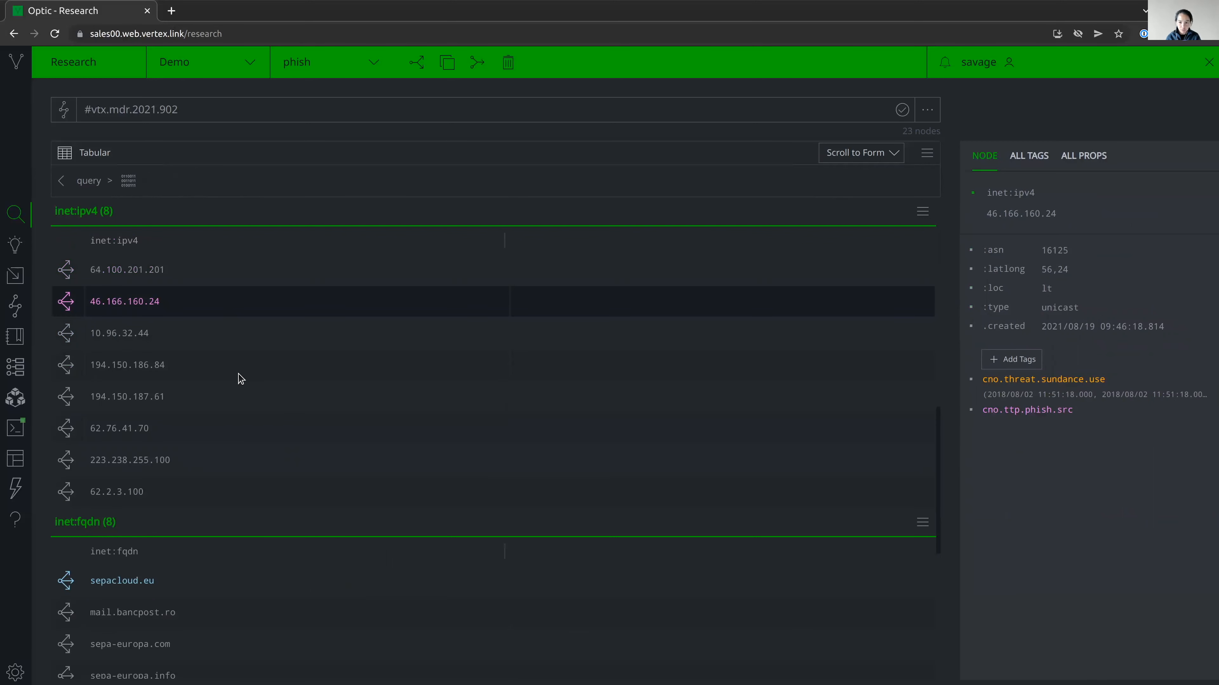
left_click(846, 159)
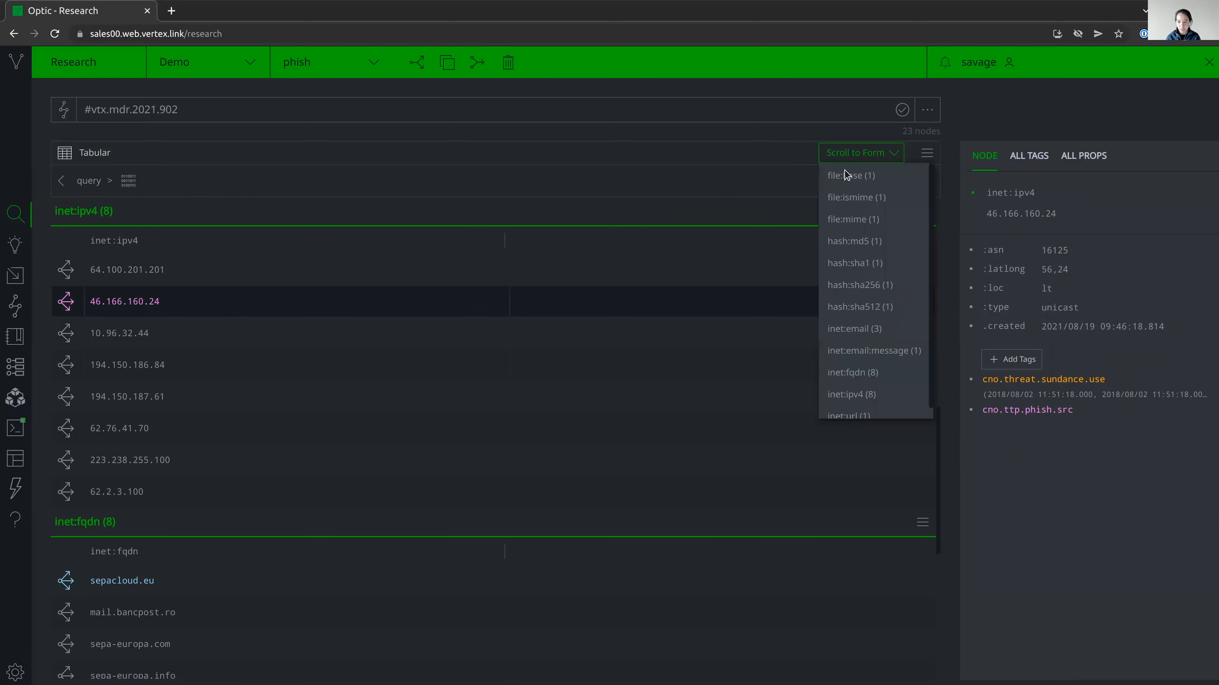
left_click(863, 353)
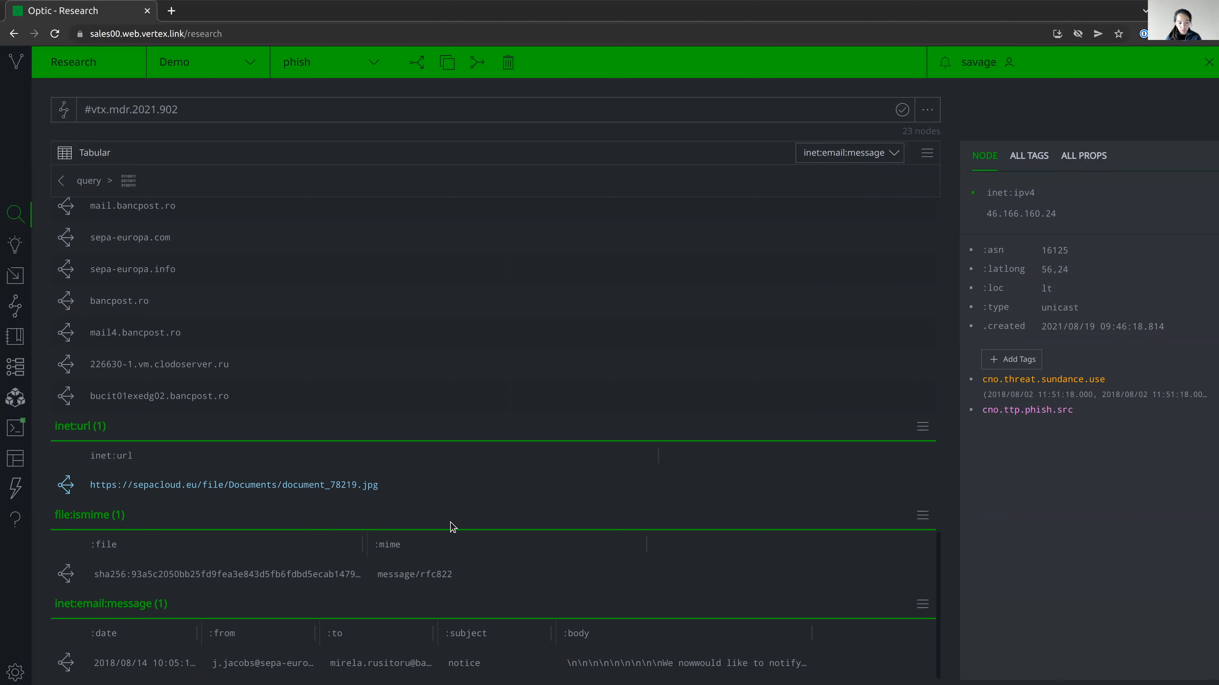
left_click(155, 663)
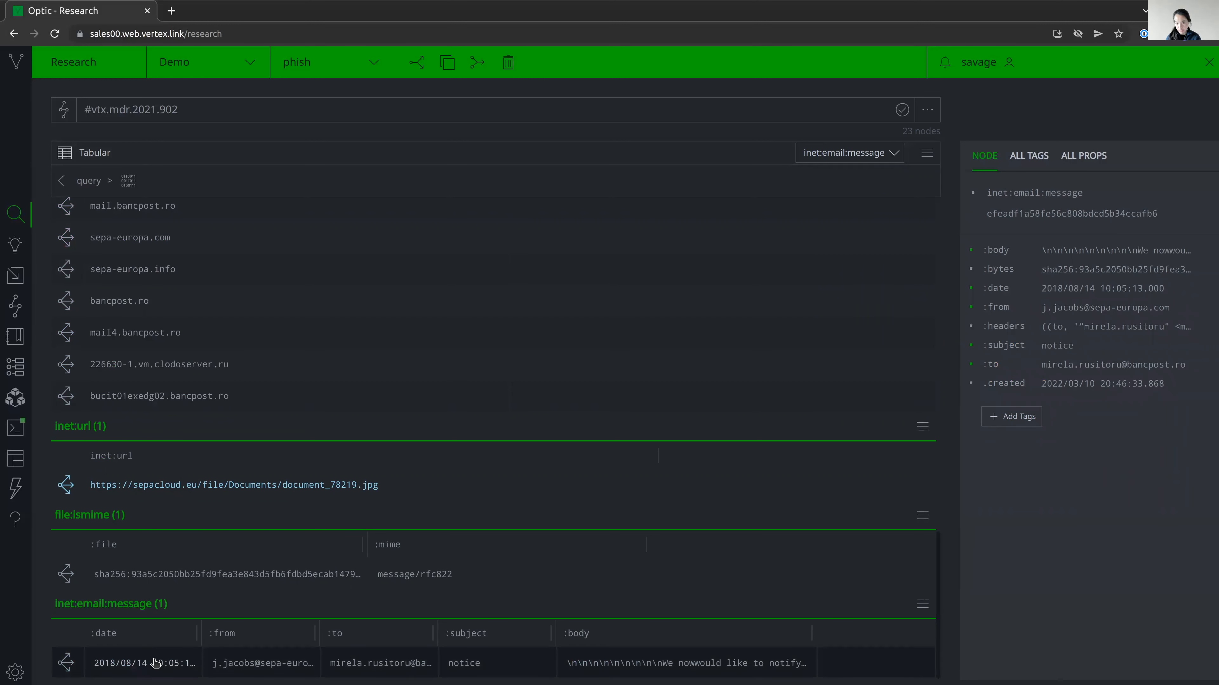
- Explore the nodes linked to the "notice" message, inspect the recipient and sender email nodes, and review the headers
left_click(66, 664)
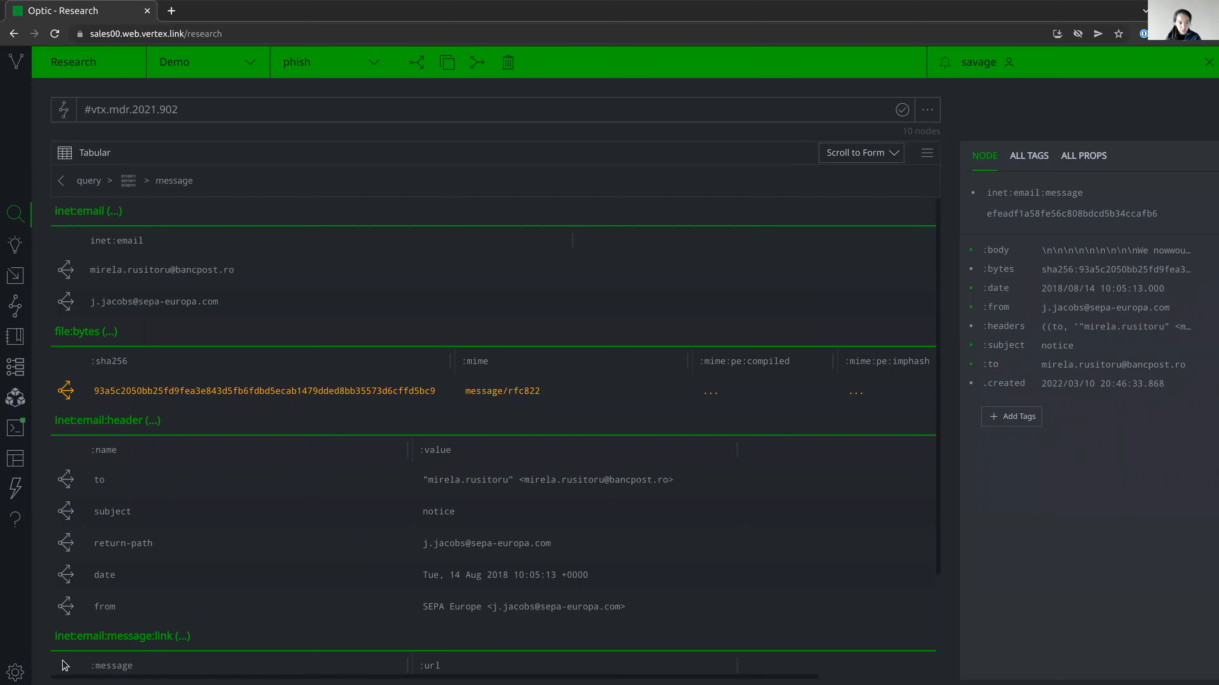
left_click(249, 280)
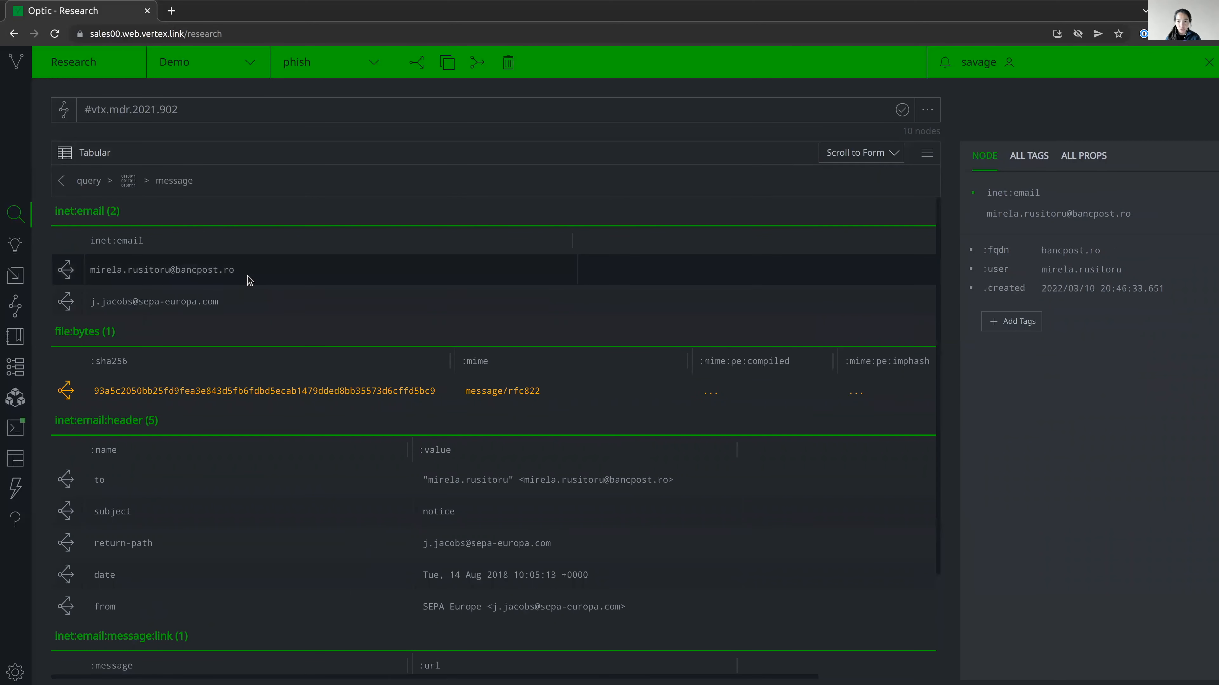
left_click(241, 305)
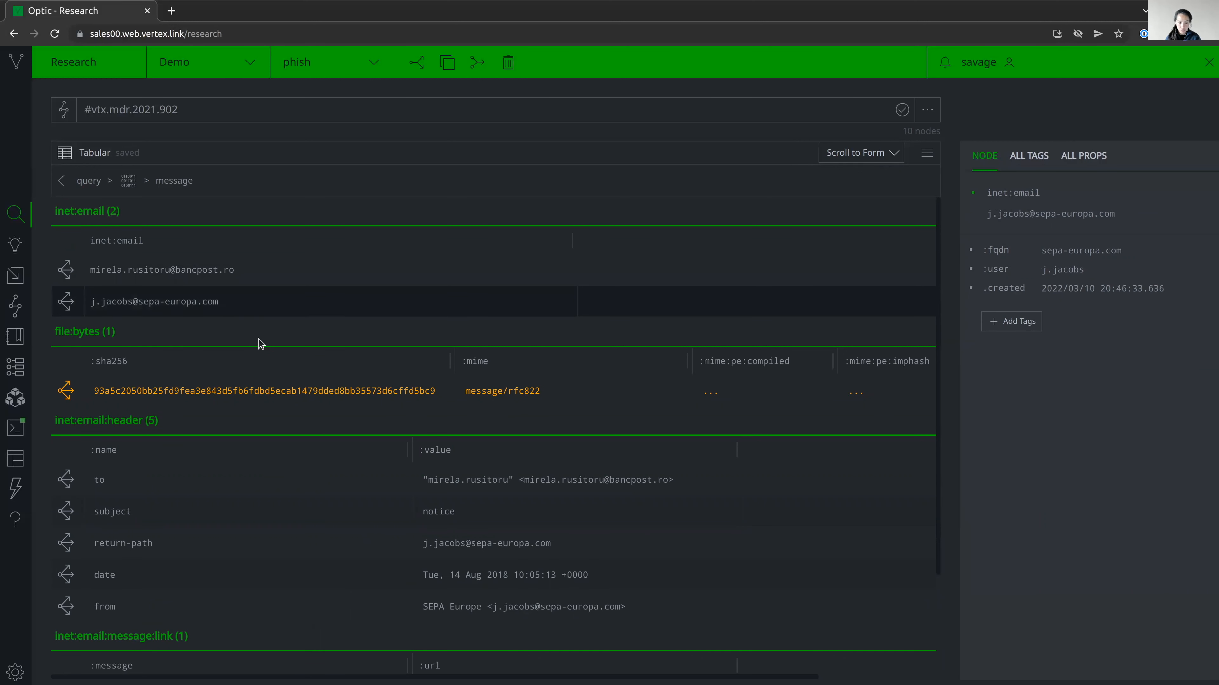
scroll(261, 343, "down", 2)
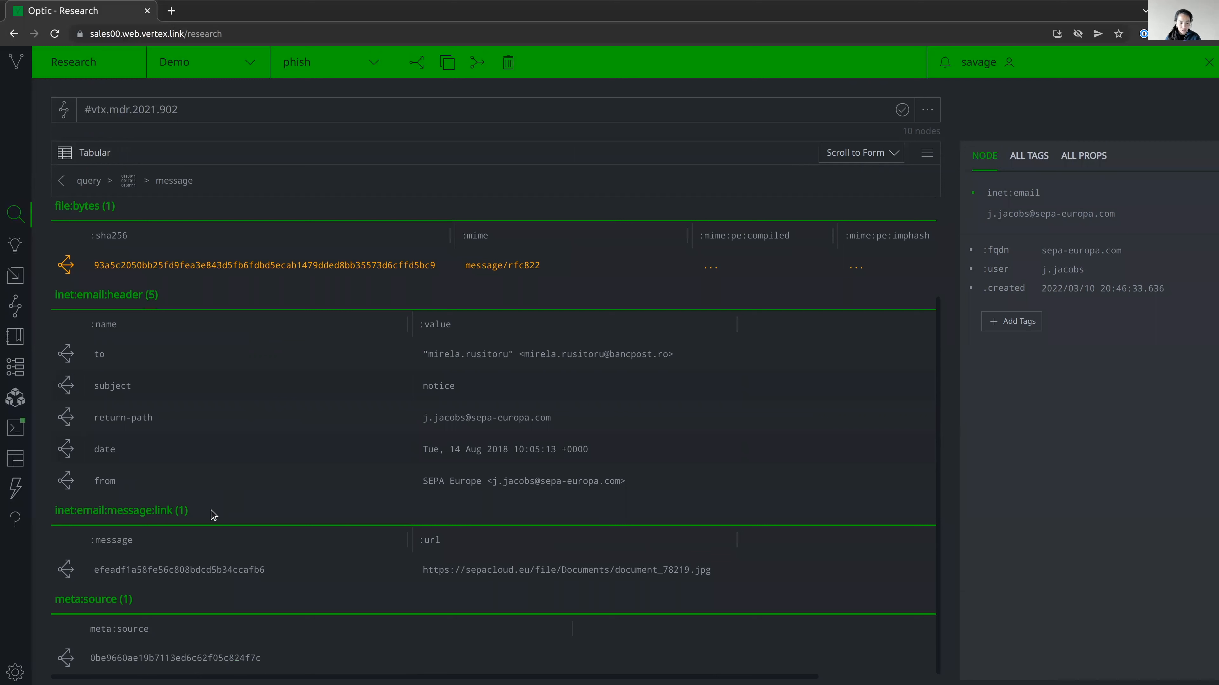
- Explore the message's inet:email:message:link node, inspect its sepacloud.eu URL, and return to the parsed file's linked nodes
left_click(202, 572)
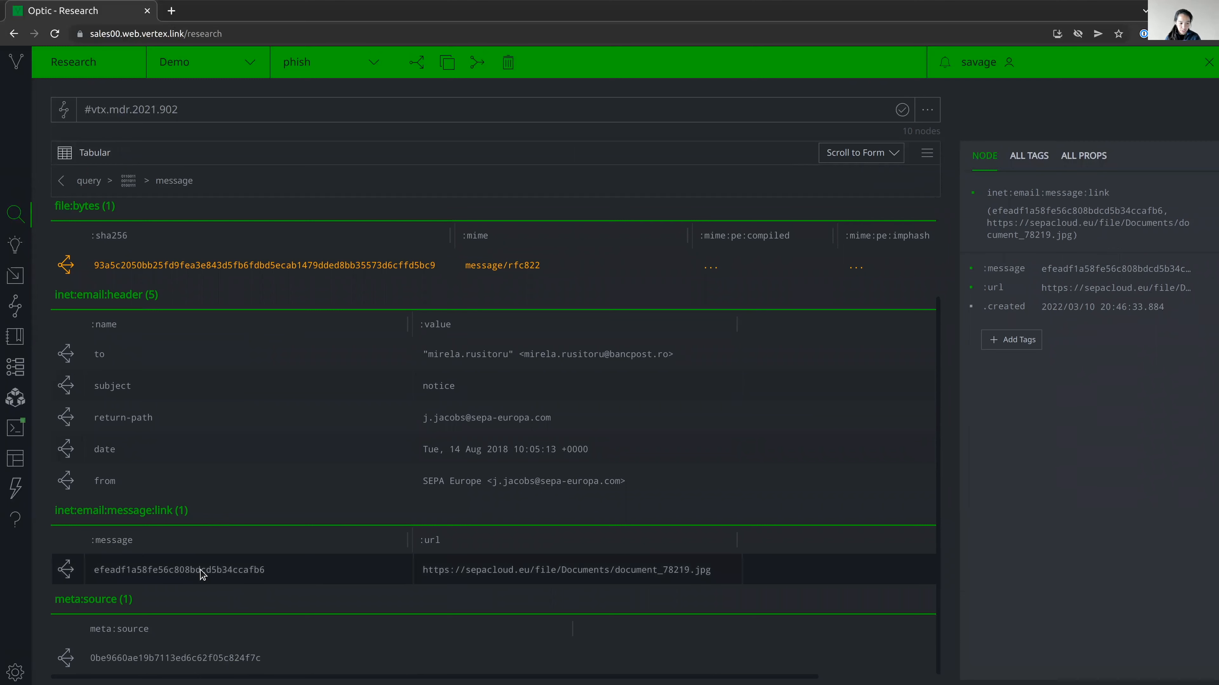
left_click(67, 570)
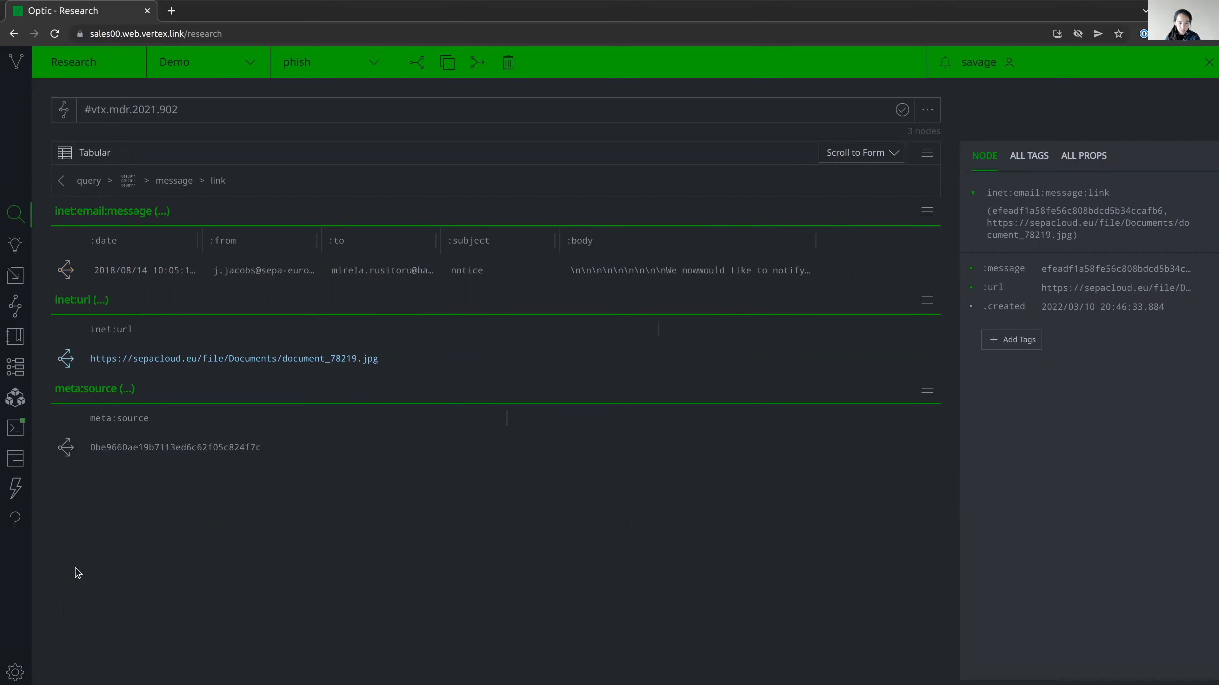
left_click(228, 369)
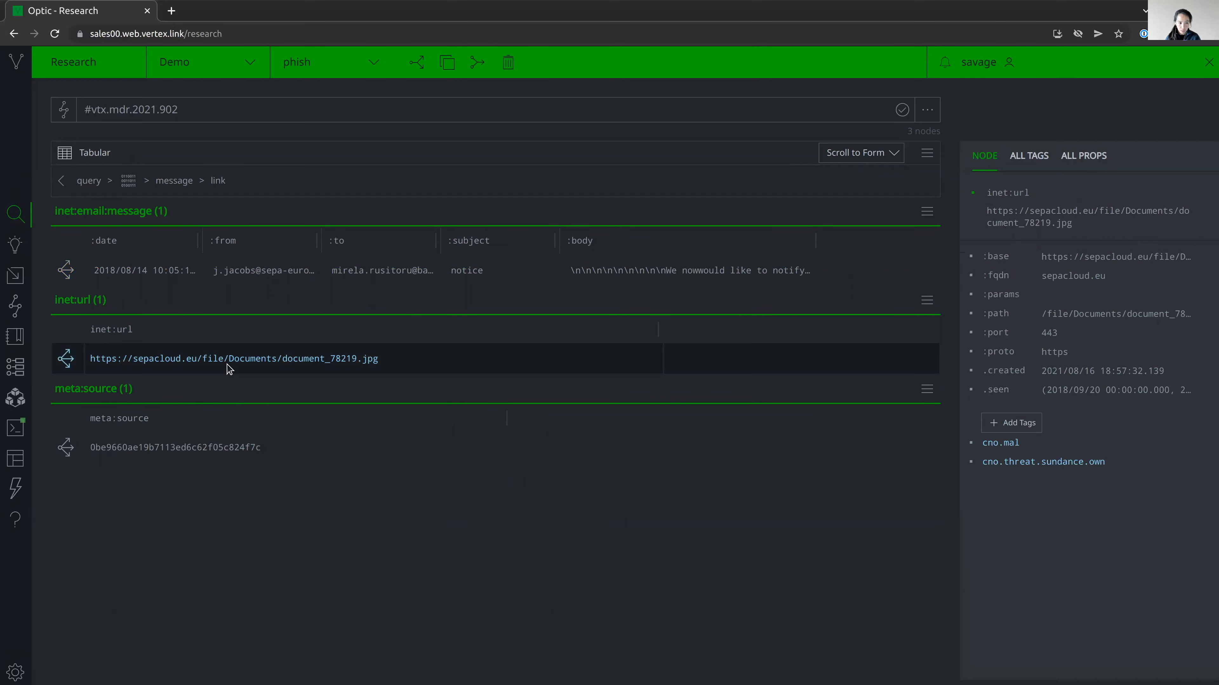
left_click(185, 185)
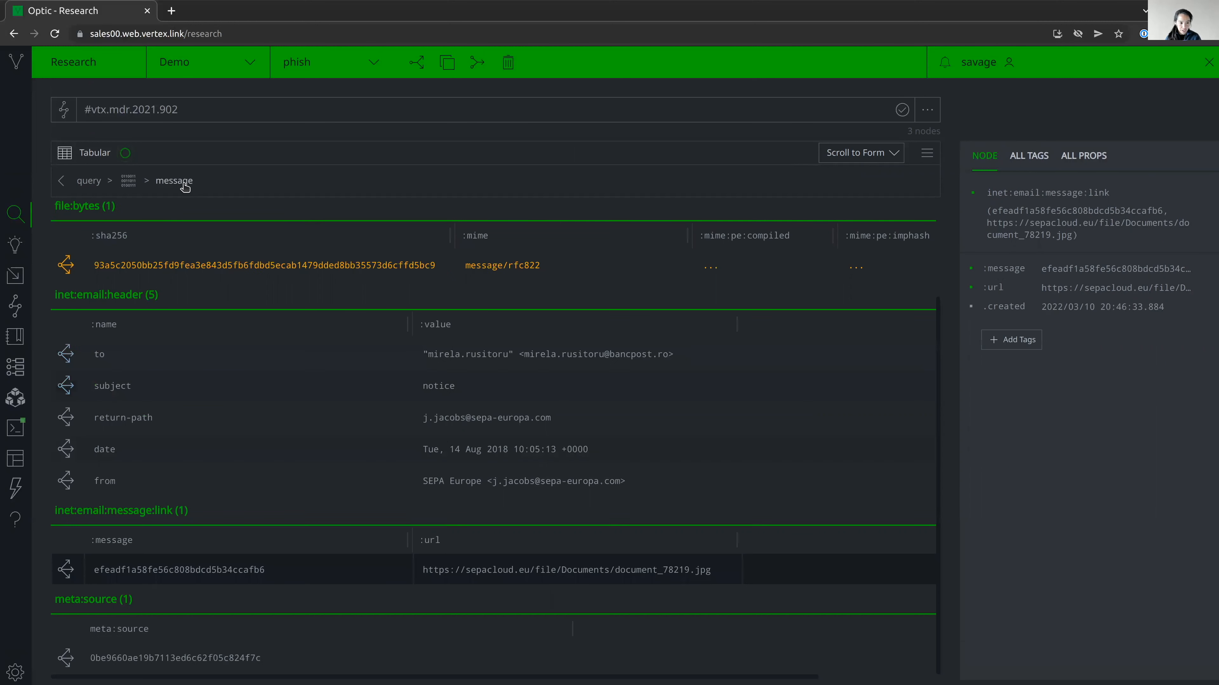
left_click(128, 183)
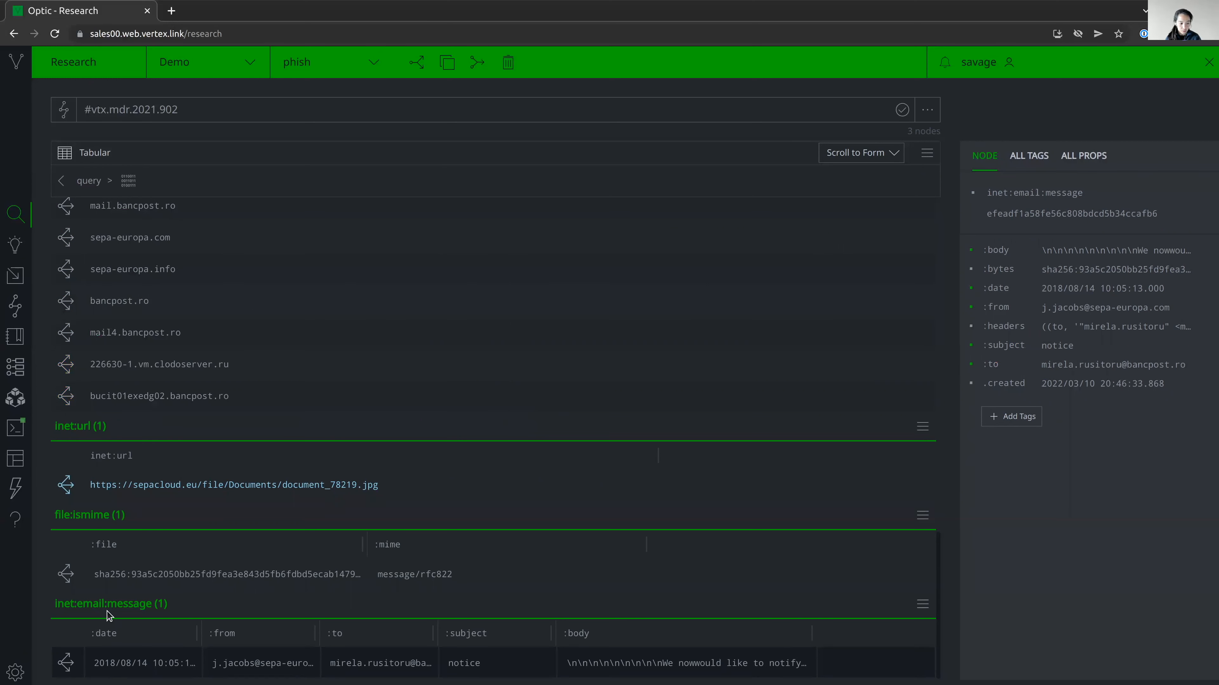
- Reassign the trigger "Assess - Propagate tags (#cno.ttp.phish.*)" to the phish view, save it, and return to the research results
left_click(16, 673)
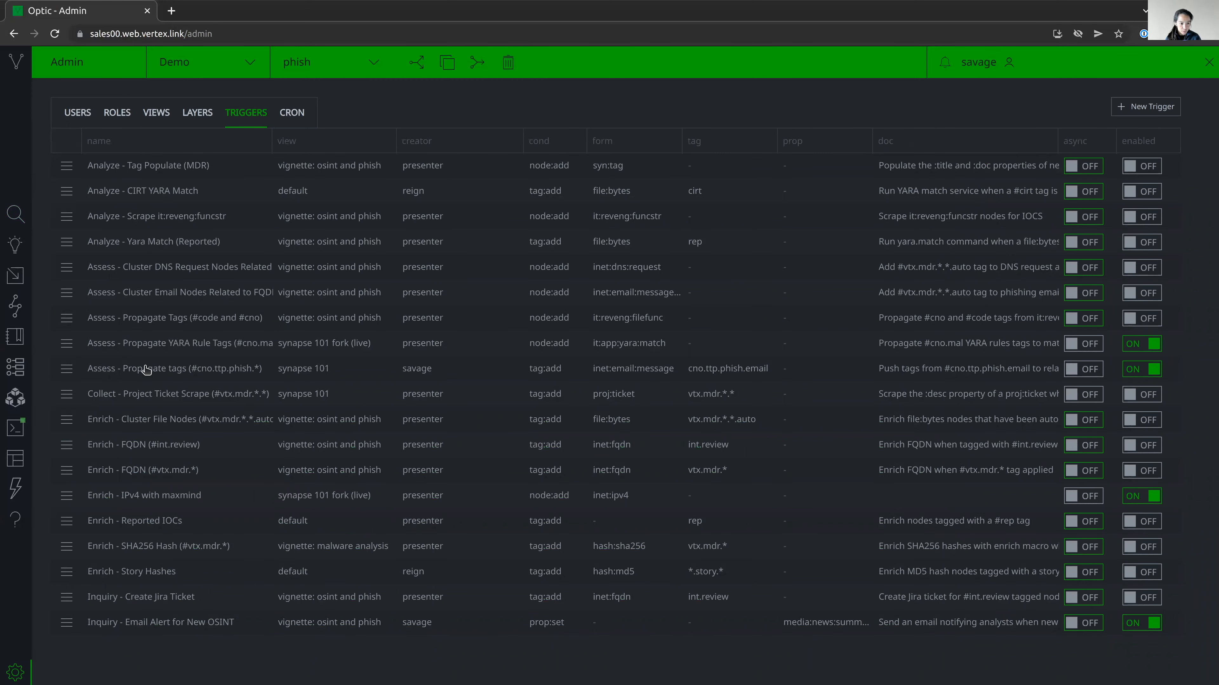
left_click(71, 375)
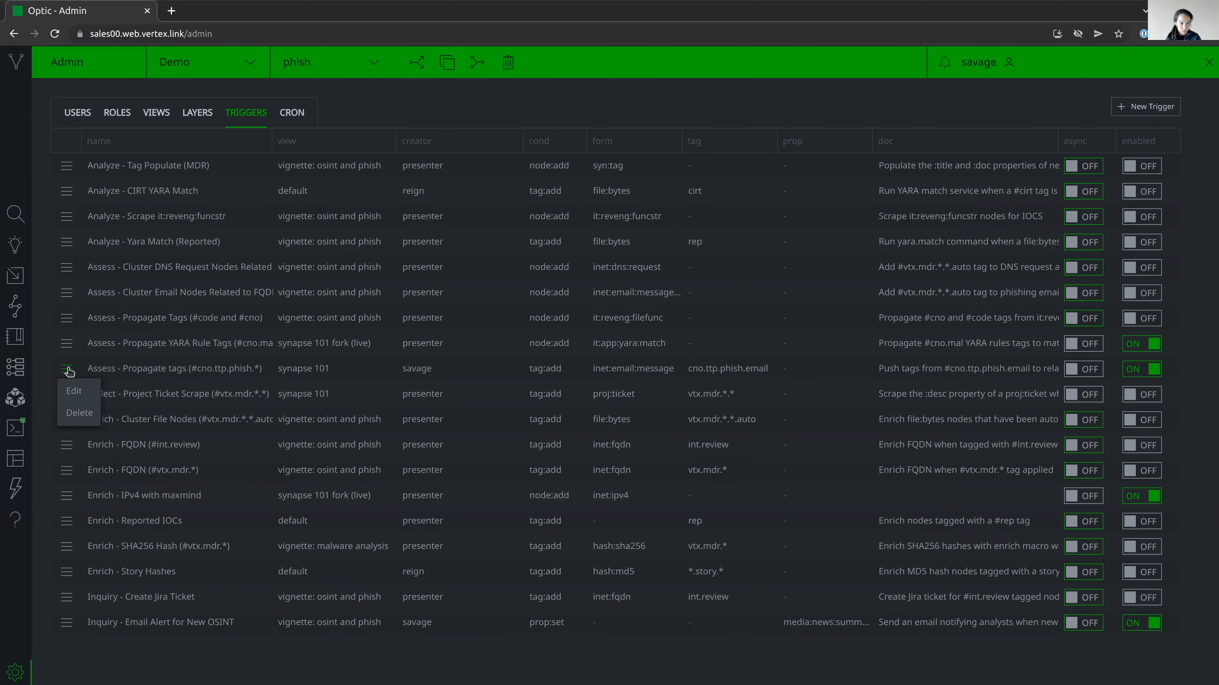
left_click(73, 391)
left_click(413, 205)
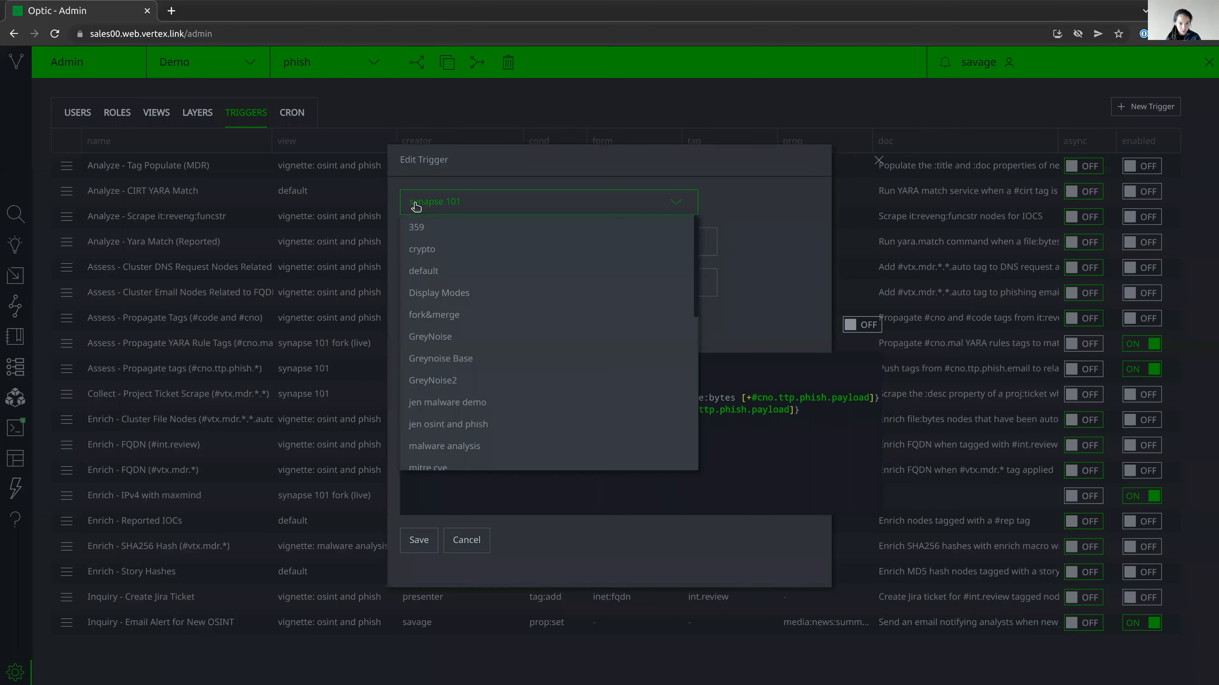
scroll(448, 313, "down", 3)
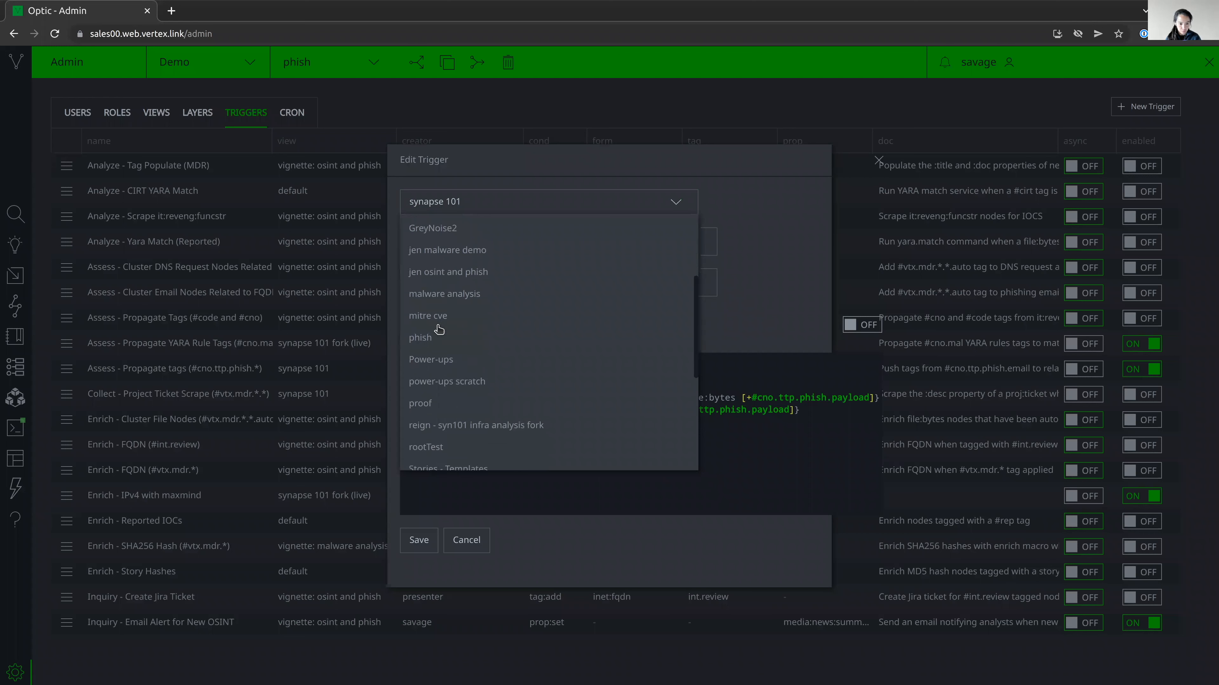
left_click(426, 340)
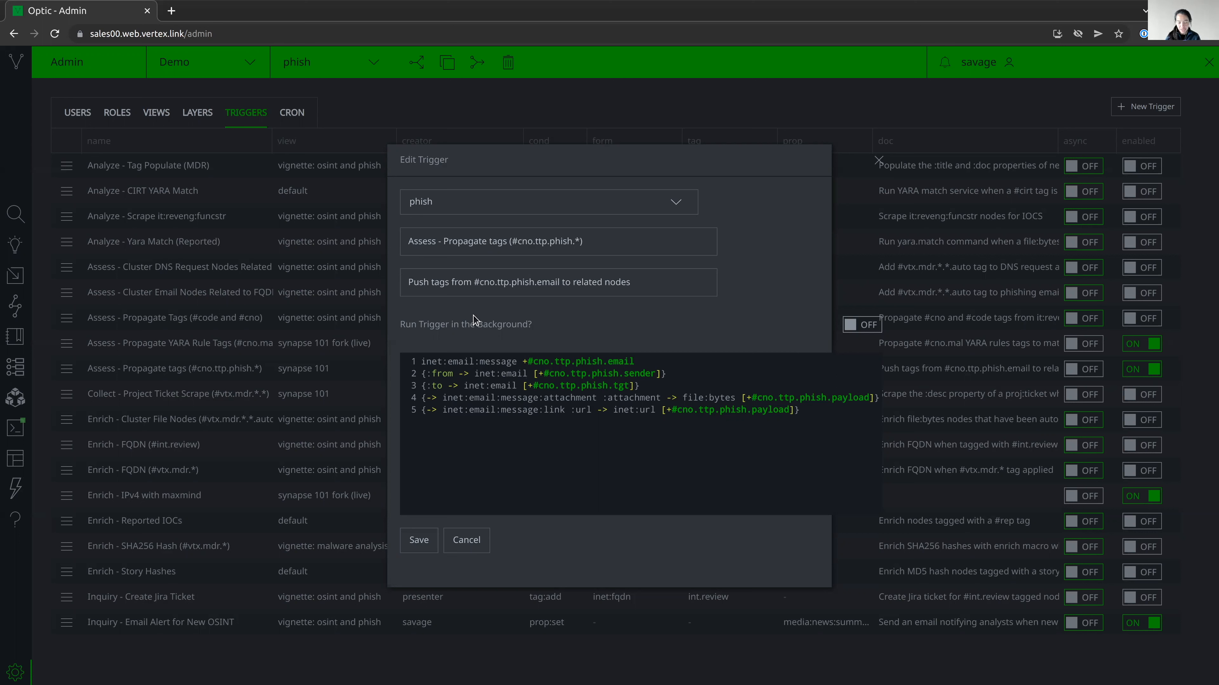
left_click(417, 544)
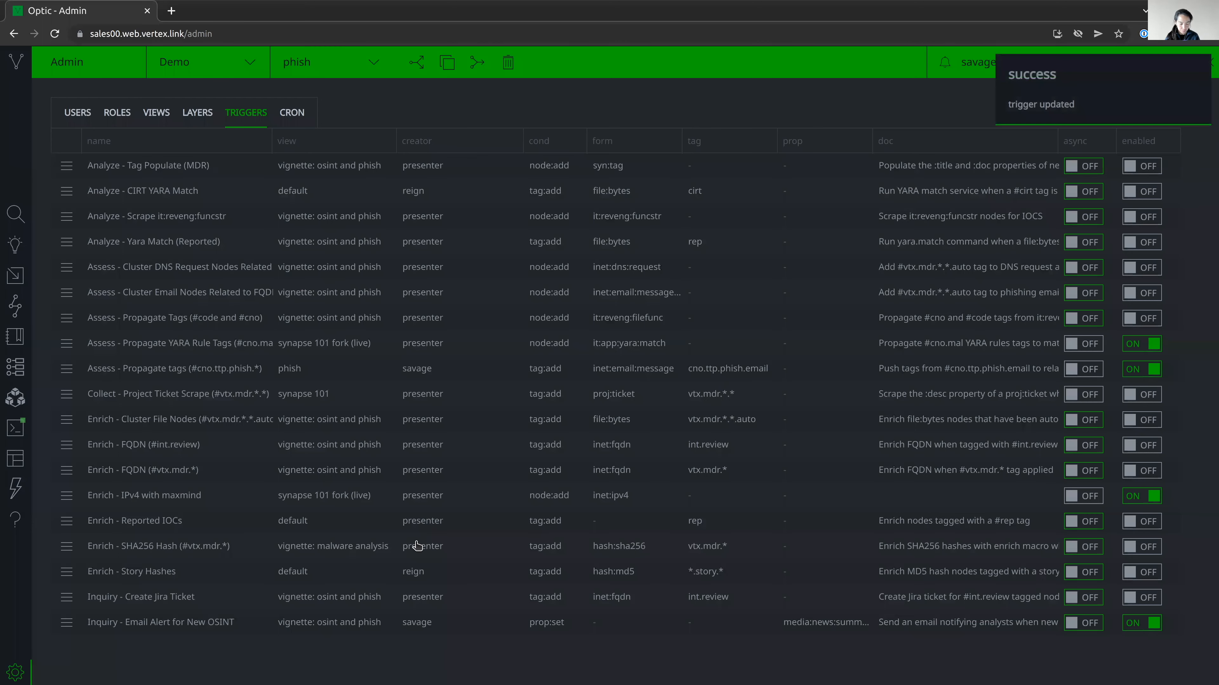
left_click(12, 214)
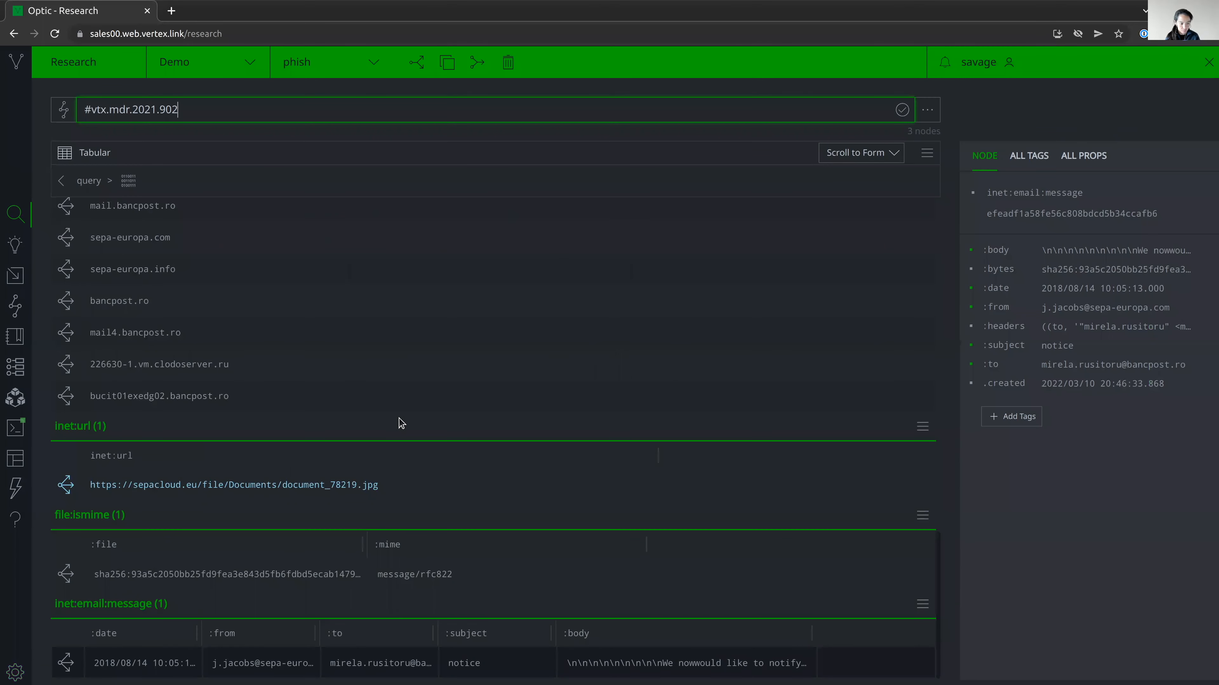
- Tag the inet:email:message node with the subject "notice" as cno.ttp.phish.email
right_click(144, 664)
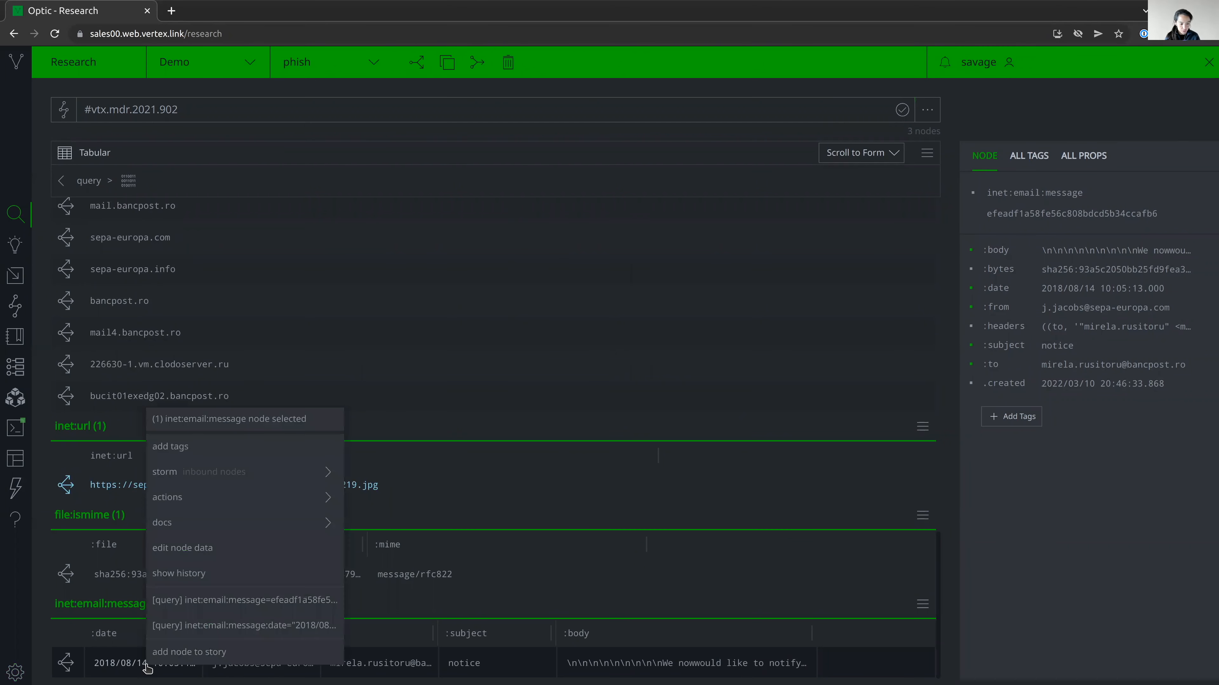
left_click(189, 447)
type("cno.ttp.phis")
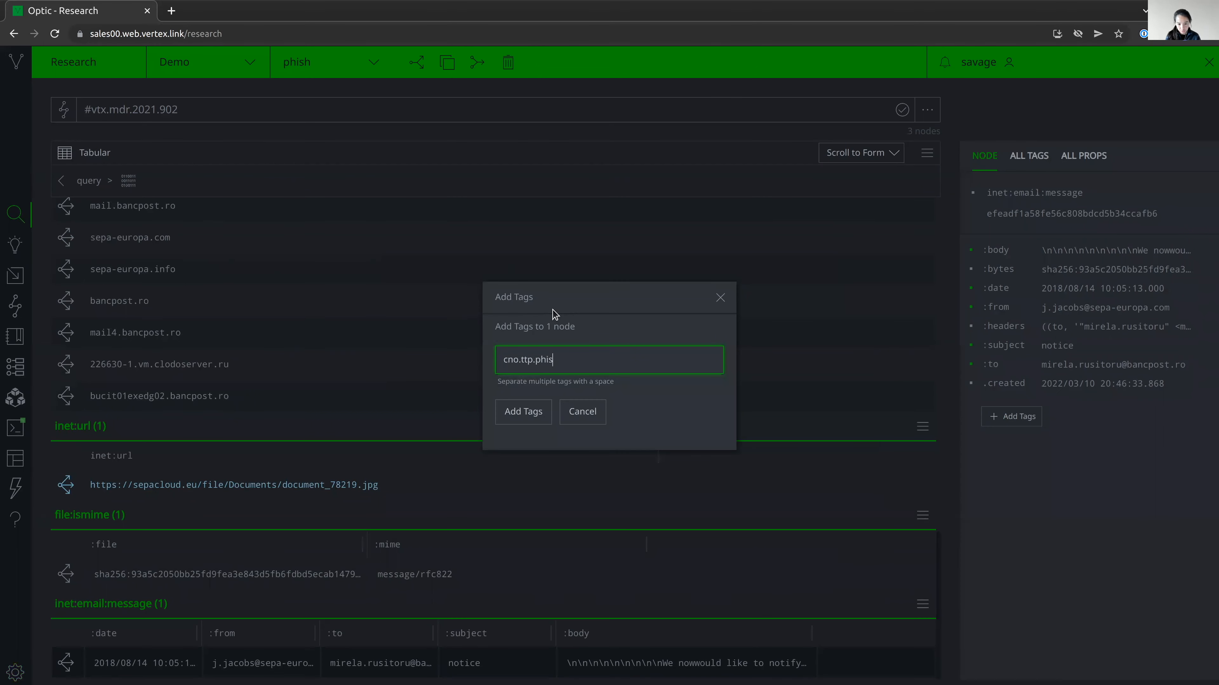
type("h.email")
key("Return")
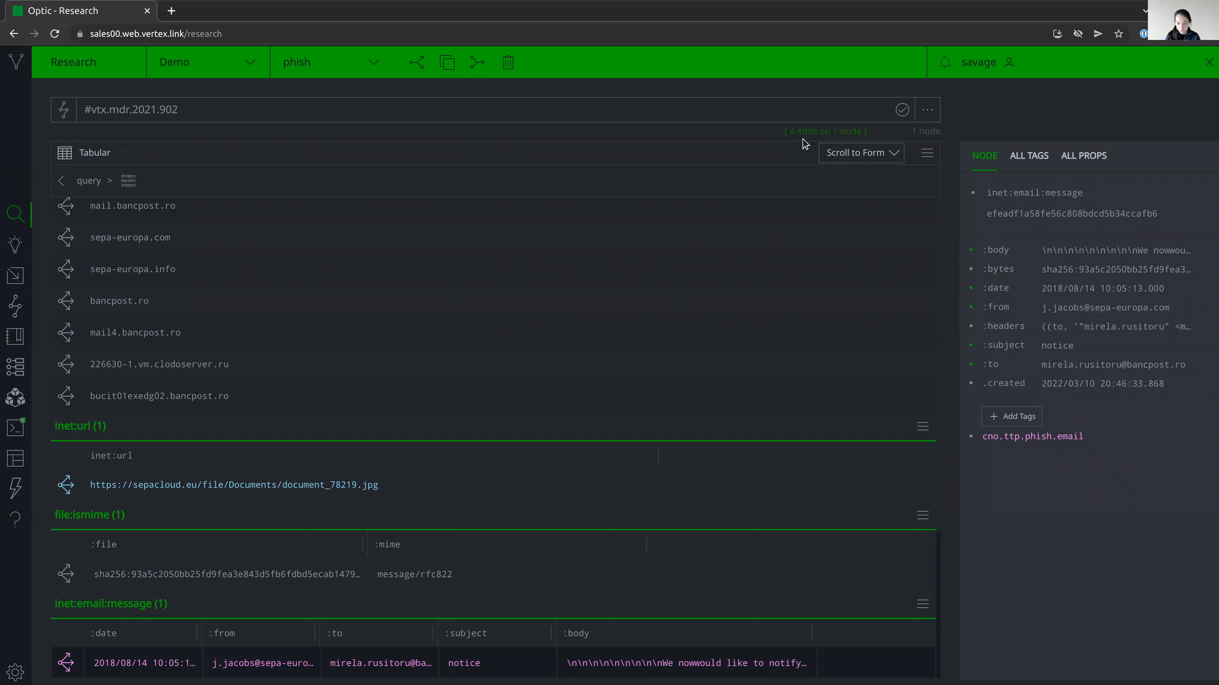
- Explore the tagged message's linked nodes and inspect the tags on the recipient and sender inet:email nodes
mouse_move(776, 677)
left_click(64, 660)
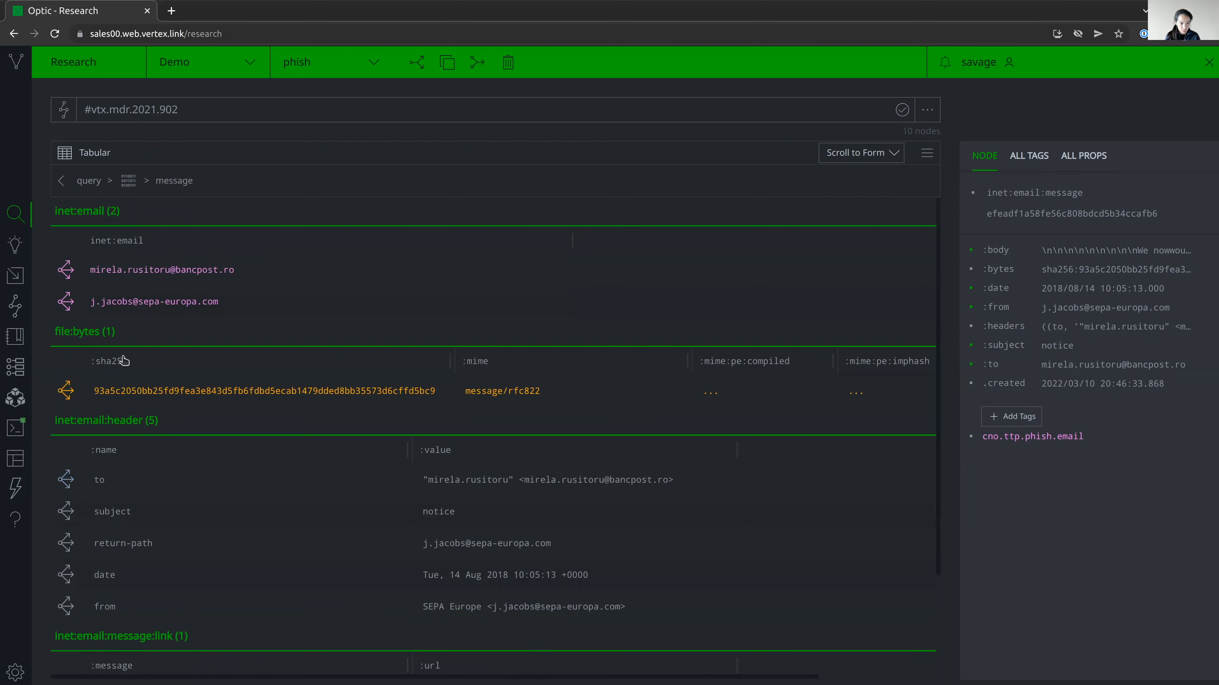
left_click(253, 276)
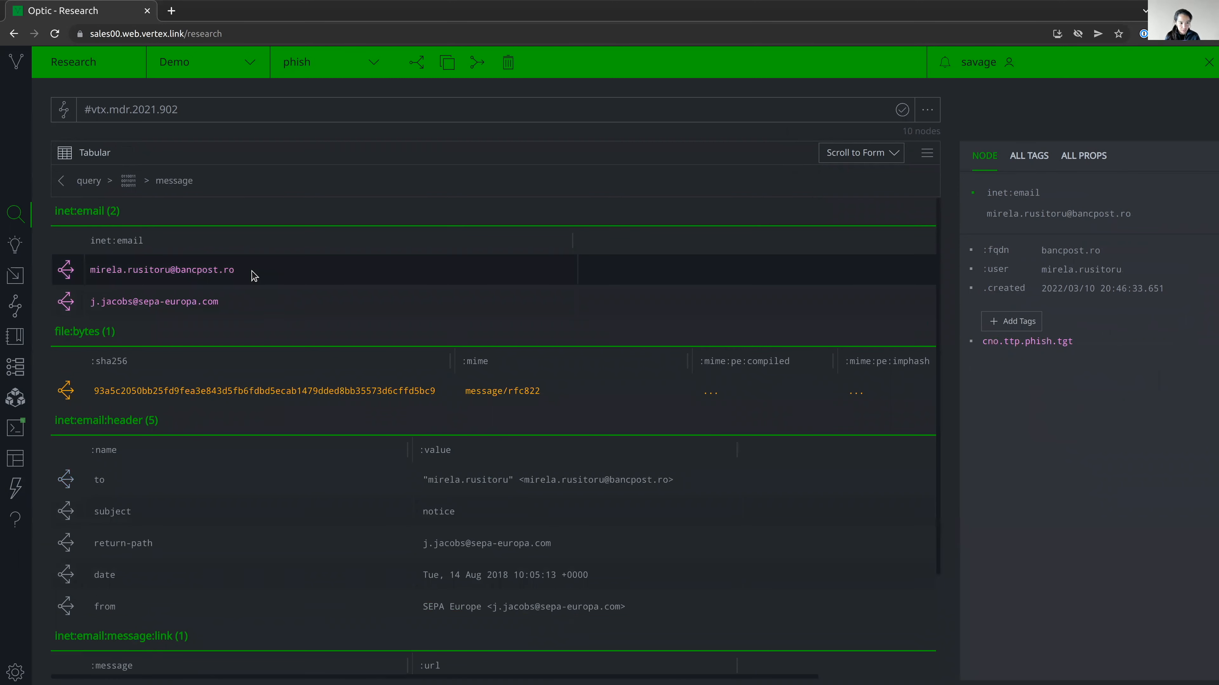
left_click(249, 300)
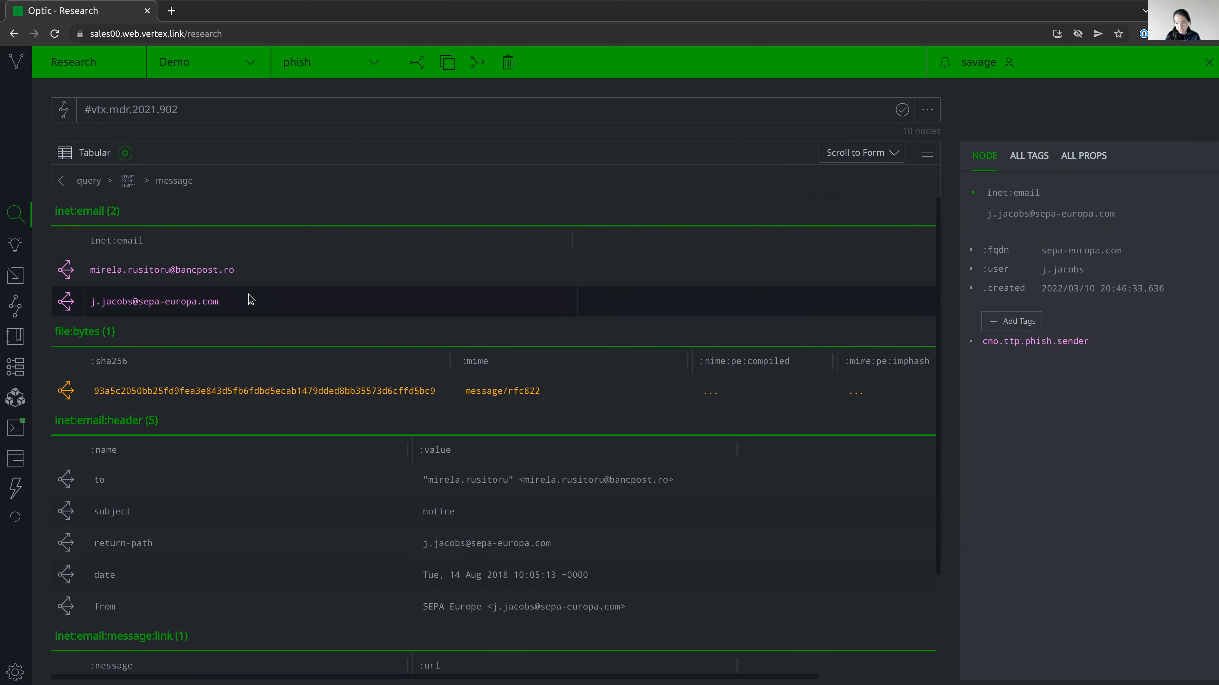
- Explore the message's inet:email:message:link node, inspect the sepacloud.eu URL's tags, and return to the parsed file's linked nodes
scroll(250, 300, "down", 3)
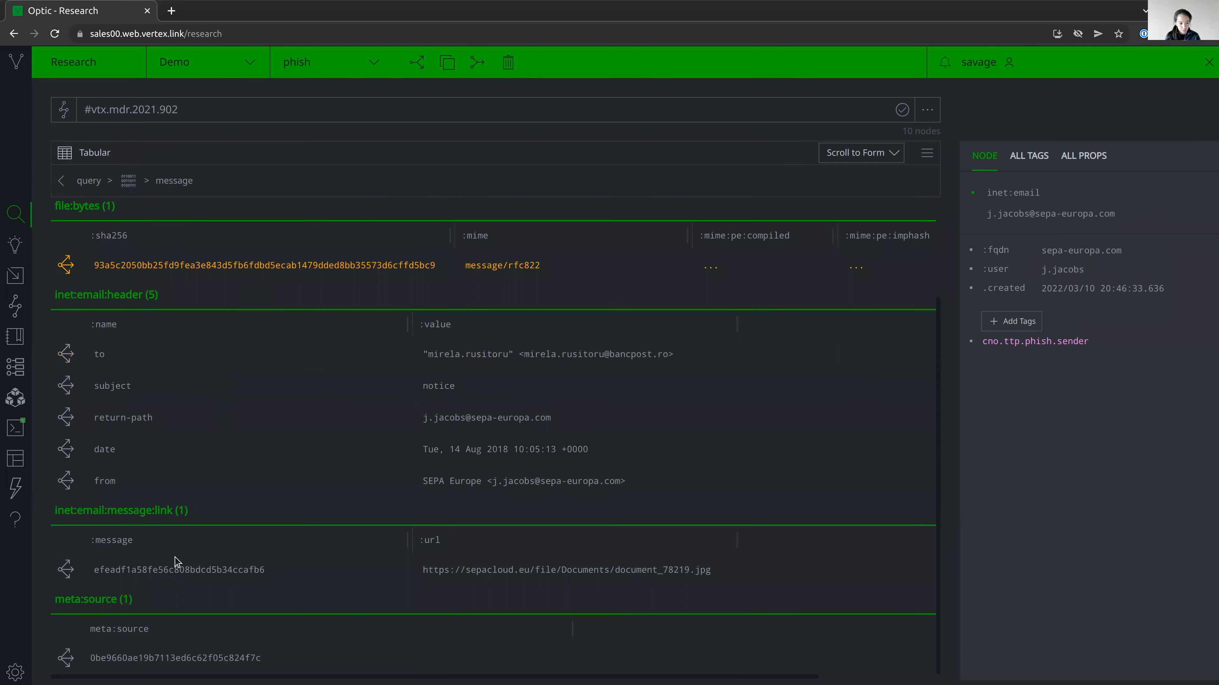
left_click(171, 571)
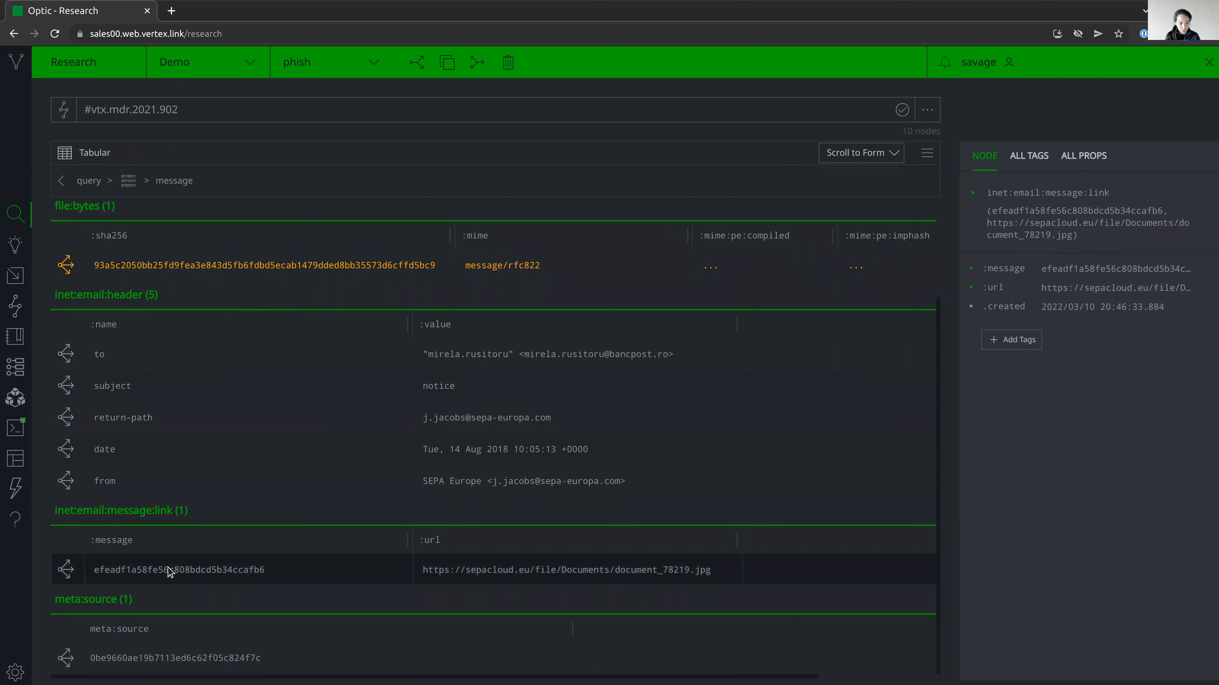
left_click(76, 570)
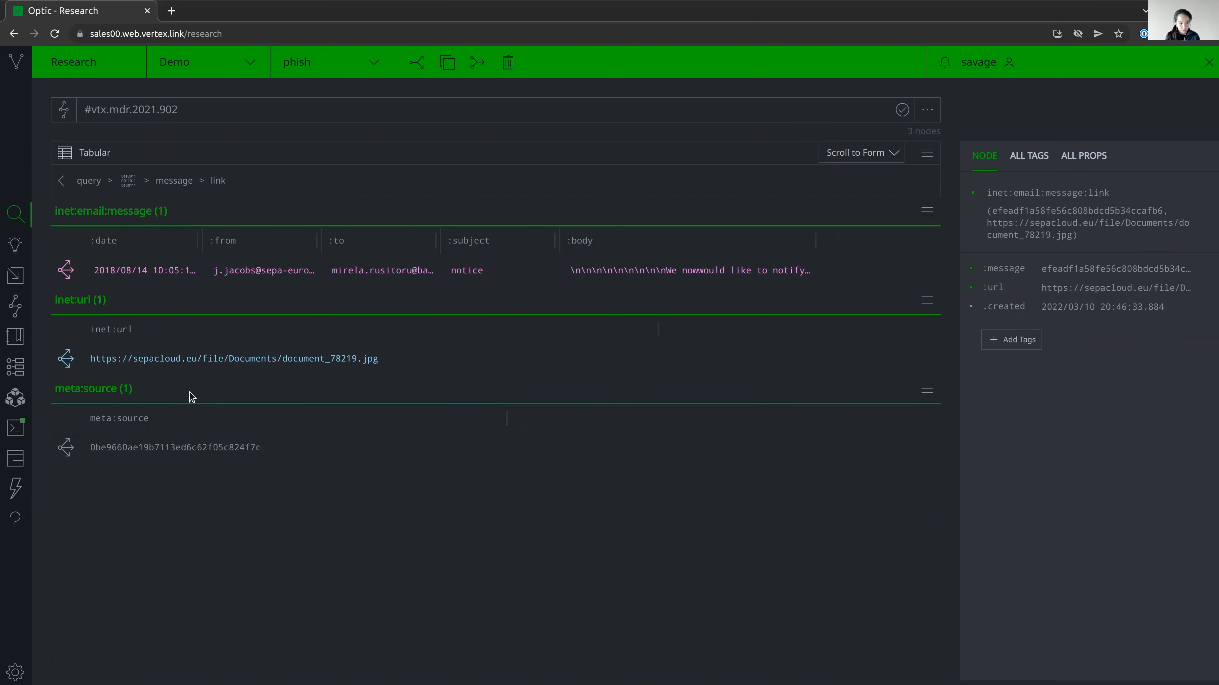
left_click(193, 371)
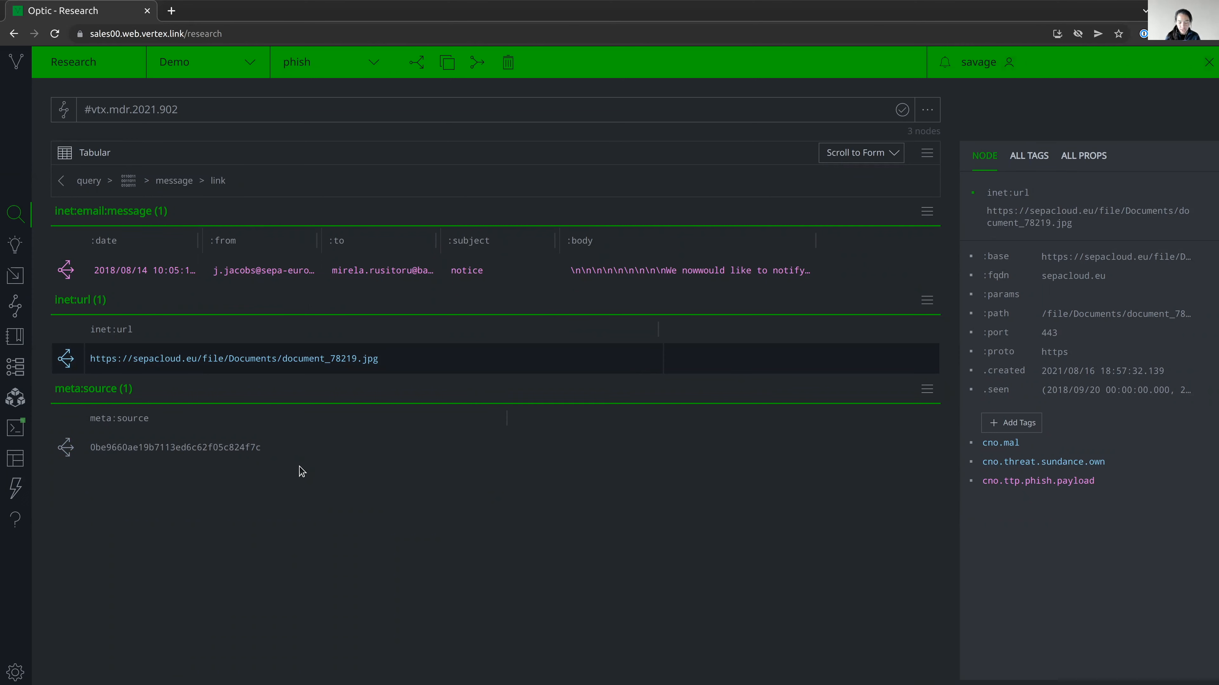
left_click(126, 188)
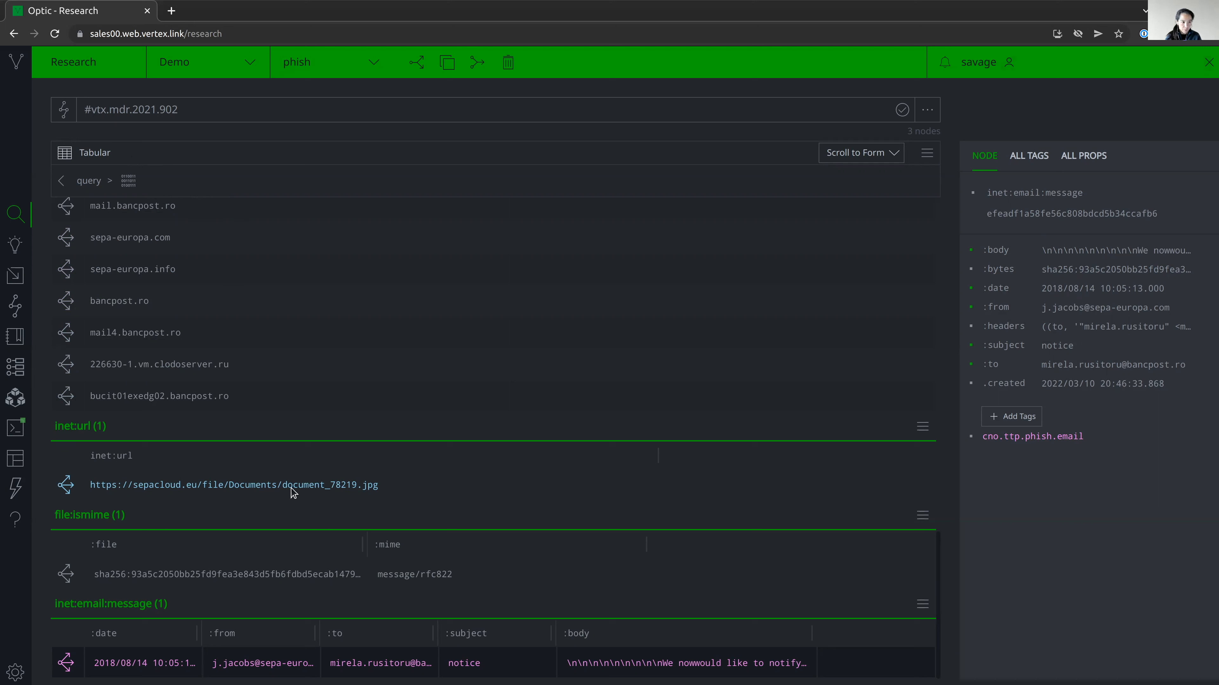
- Display results as a Force Graph and run the query #cno.threat.sundance.own
left_click(106, 154)
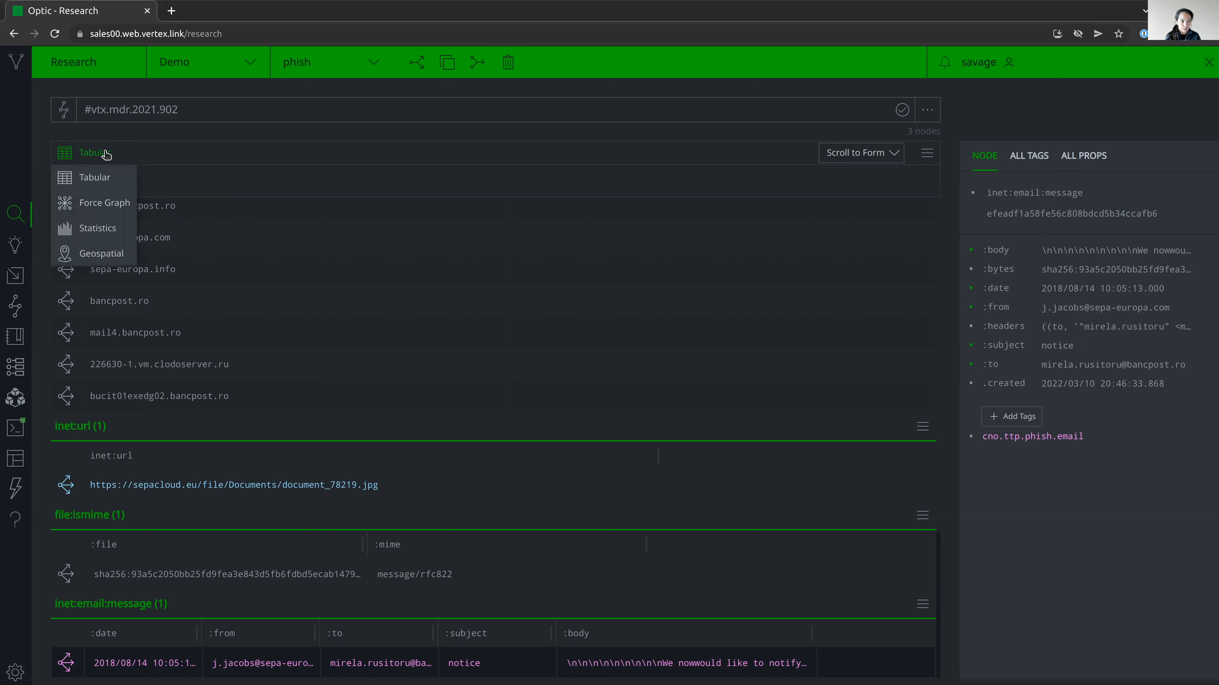
left_click(106, 204)
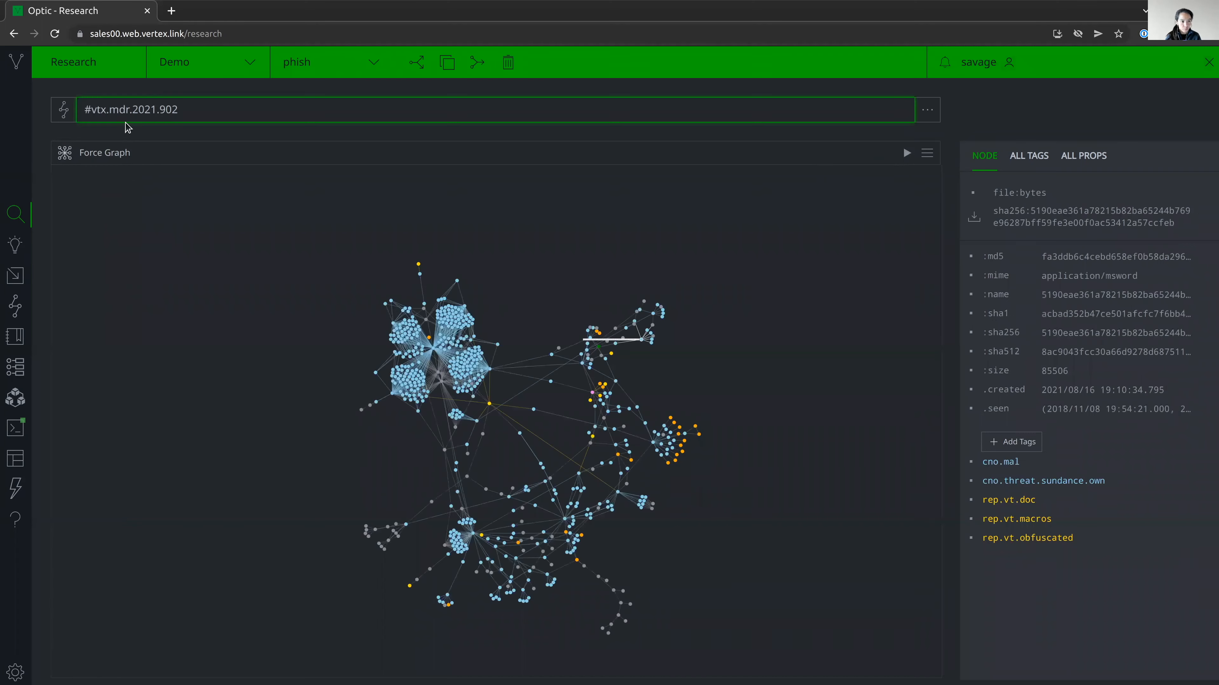
triple_click(126, 110)
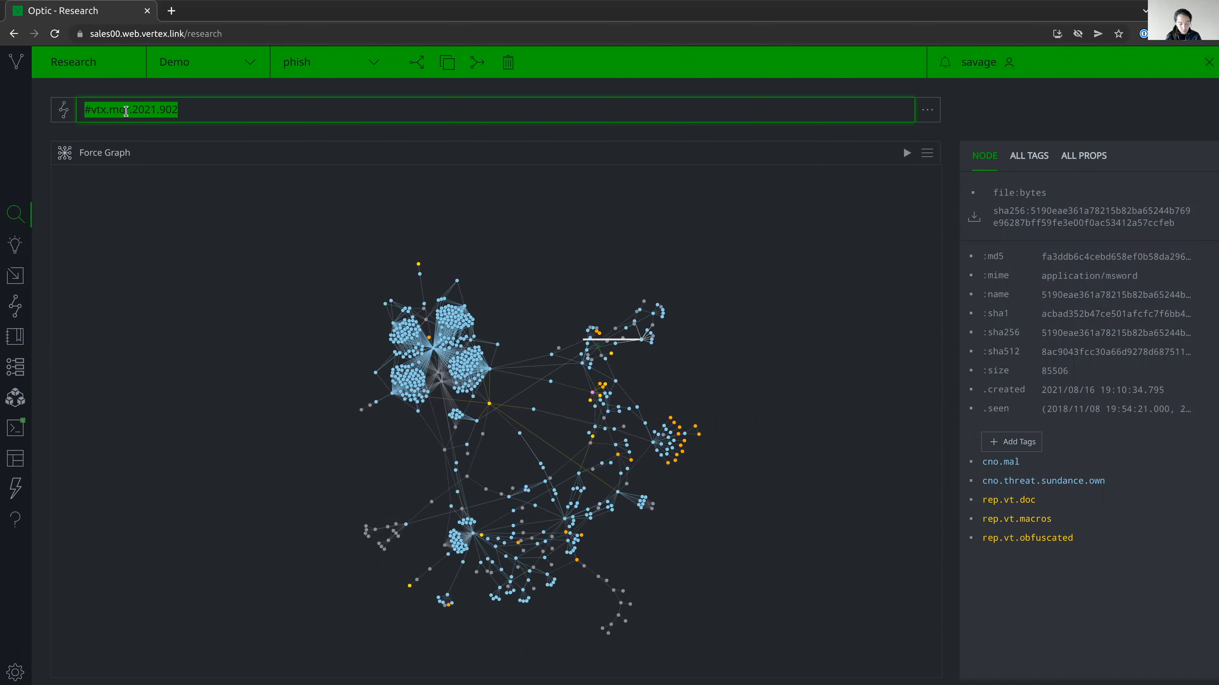
type("#cno.threat.sundance.own")
key("Return")
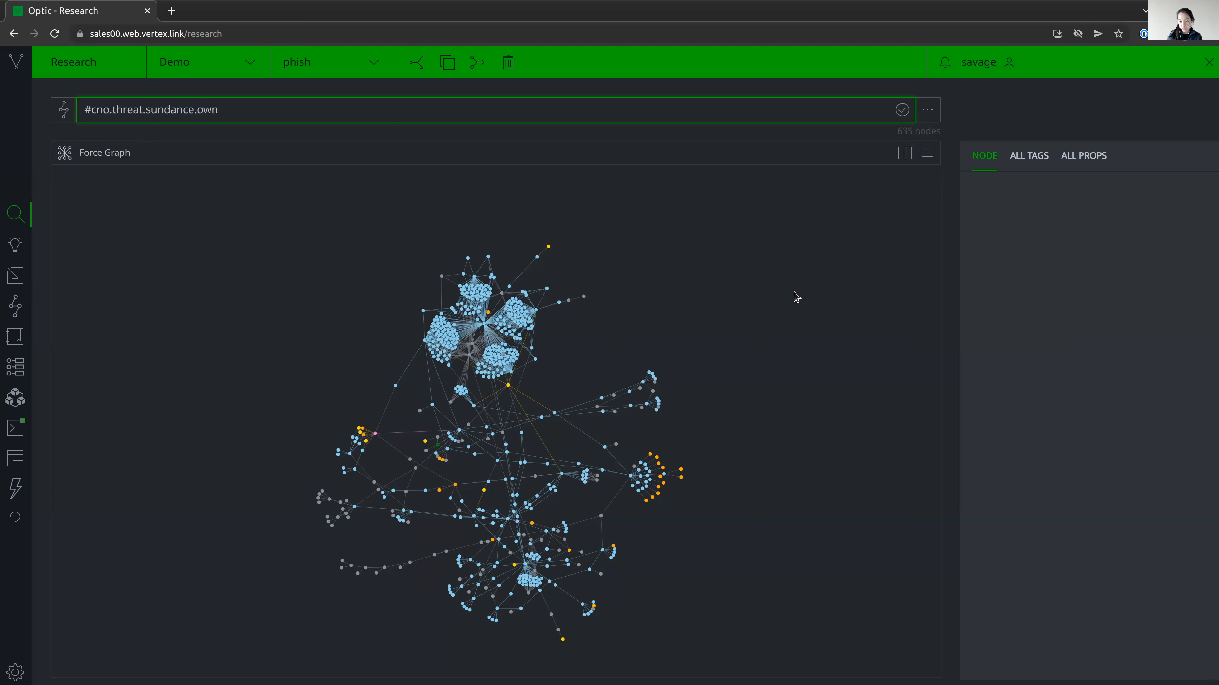
key("Return")
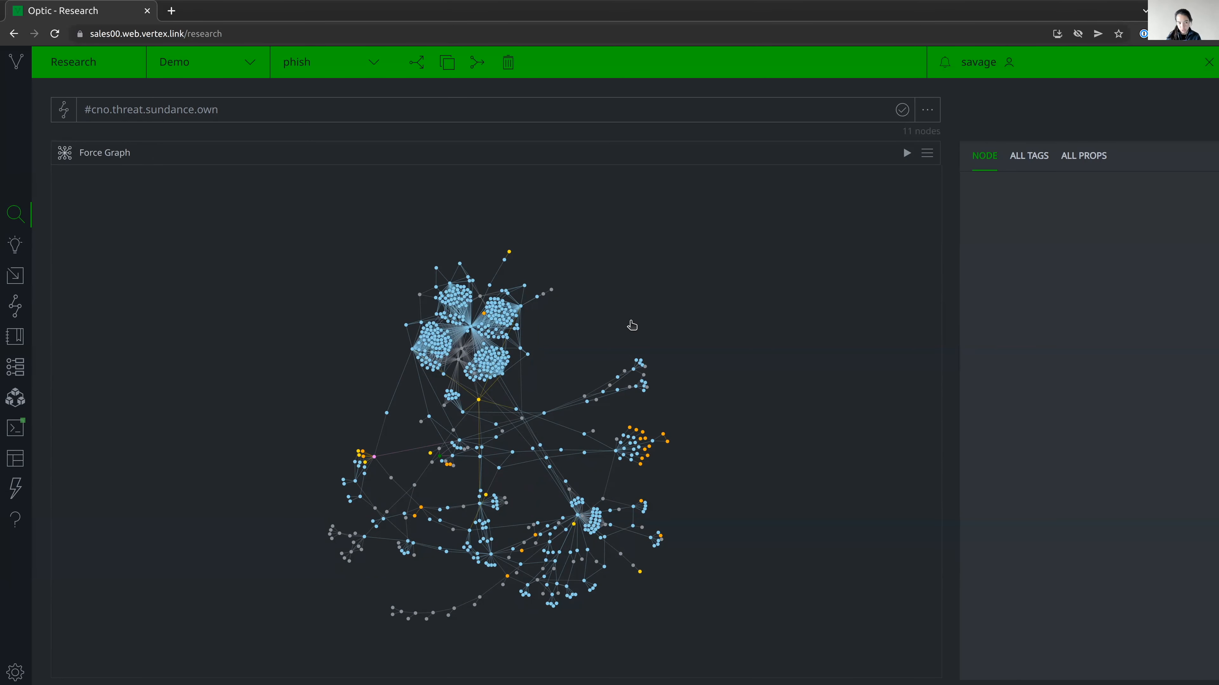
- Inspect an application/msword file:bytes node in the force graph and review the actions available for it
left_click(634, 372)
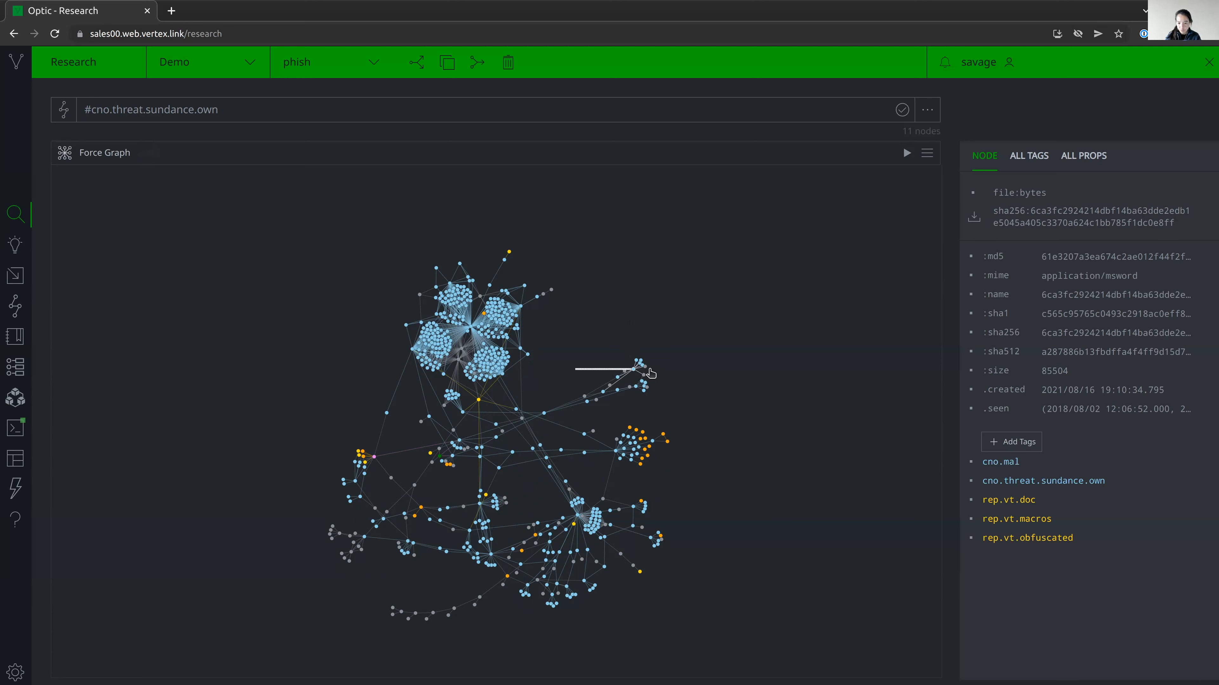
right_click(635, 374)
mouse_move(665, 401)
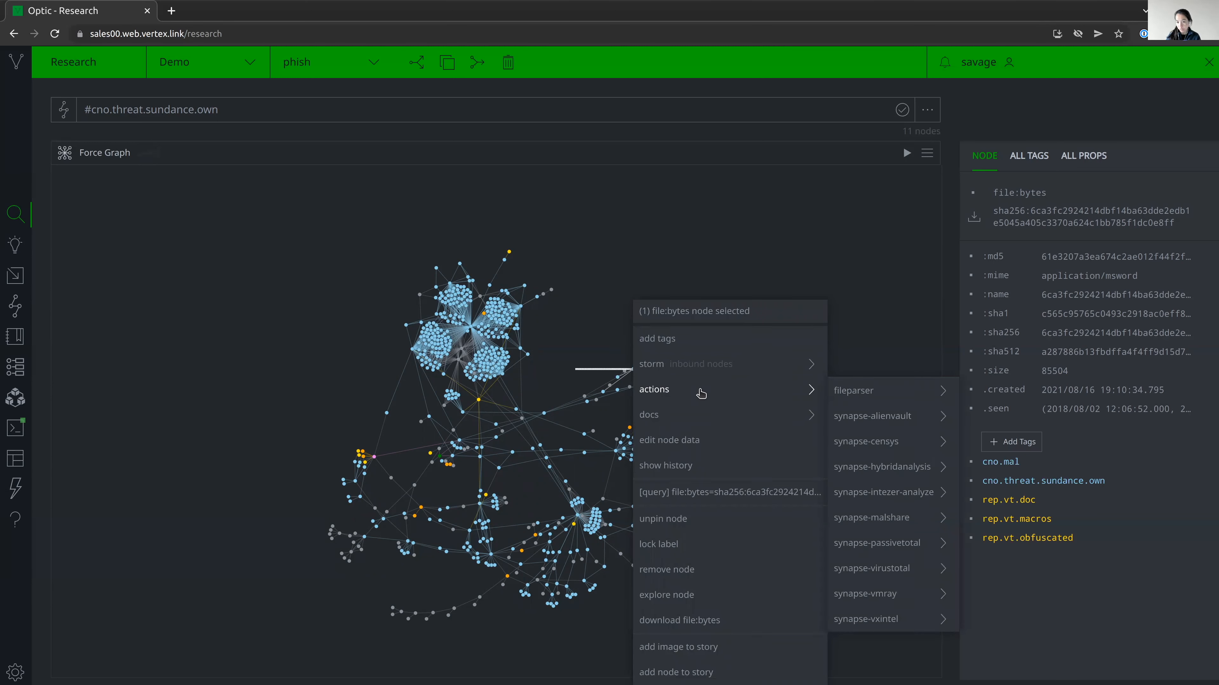
left_click(601, 333)
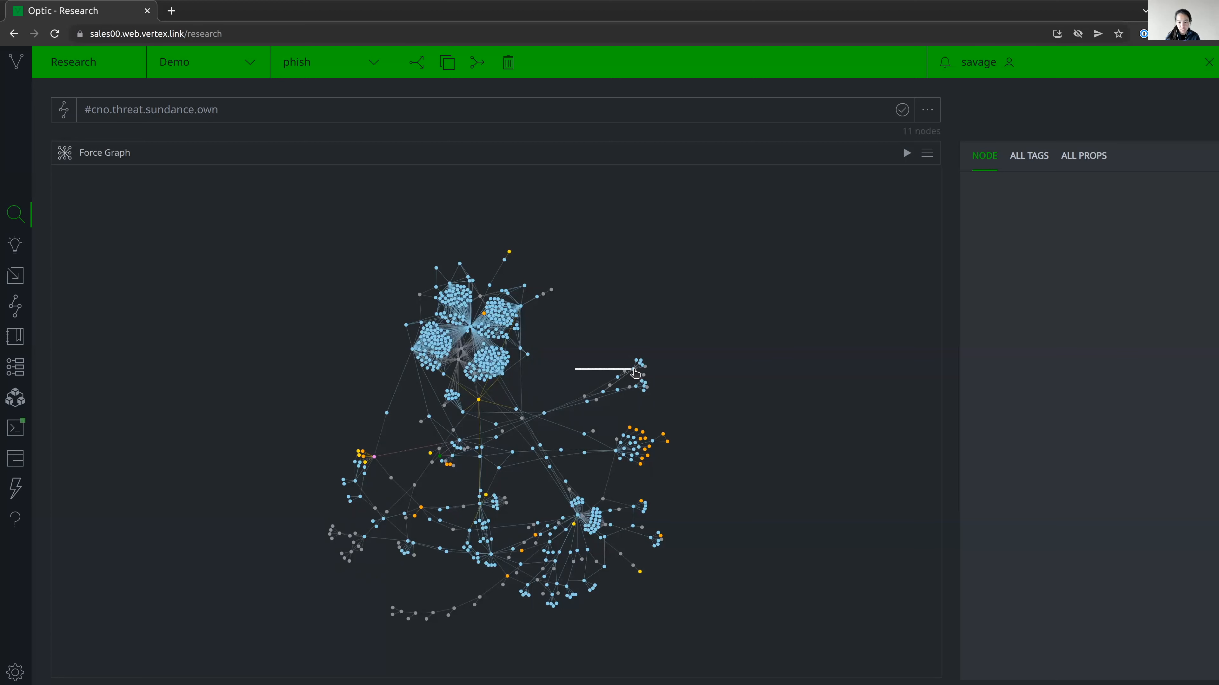
- Expand the Word file node's connections in the force graph and undo the expansion
double_click(634, 370)
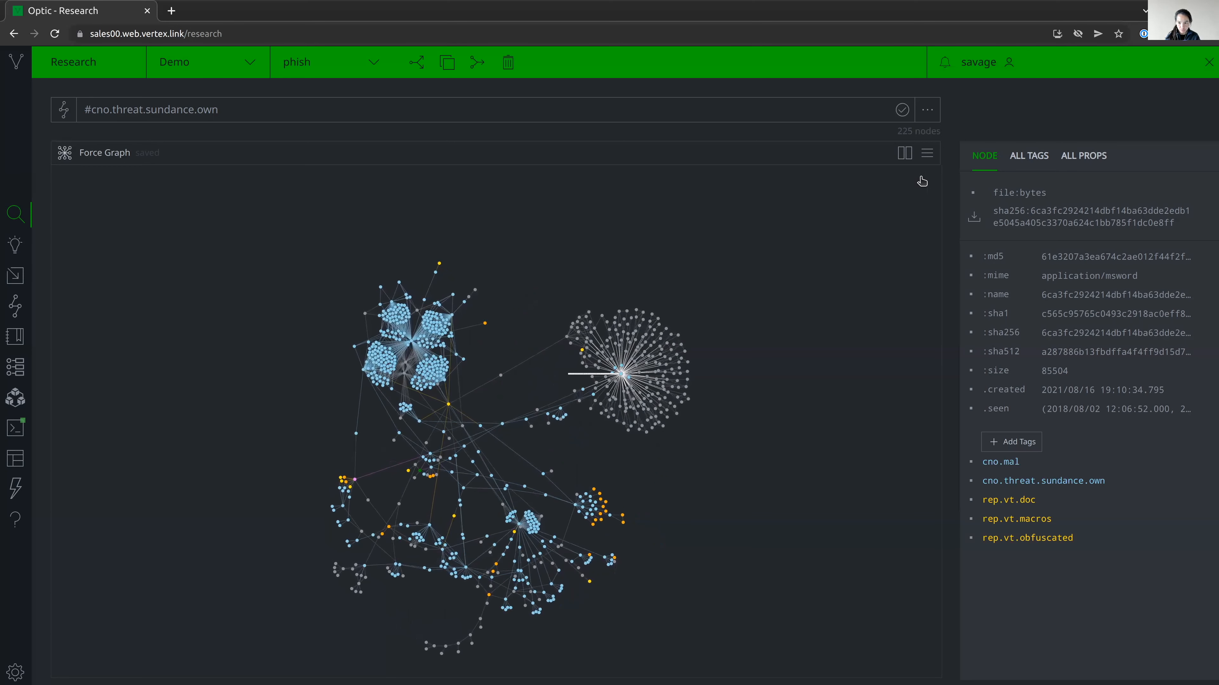
left_click(928, 154)
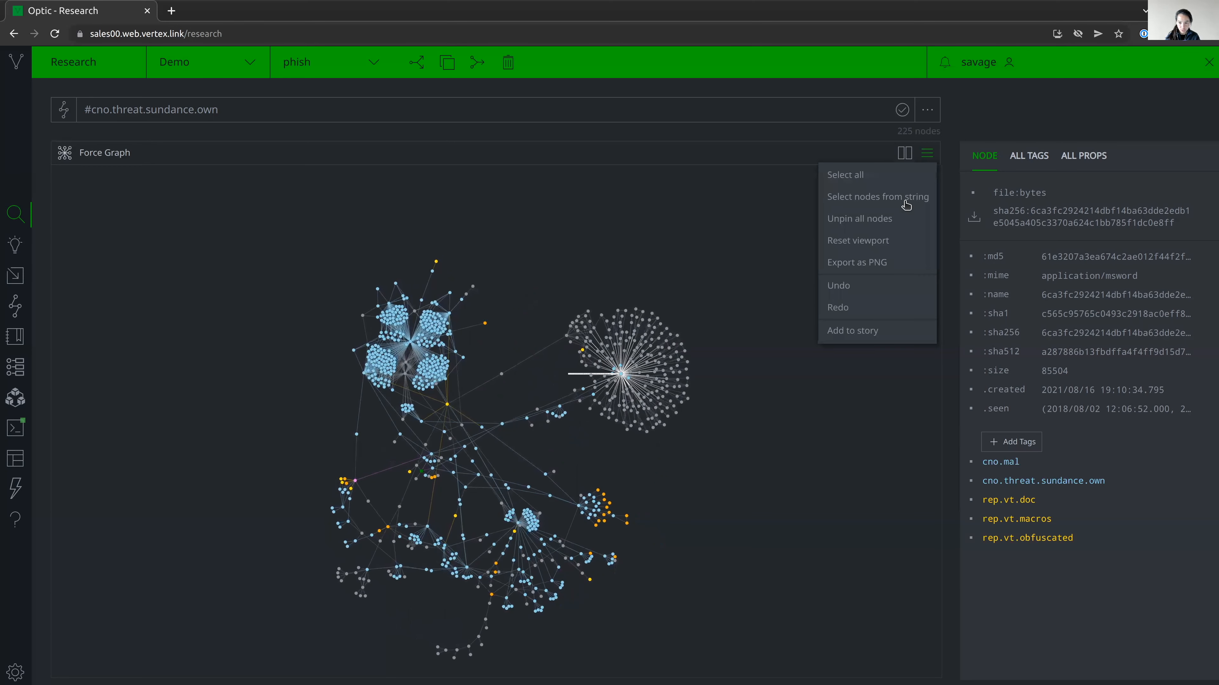
left_click(838, 288)
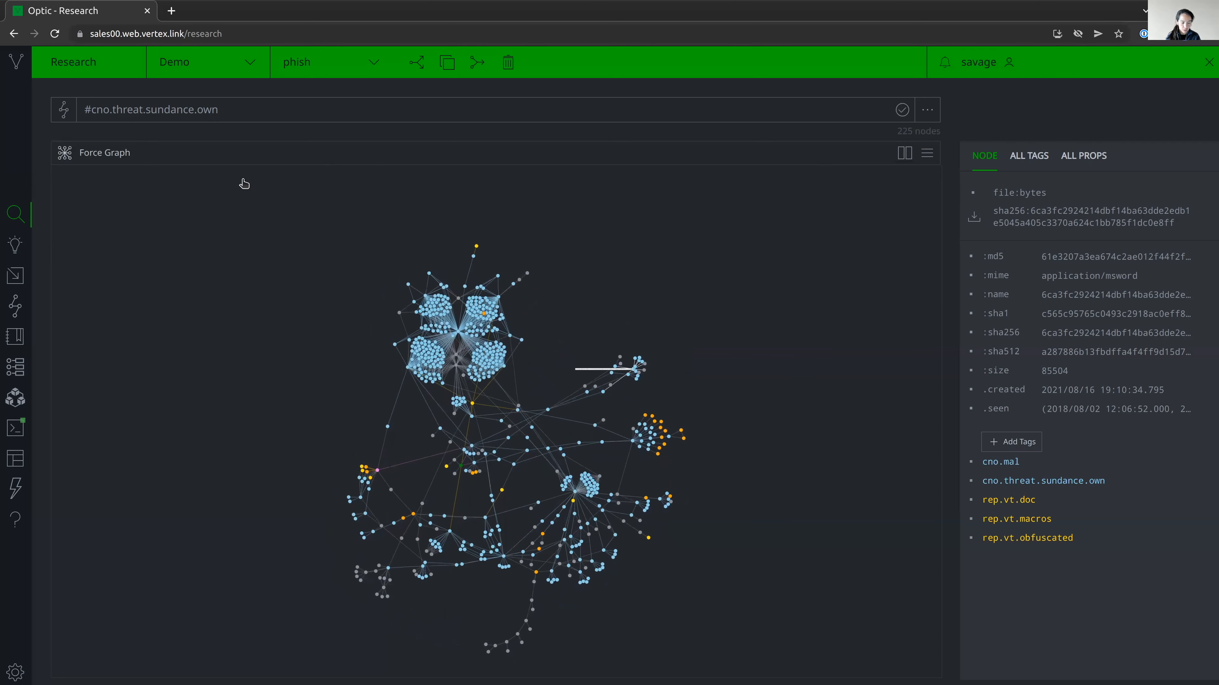
- Show Statistics for the query file:bytes#rep.feye.apt1 +:mime:pe:compiled and examine the compile times by day of the week
left_click(132, 153)
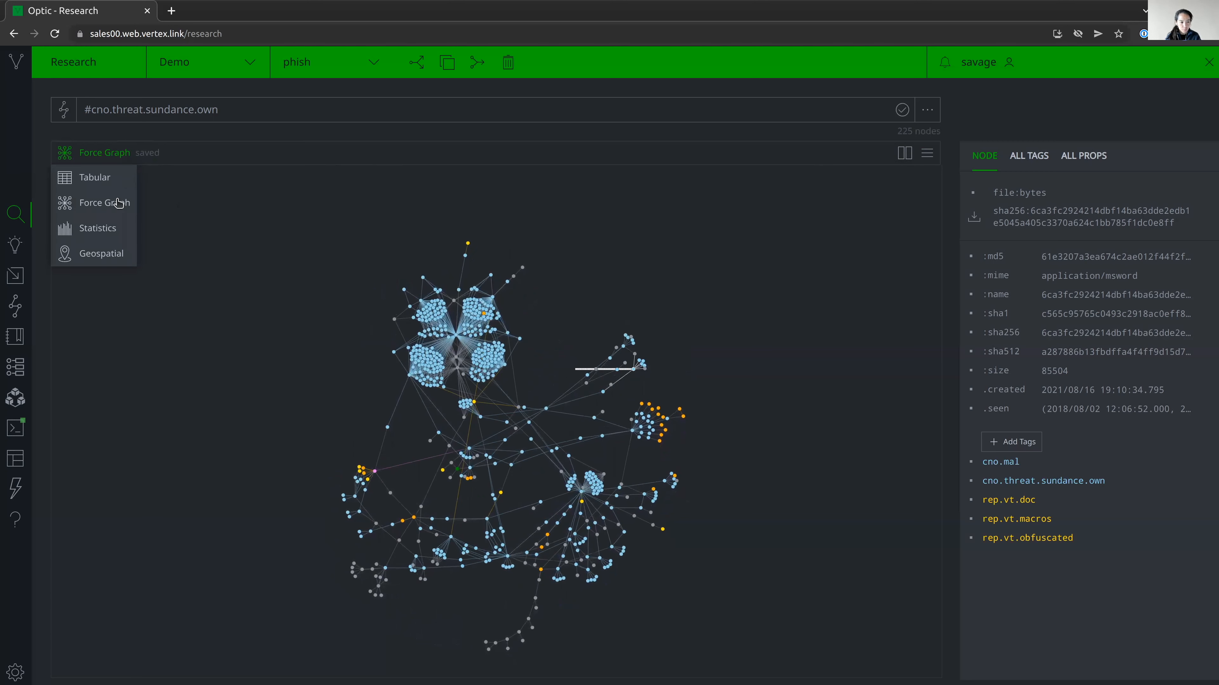
left_click(110, 229)
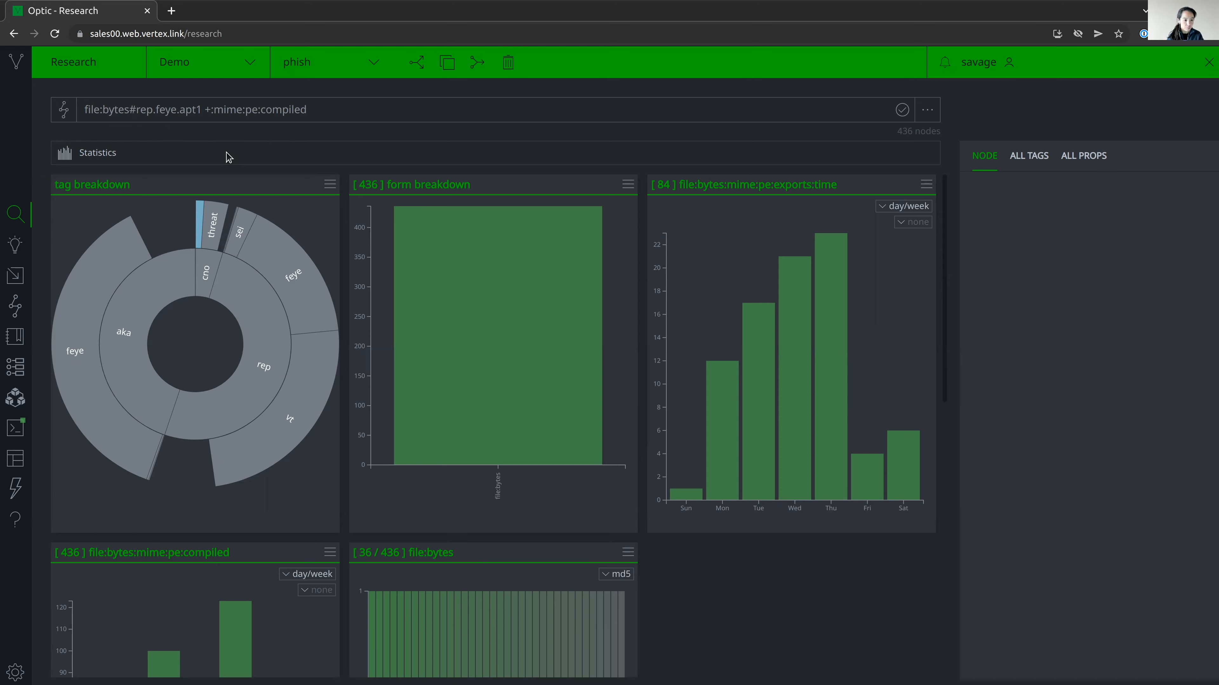
scroll(226, 231, "down", 5)
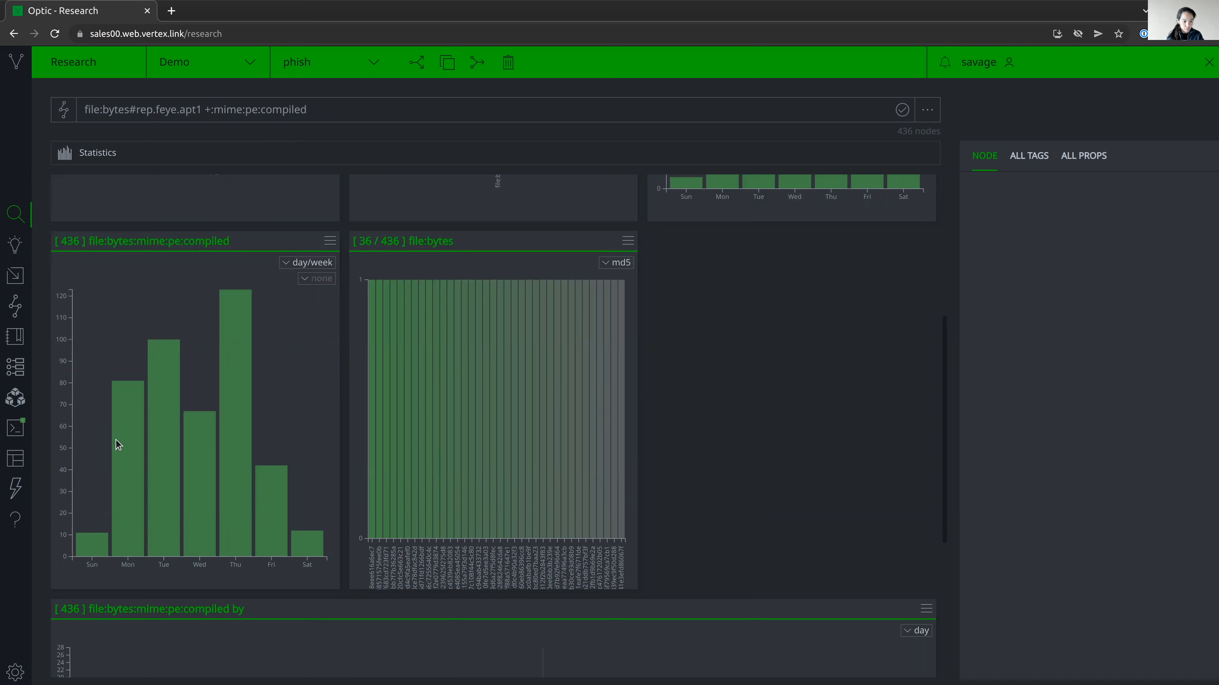
mouse_move(122, 440)
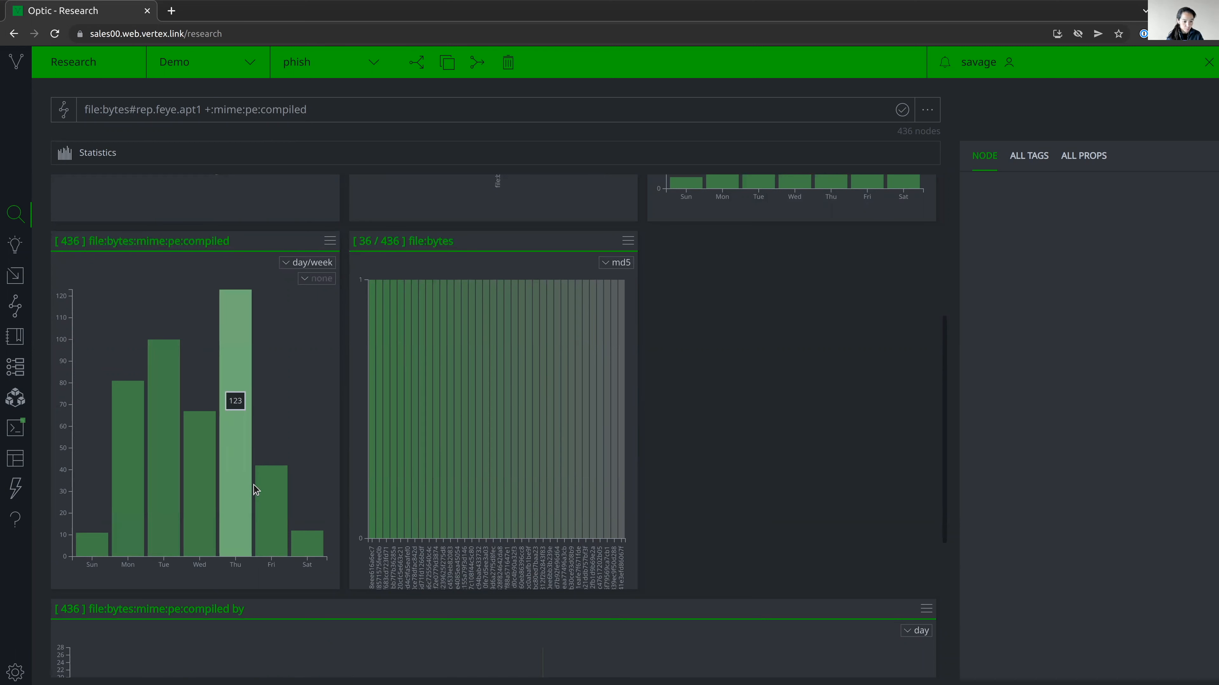
mouse_move(272, 494)
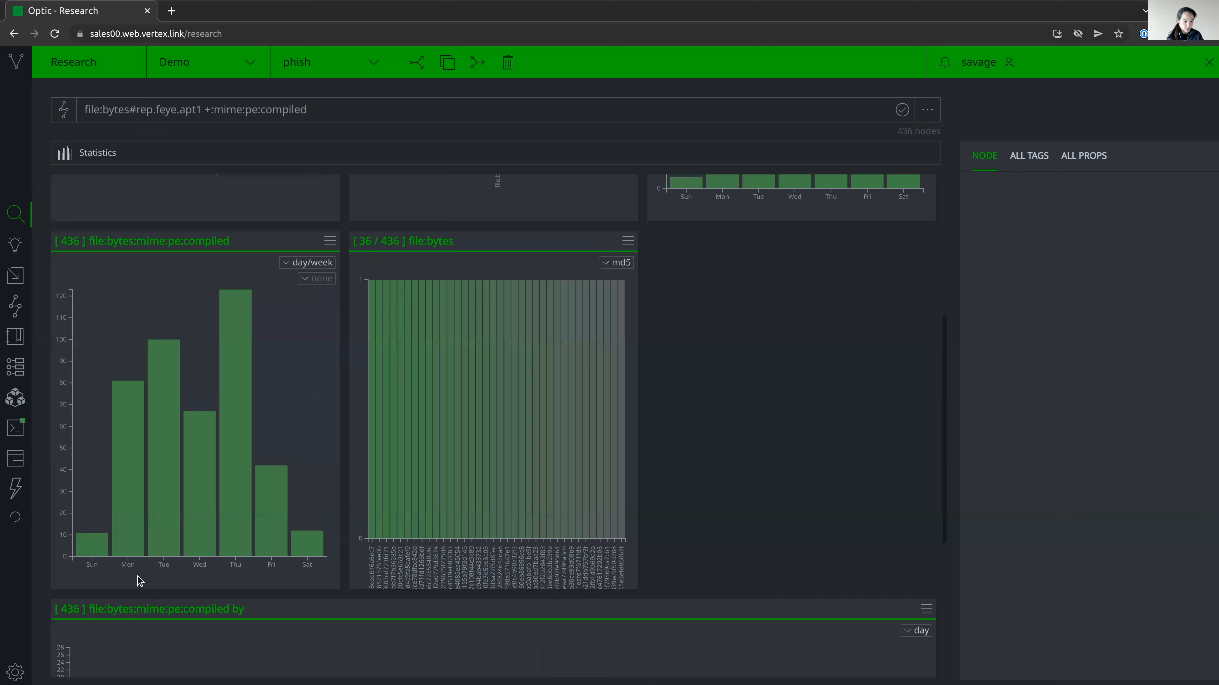
mouse_move(106, 555)
- Group the file:bytes:mime:pe:compiled timeline chart by month
scroll(119, 591, "down", 4)
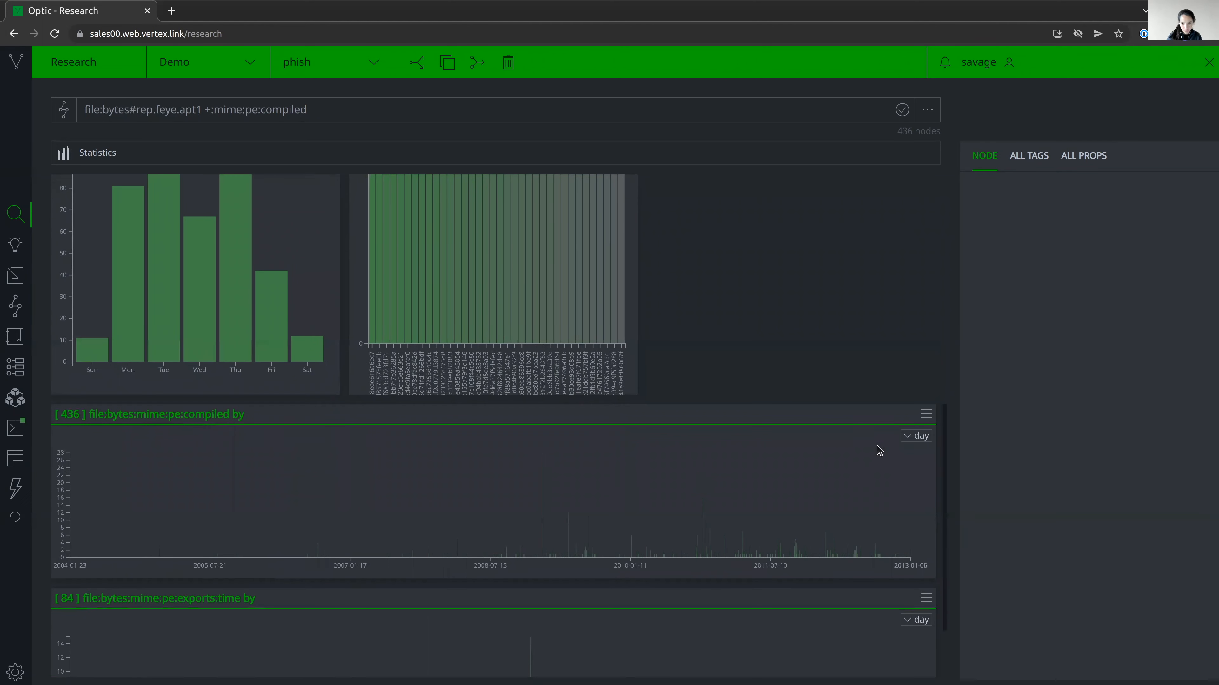
left_click(915, 444)
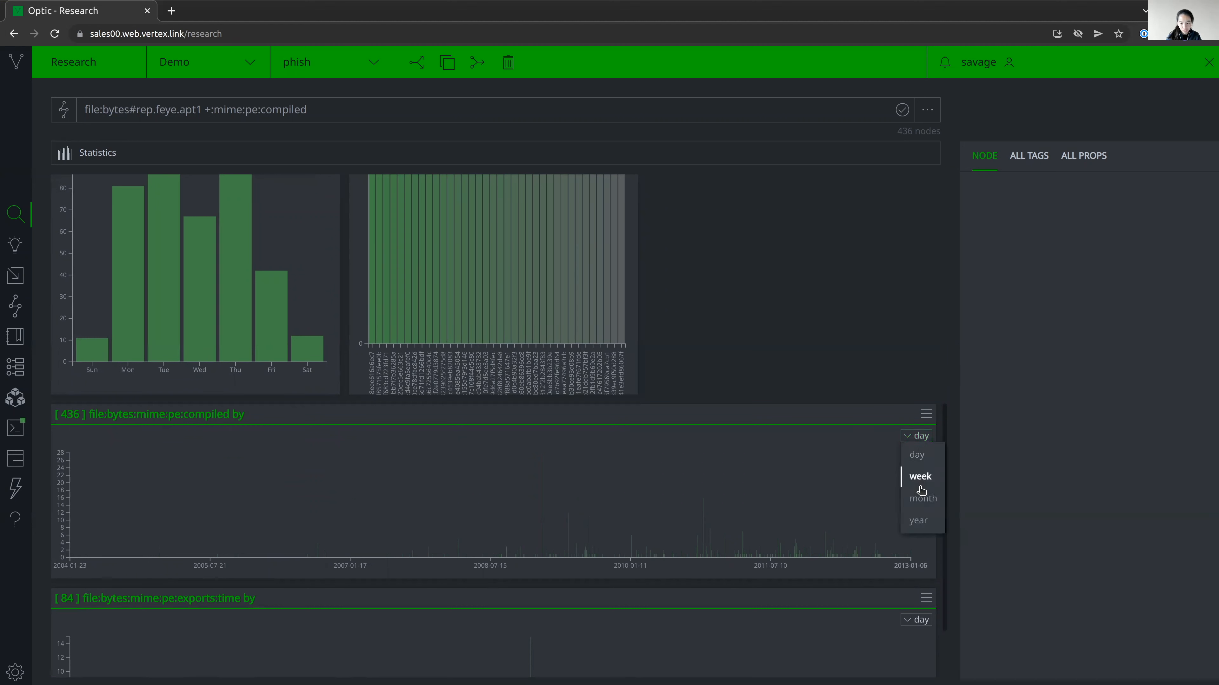
left_click(921, 497)
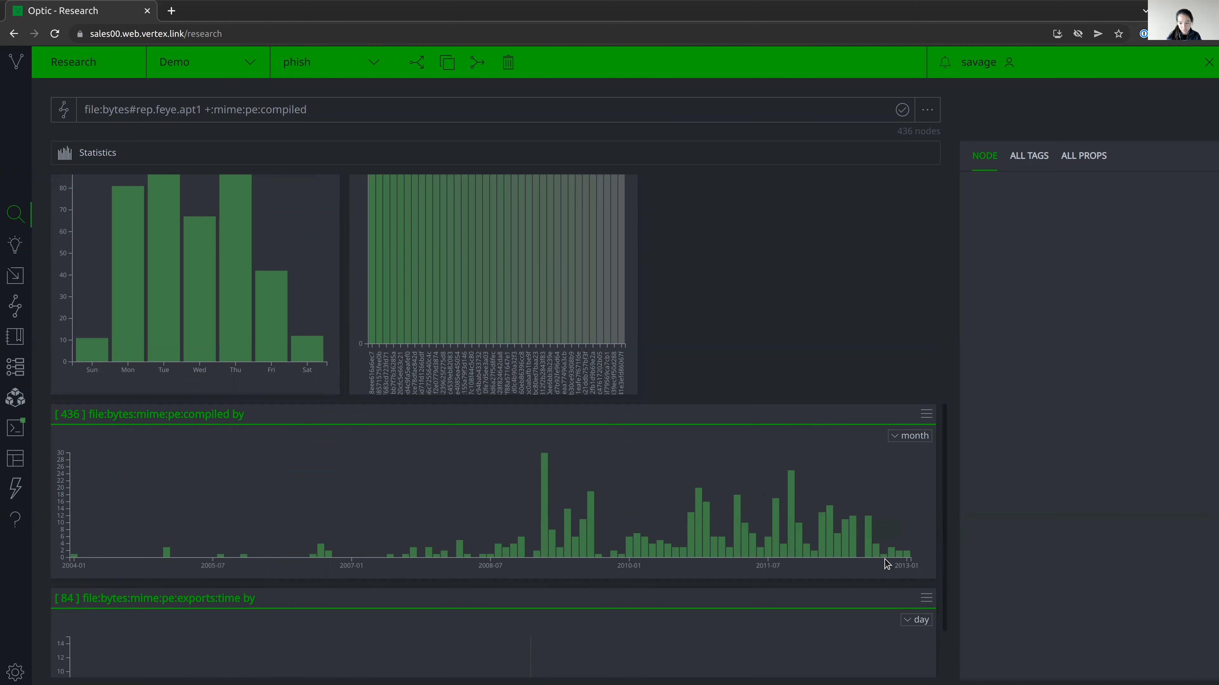
left_click(905, 554)
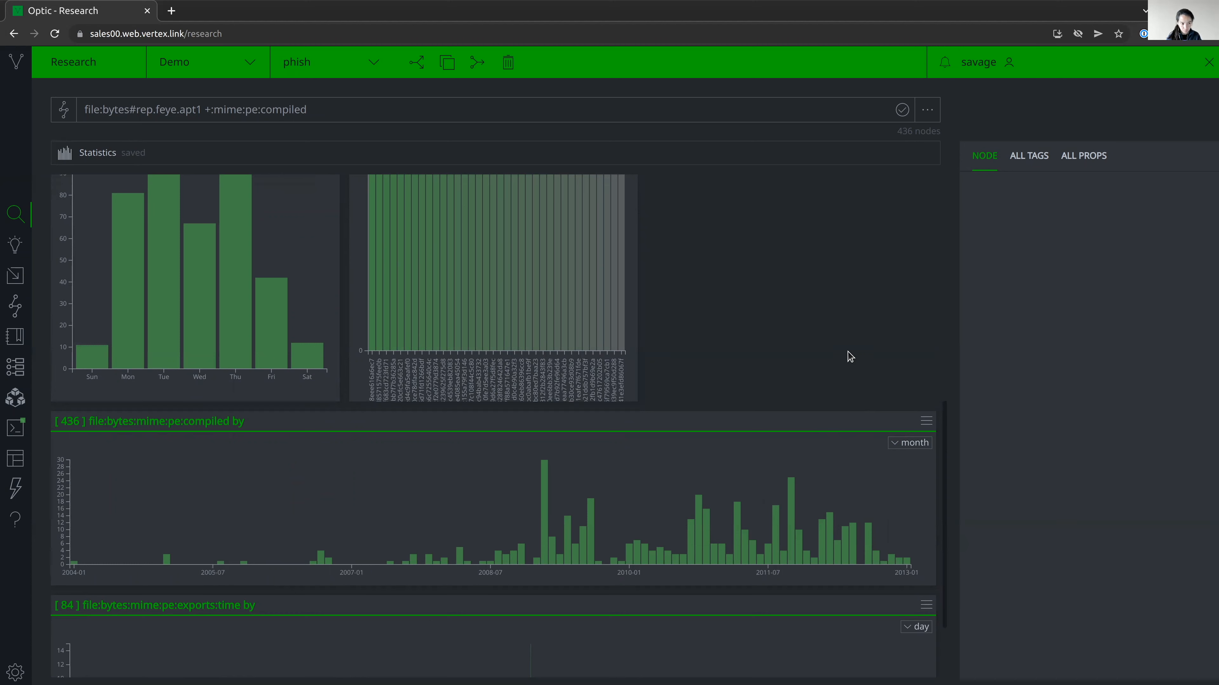
- Switch to the Geospatial display and run the query inet:ipv4#cno.infra.anon.tor.exit | limit 100
left_click(96, 154)
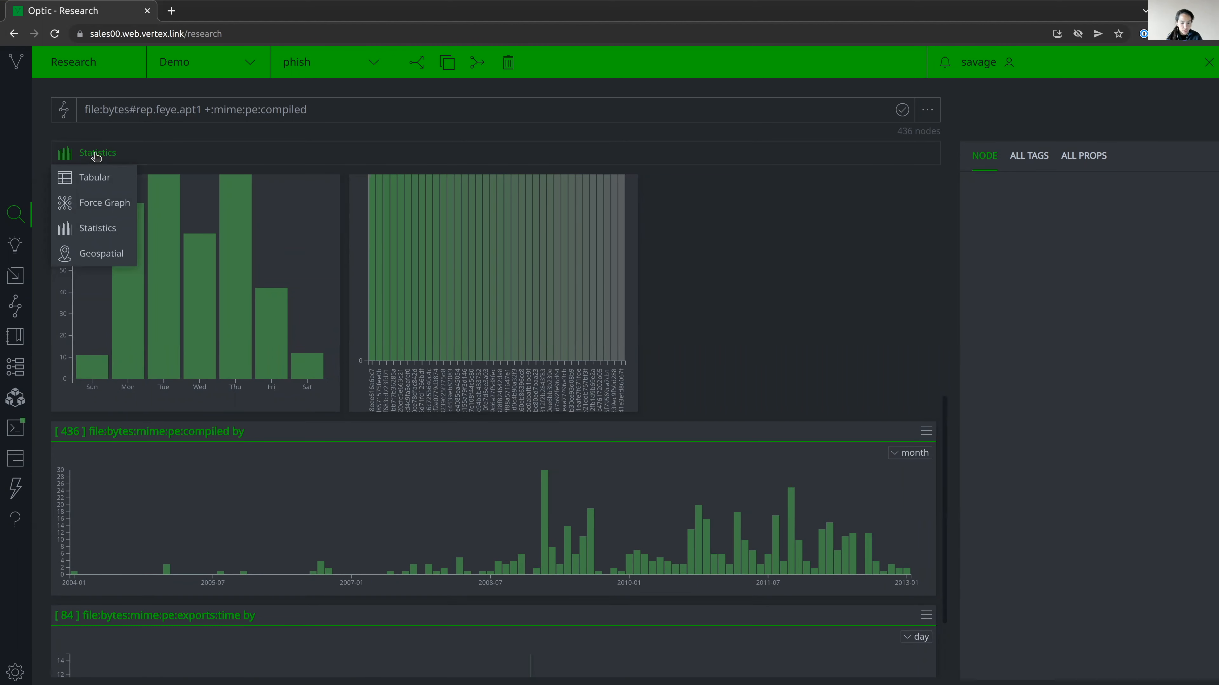
left_click(95, 256)
double_click(123, 108)
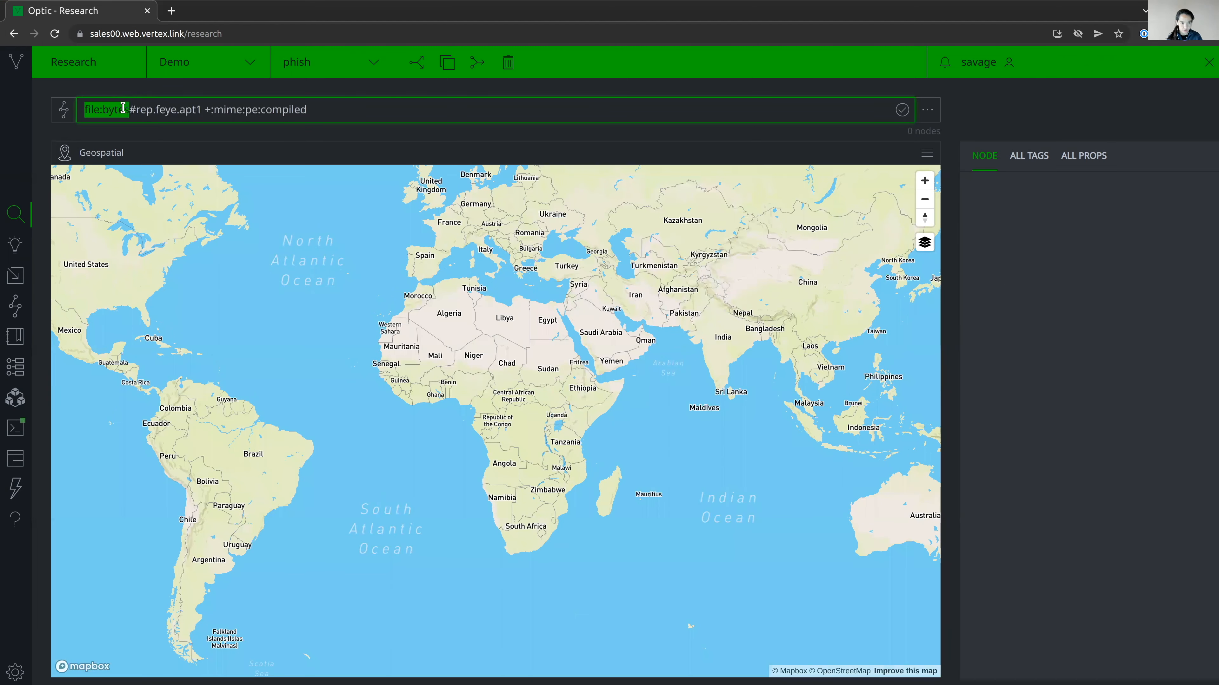
left_click(123, 109)
type("inet:ipv4#cno.infra.anon.tor.exit | limit 100")
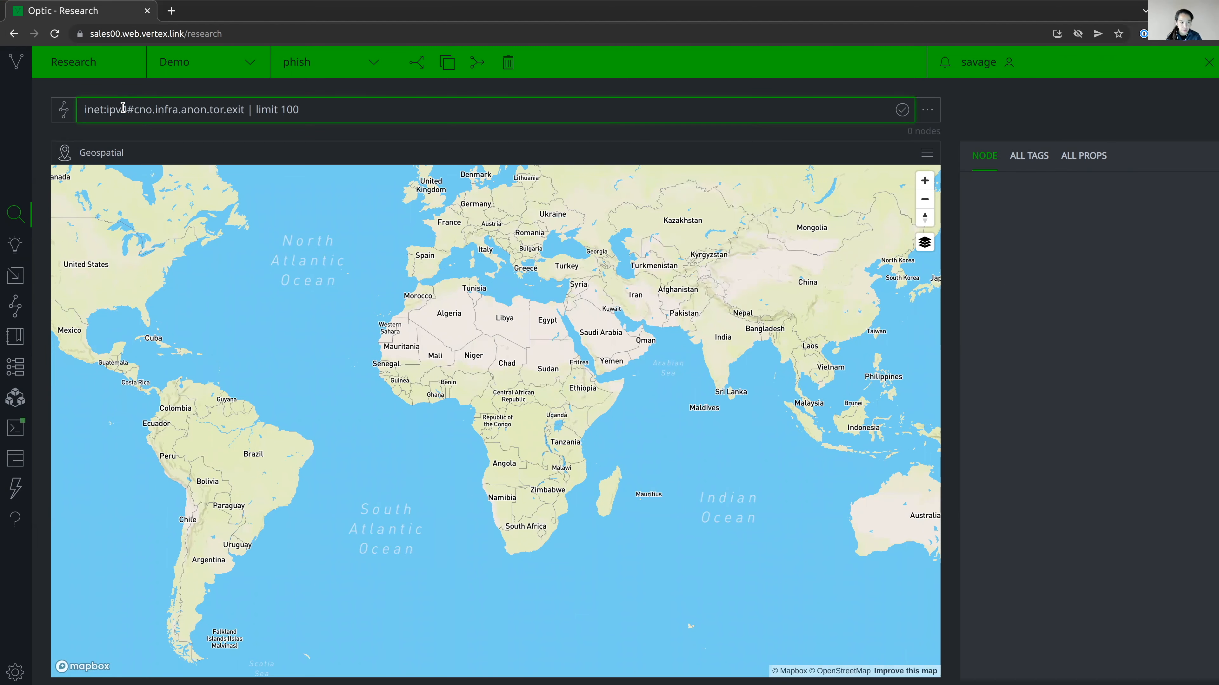
key("Return")
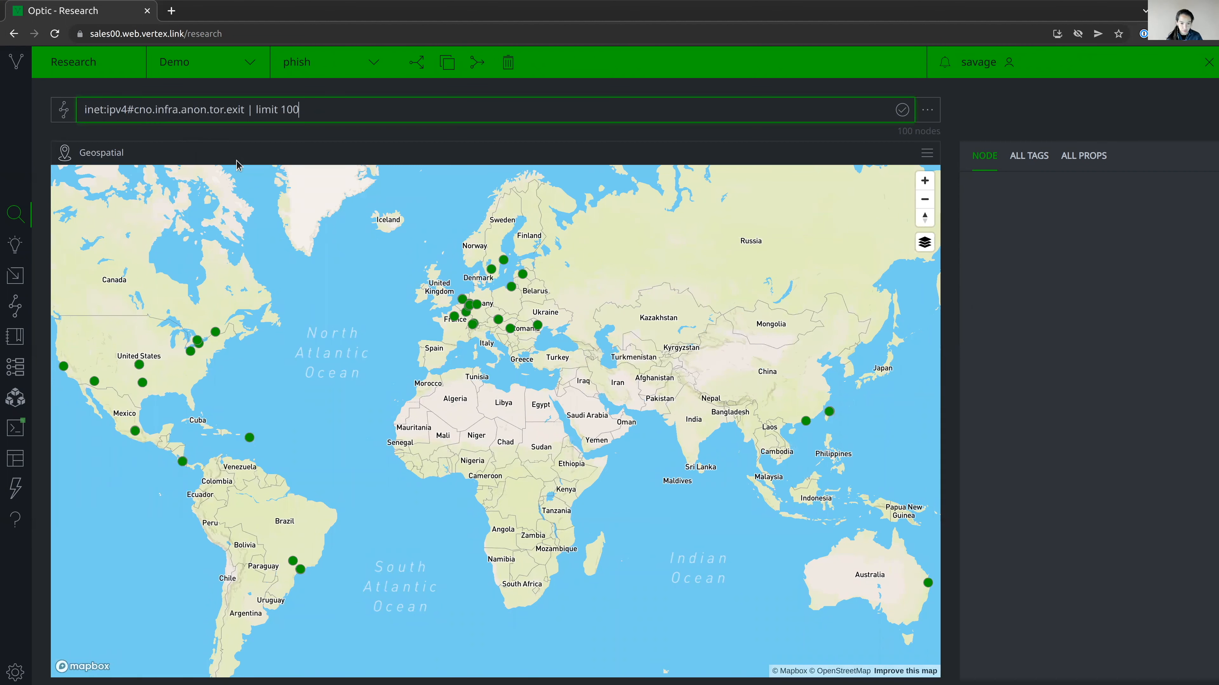
- Inspect the Tor exit IPv4 node plotted near Romania and change the map style to Satellite
left_click(514, 329)
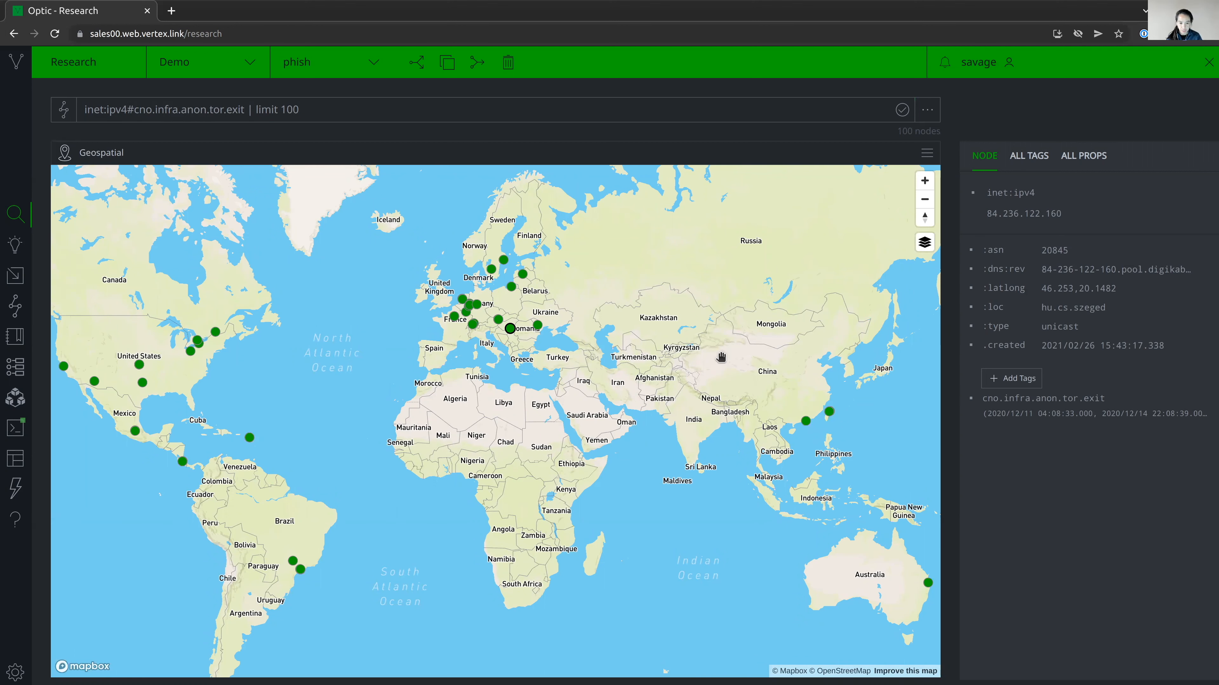
scroll(512, 331, "up", 1)
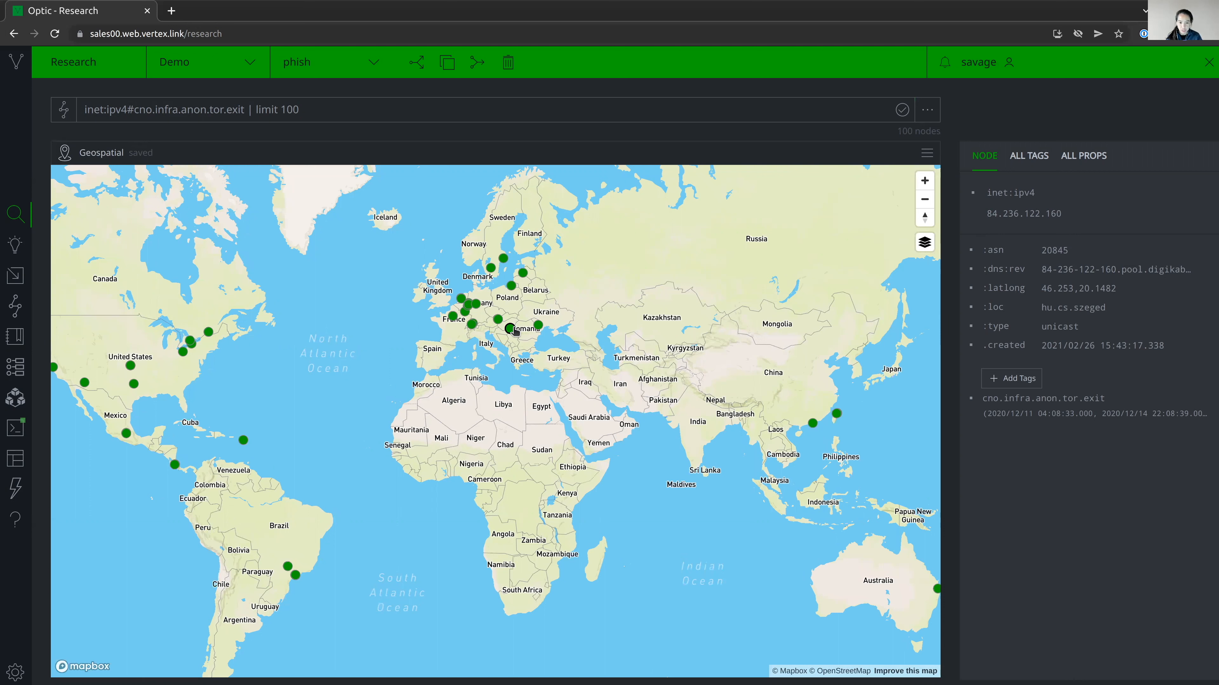
scroll(512, 331, "up", 1)
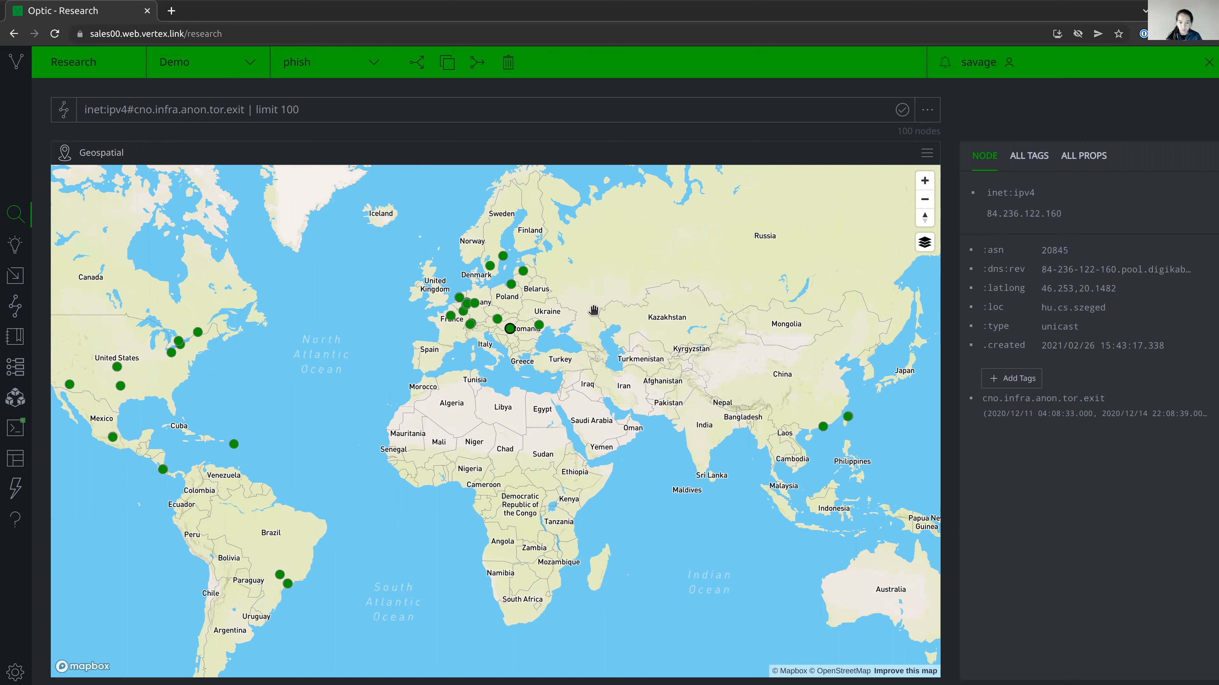
left_click(926, 243)
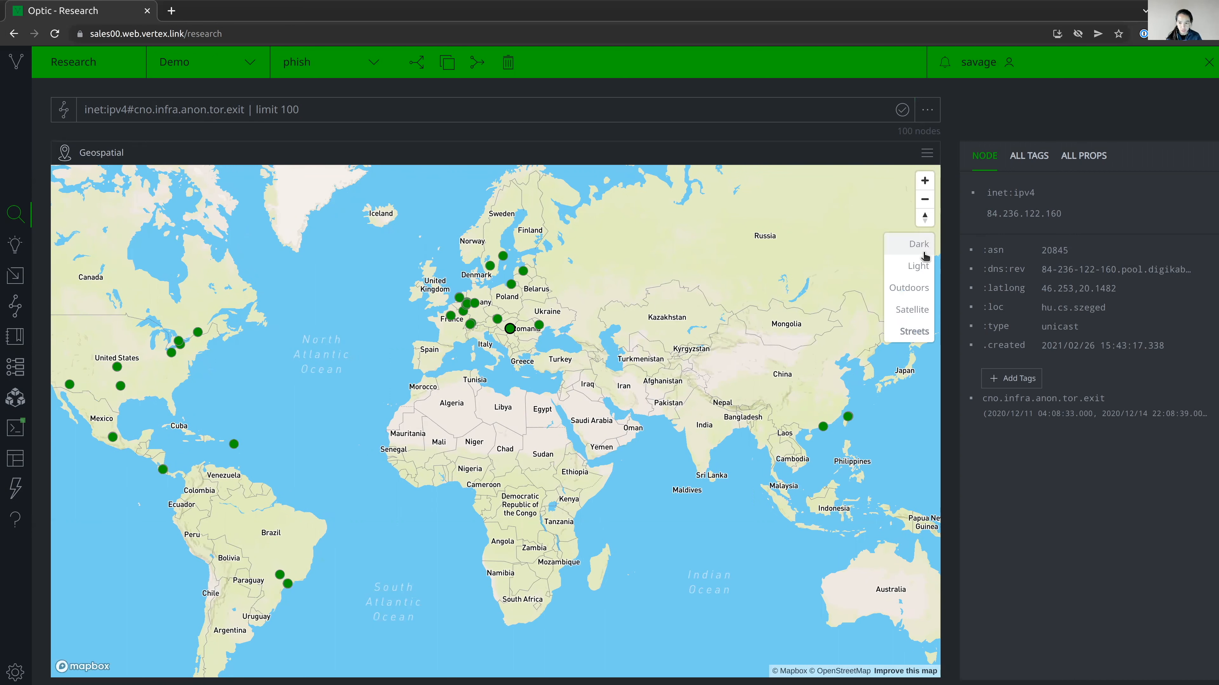
left_click(910, 308)
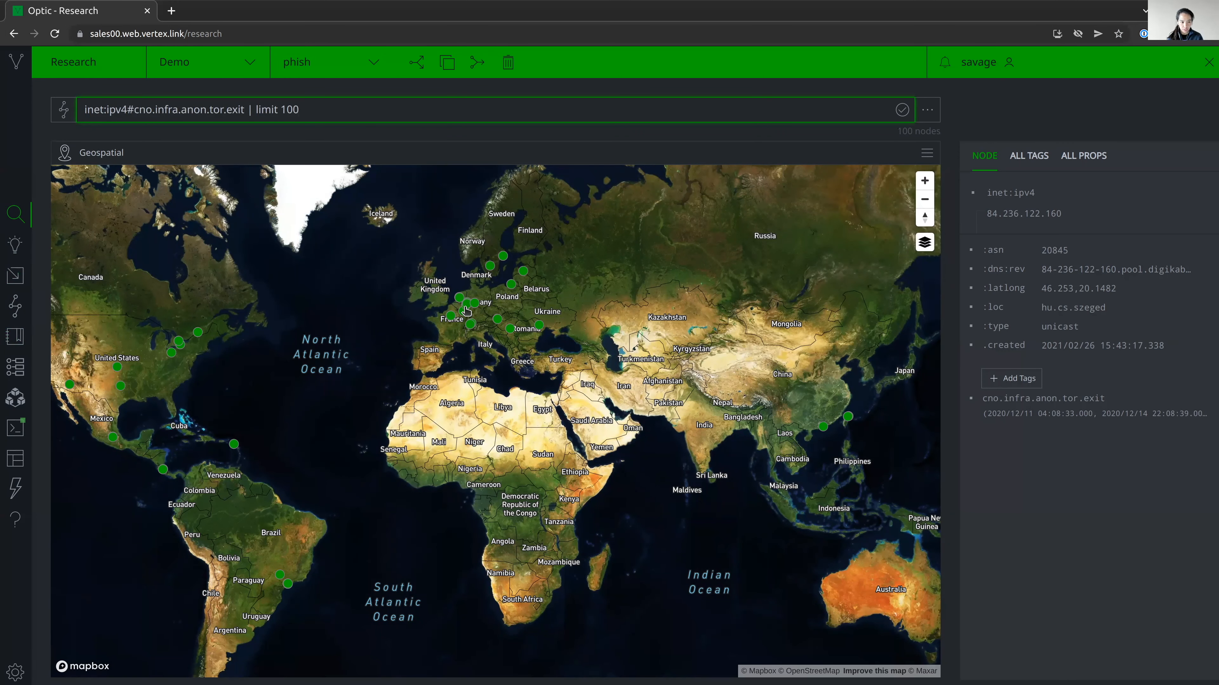
- Open the story "Spear Phishing Emails used to Target Eastern European Banks" in Stories and review its opening sections
left_click(928, 158)
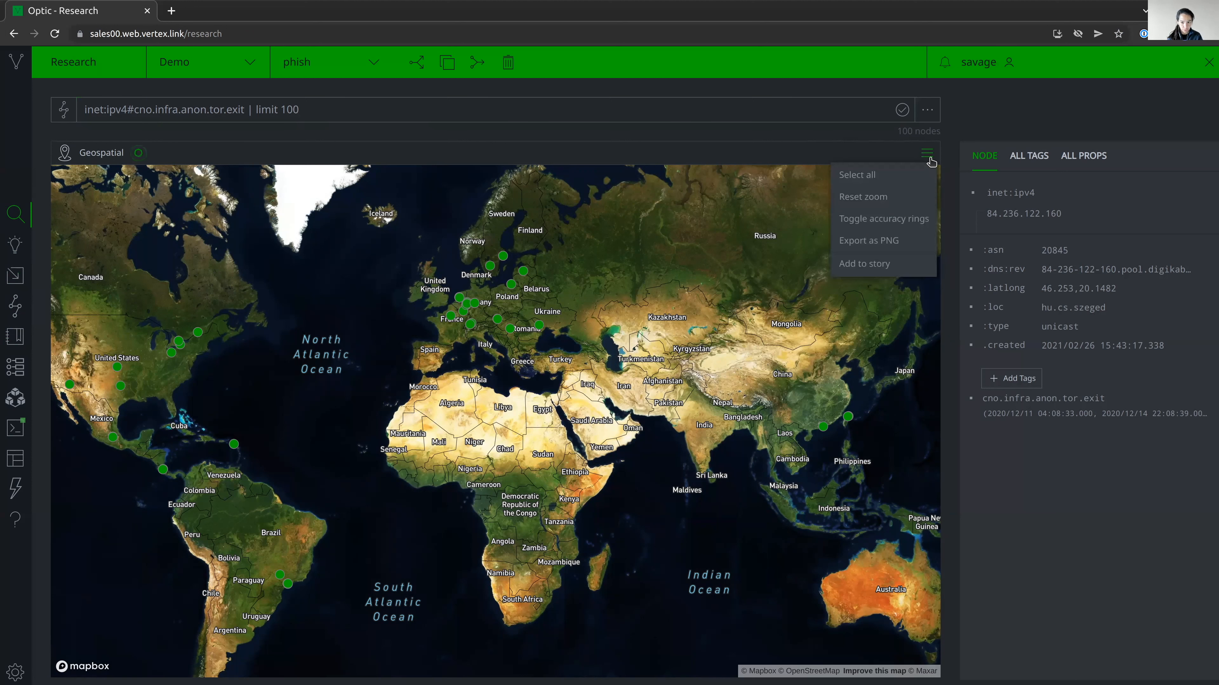
left_click(897, 262)
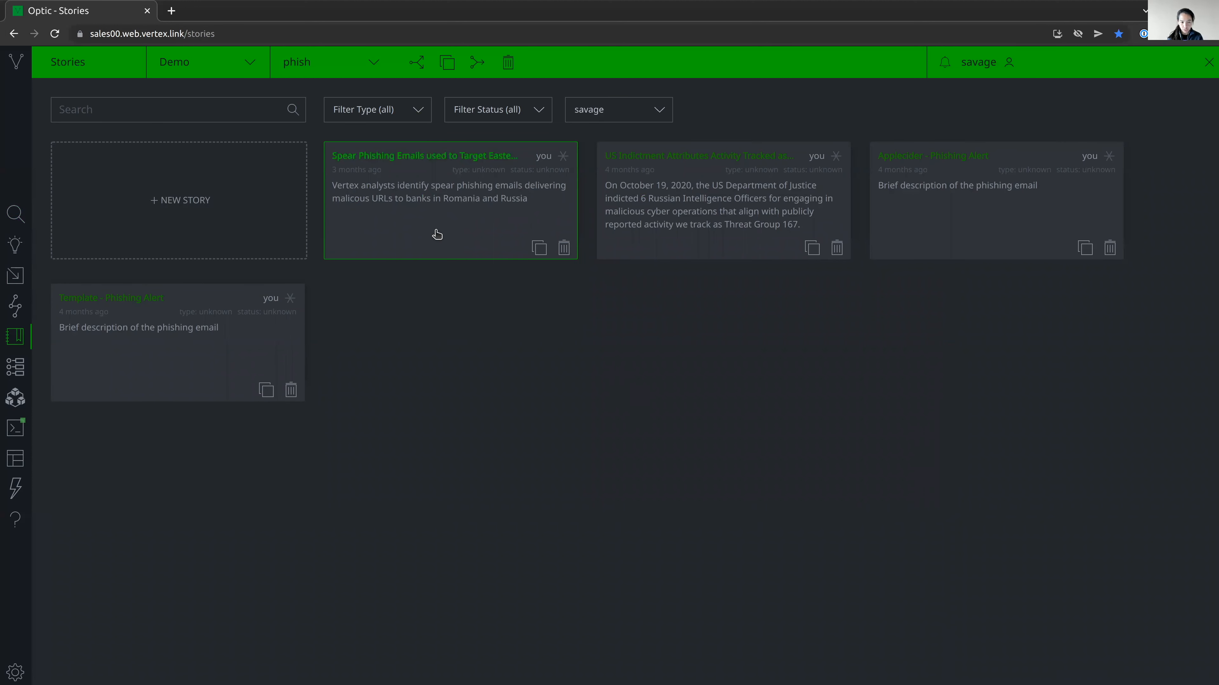
left_click(437, 205)
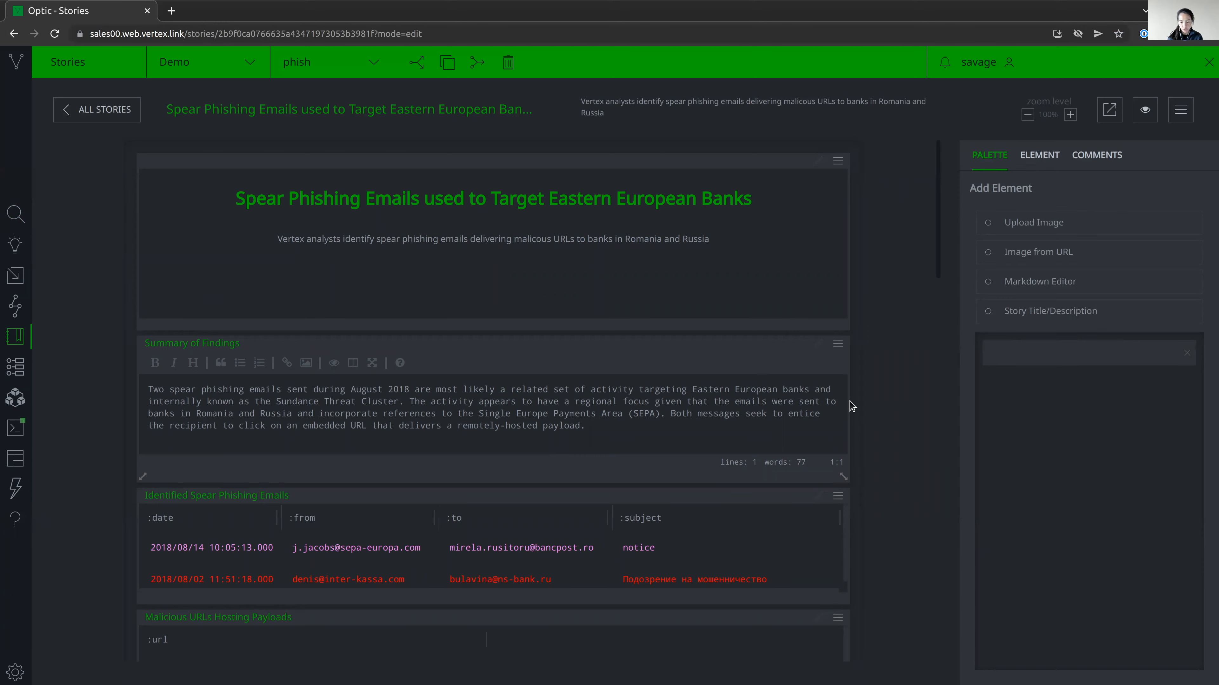
scroll(852, 406, "down", 1)
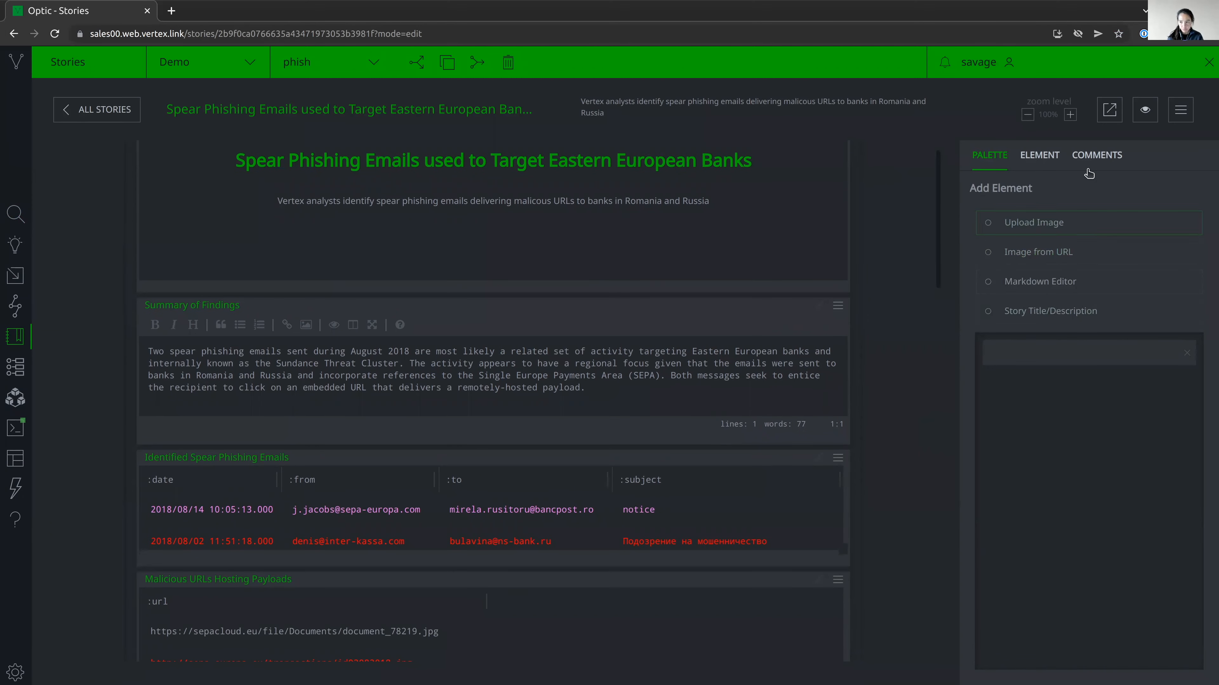
- Examine the node and query refresh options for the story's Identified Spear Phishing Emails table
left_click(1145, 109)
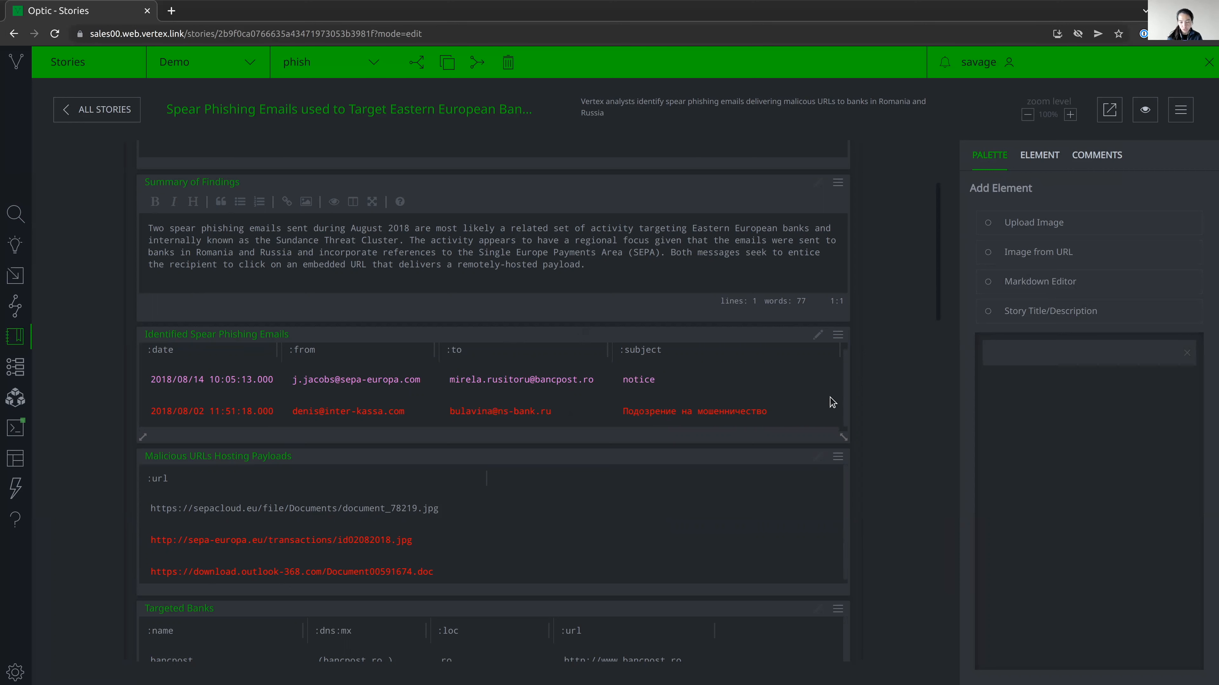
left_click(837, 336)
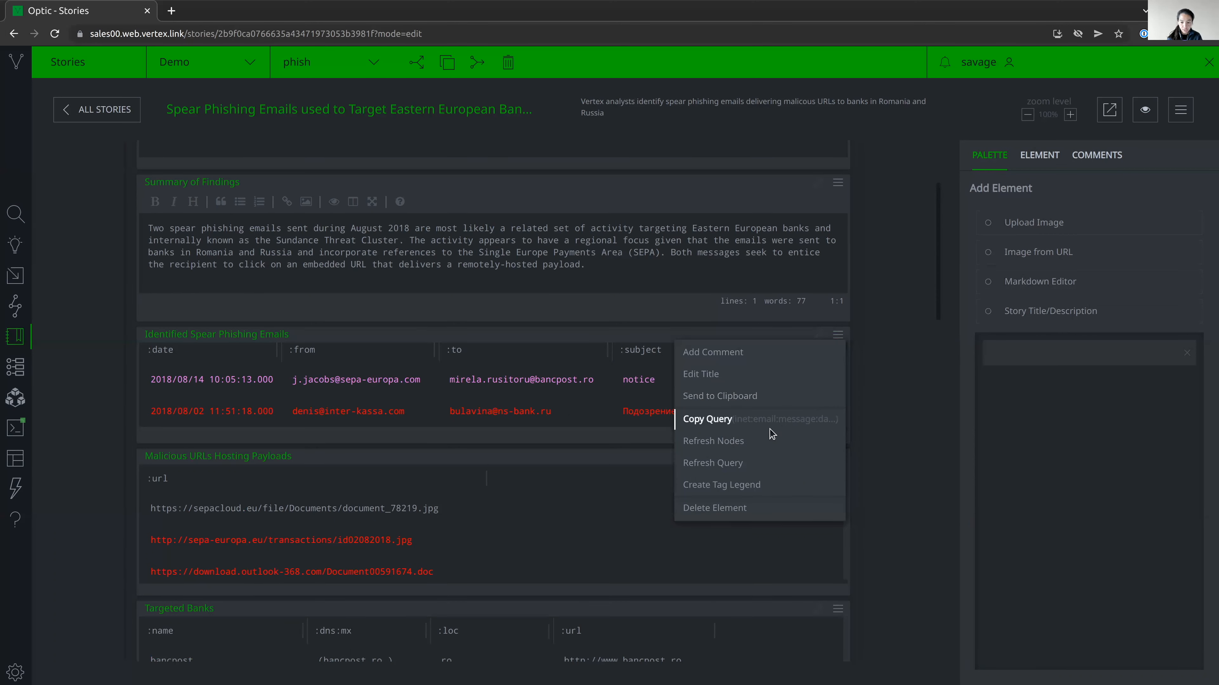
left_click(756, 467)
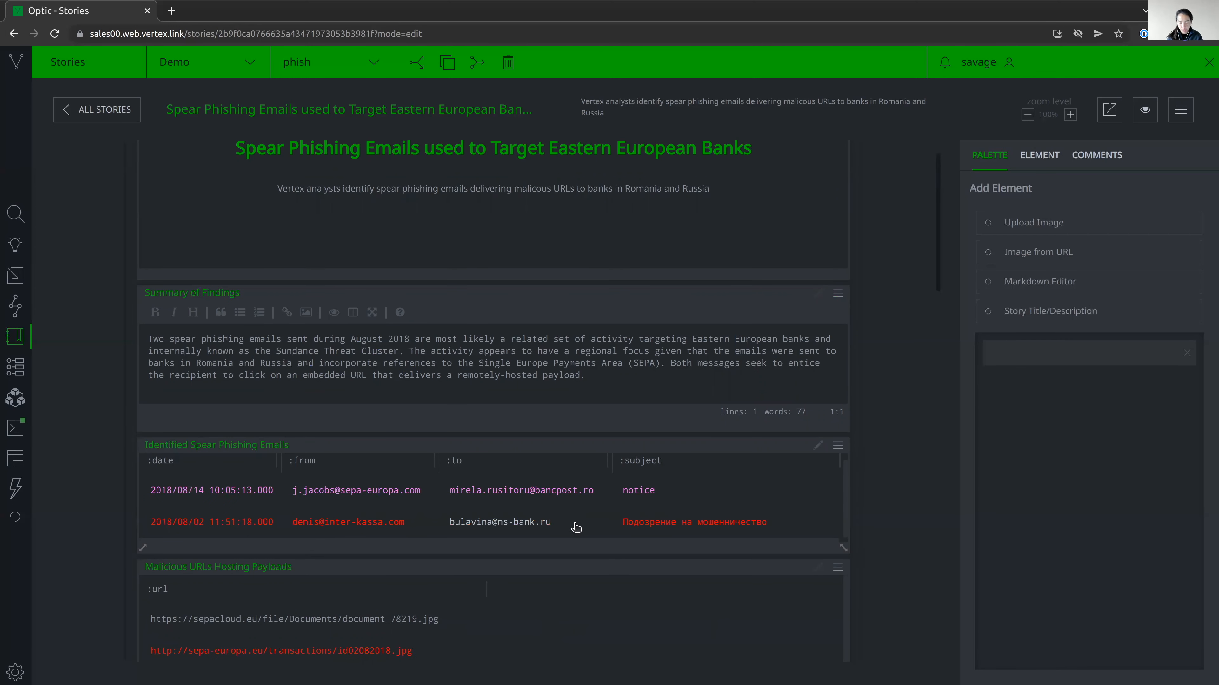
left_click(837, 446)
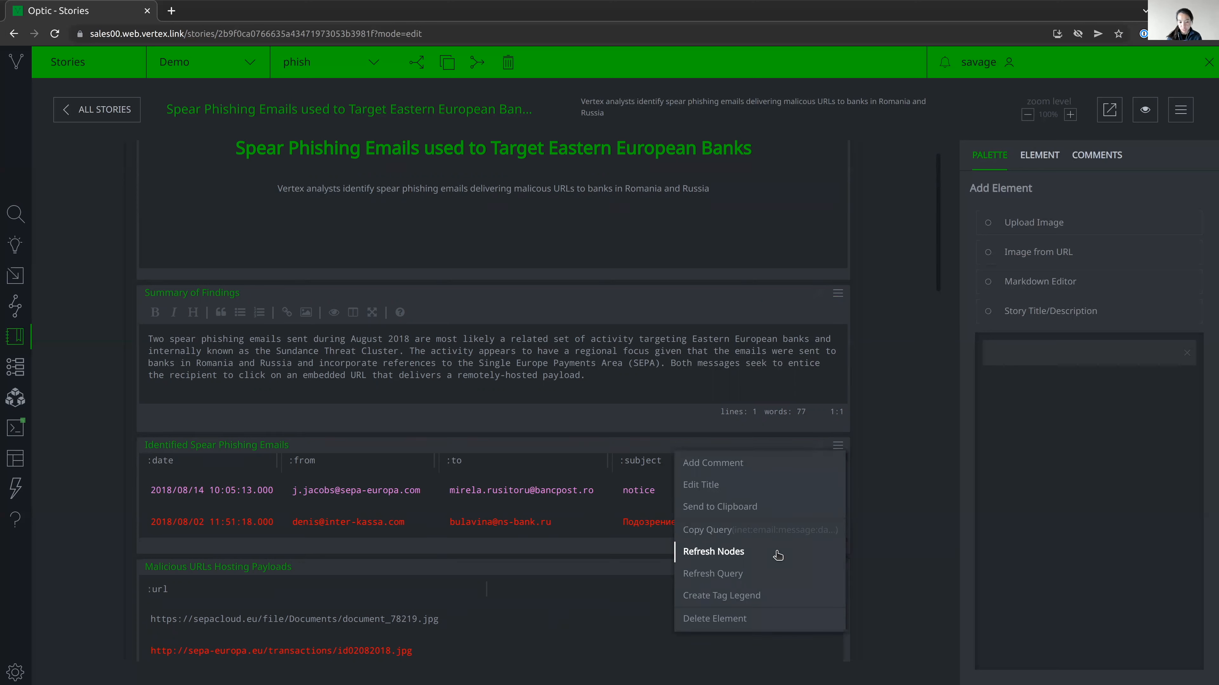
left_click(901, 382)
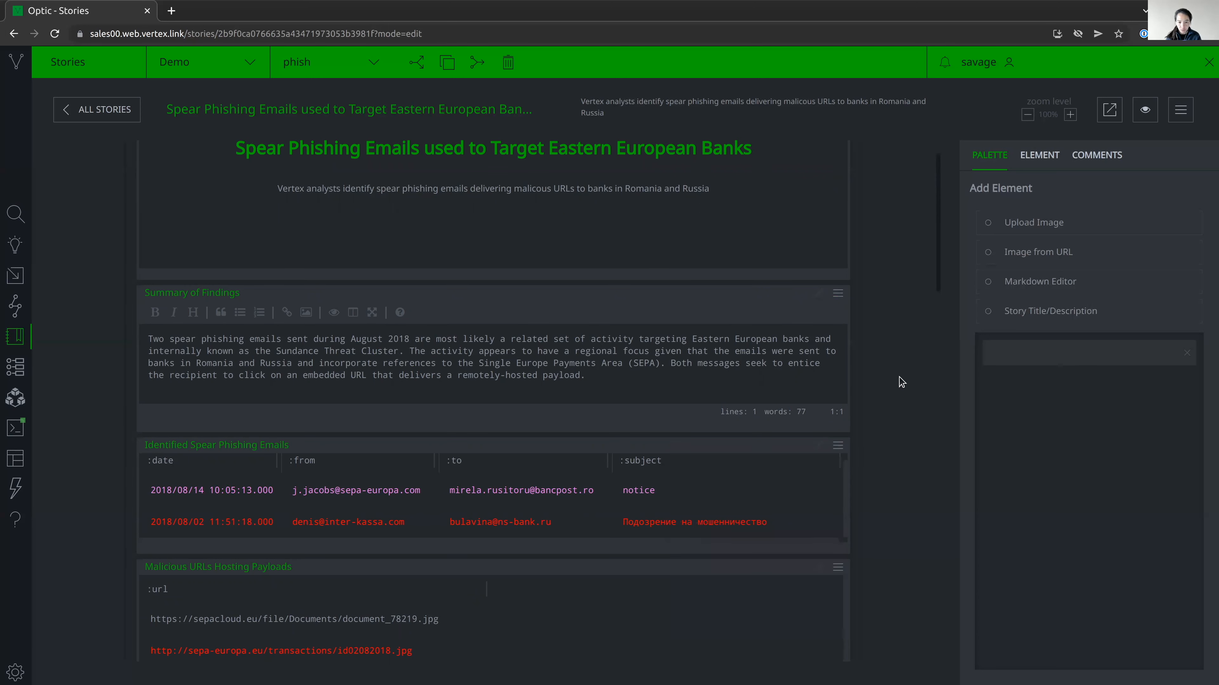
scroll(901, 381, "up", 1)
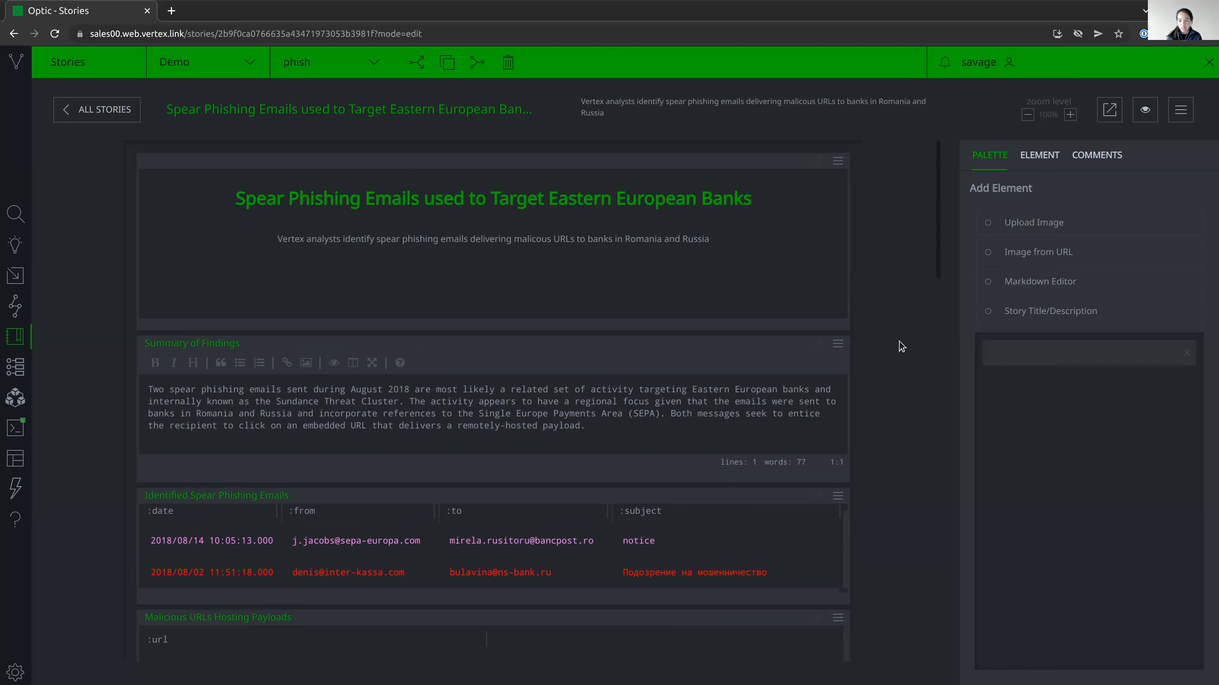
- Show the story's comments and examine the comment and query options of the Identified Spear Phishing Emails table
left_click(1087, 163)
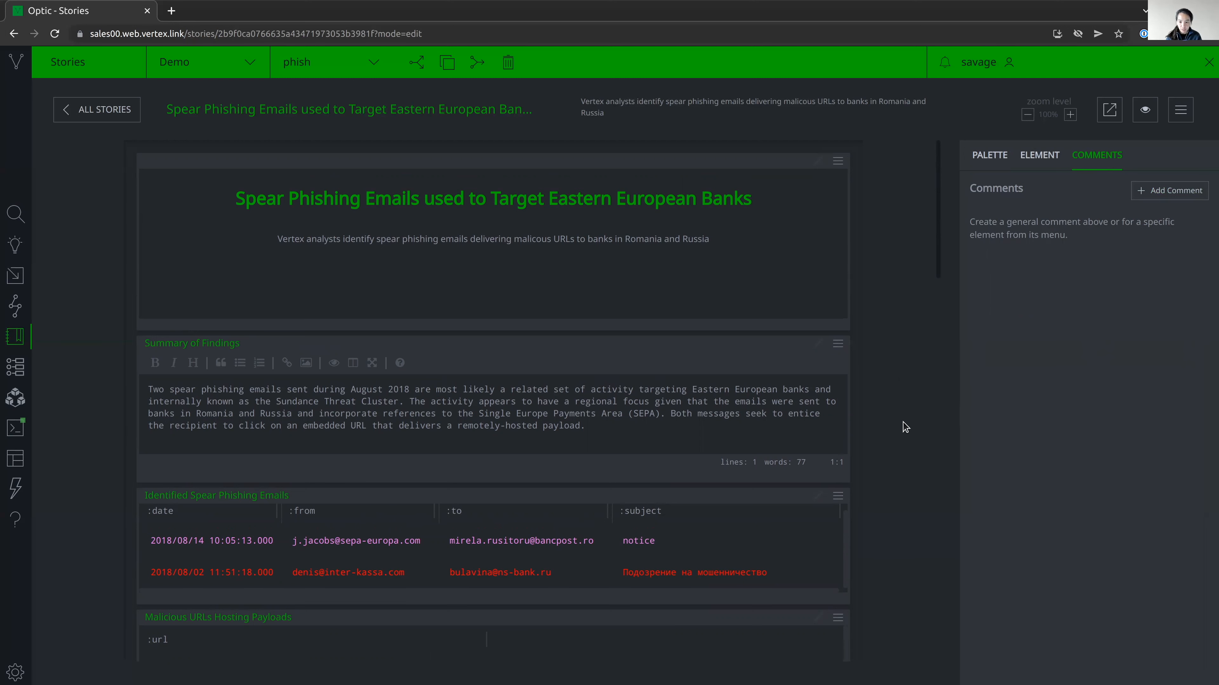
scroll(893, 434, "down", 3)
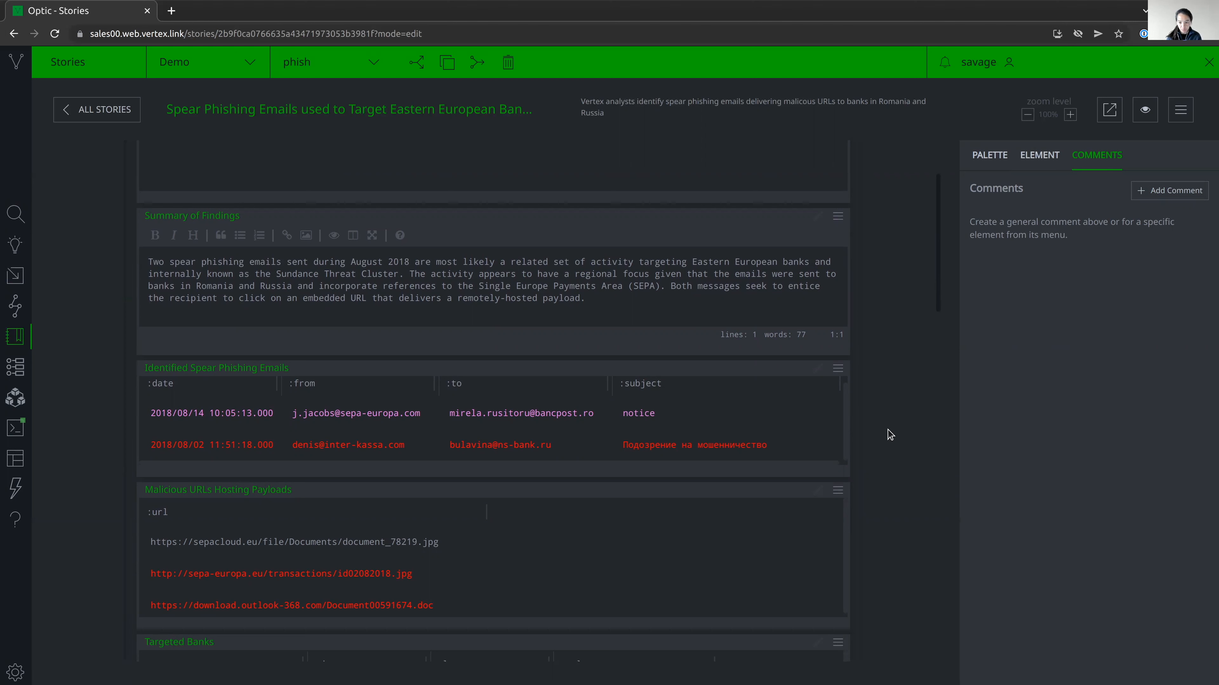
left_click(838, 369)
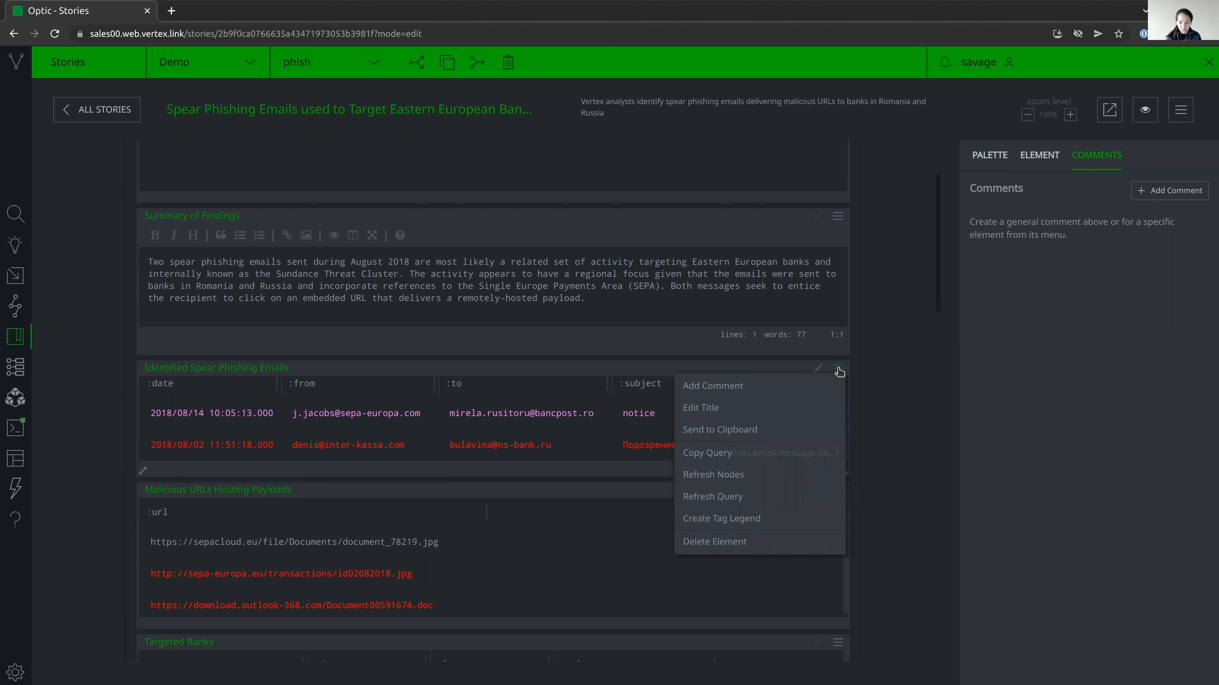
left_click(777, 458)
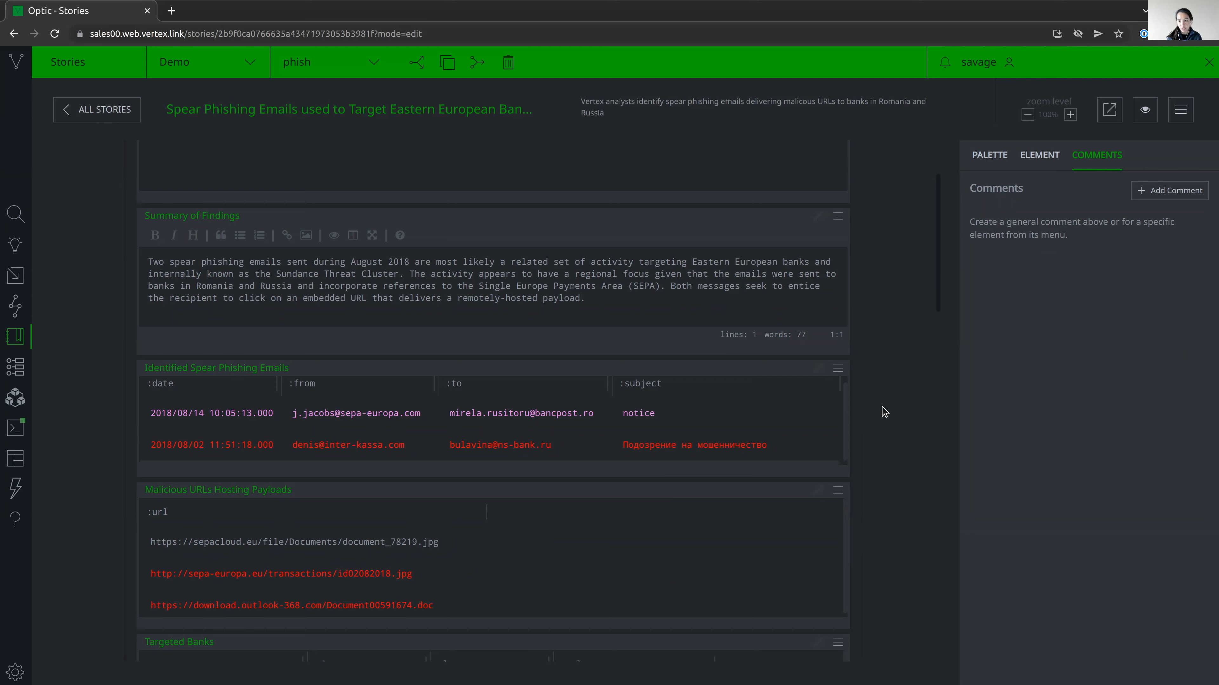
- Return to the start of the story and switch it from editing to preview mode
scroll(885, 412, "up", 3)
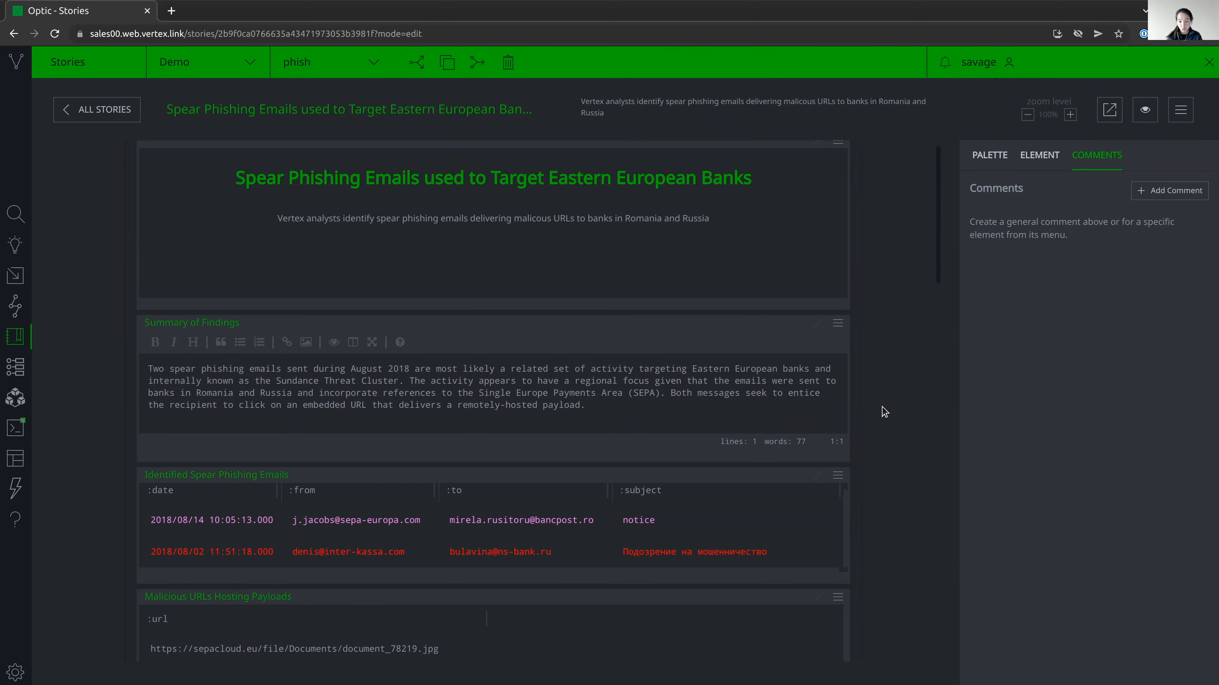
scroll(885, 412, "up", 1)
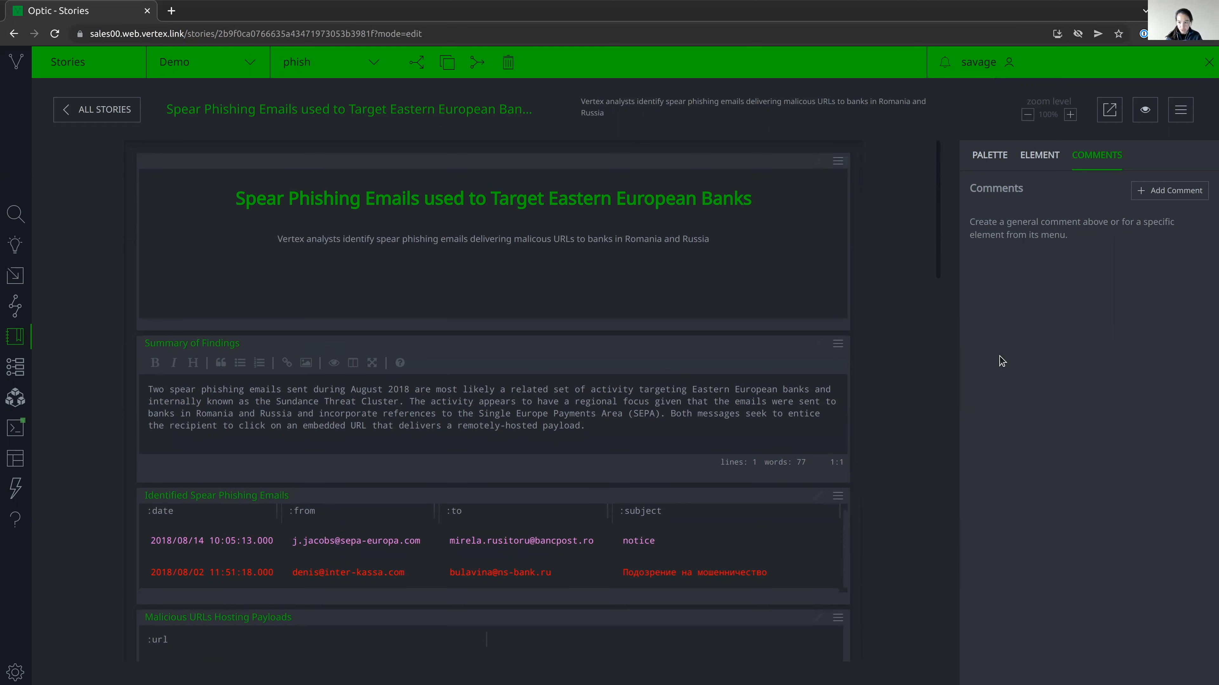
left_click(1146, 113)
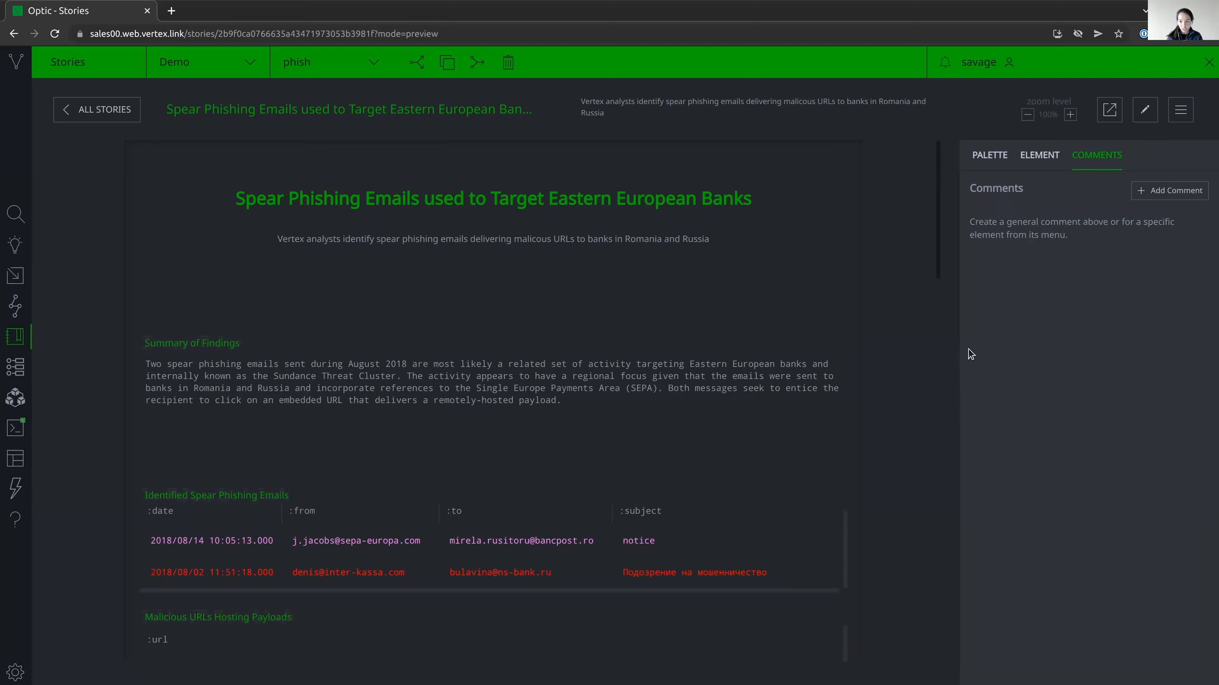
- Examine the user permission levels available in the Story Settings and close the settings without changing them
left_click(1180, 111)
left_click(1140, 154)
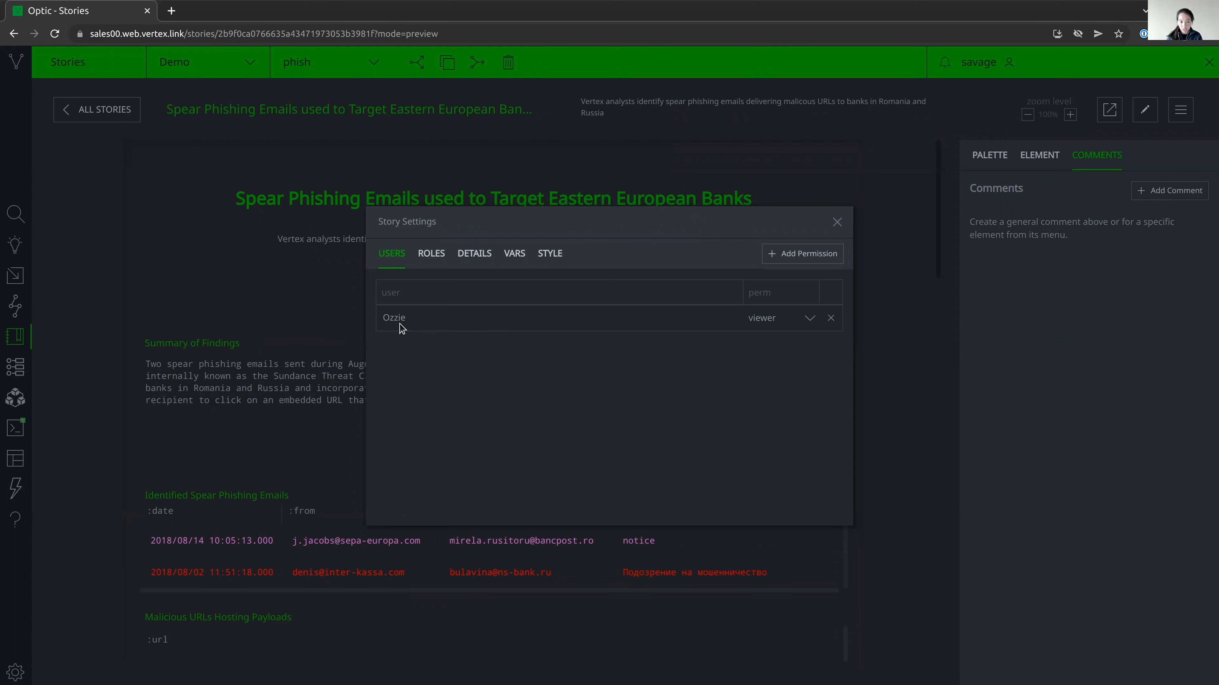
left_click(810, 320)
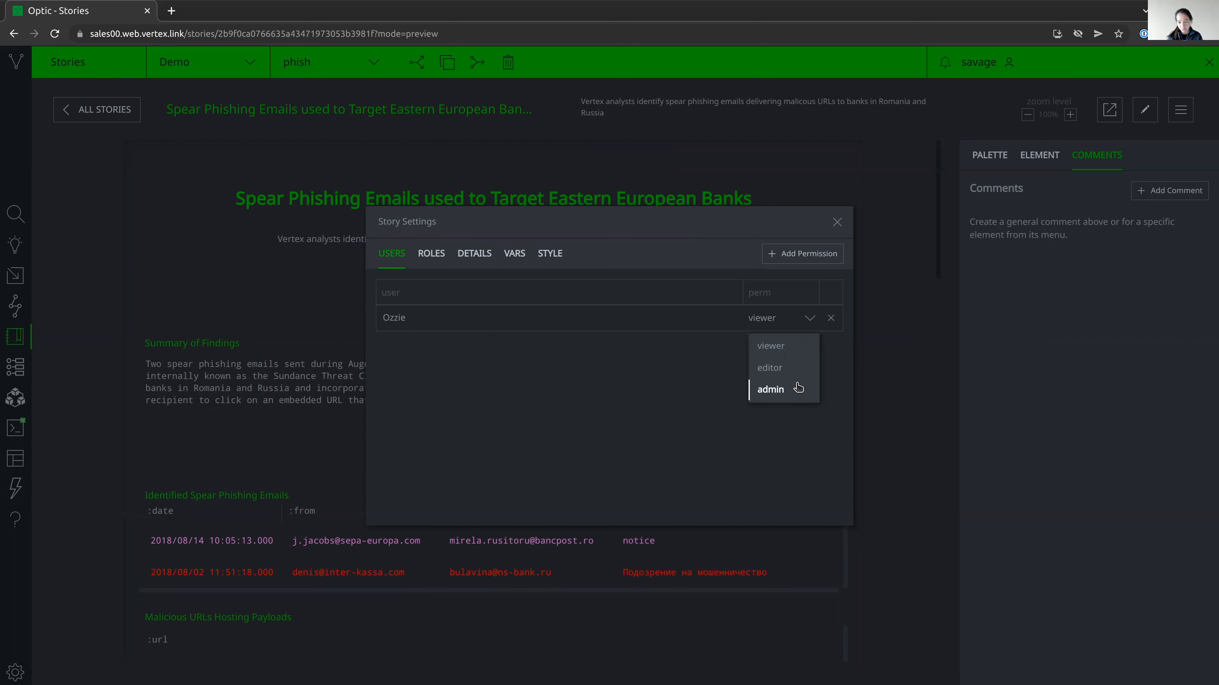
left_click(837, 222)
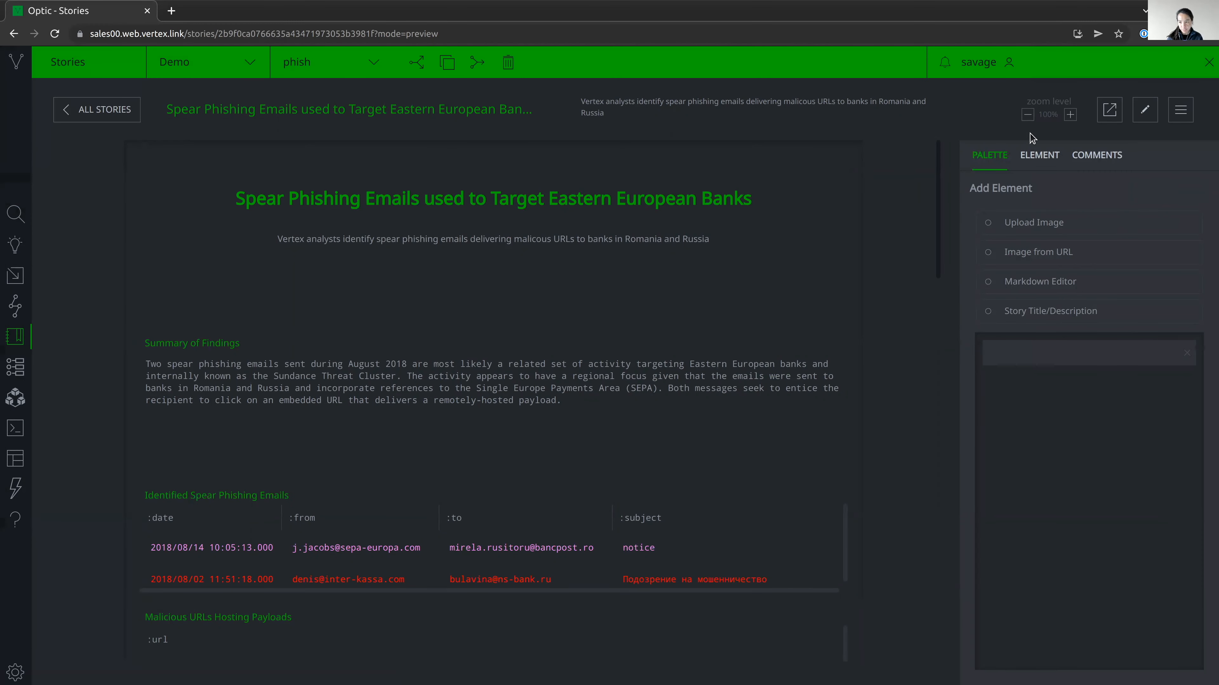
- Preview the story's PDF export in the print dialog and cancel it
left_click(1112, 104)
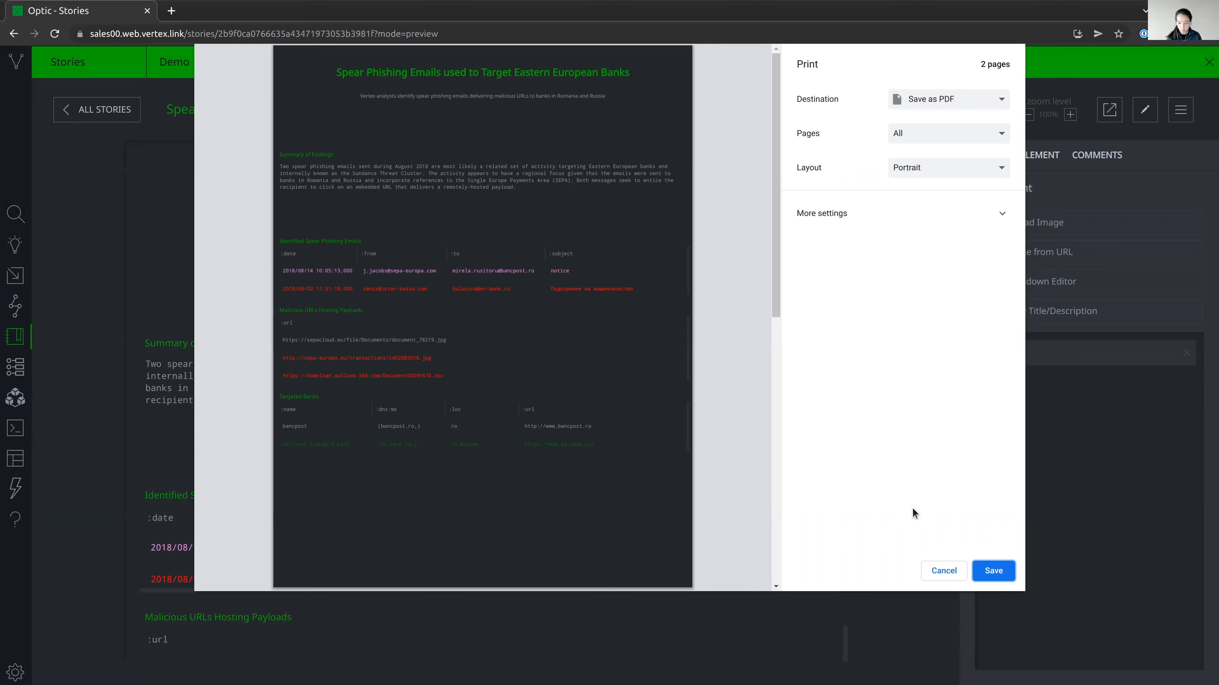
left_click(940, 573)
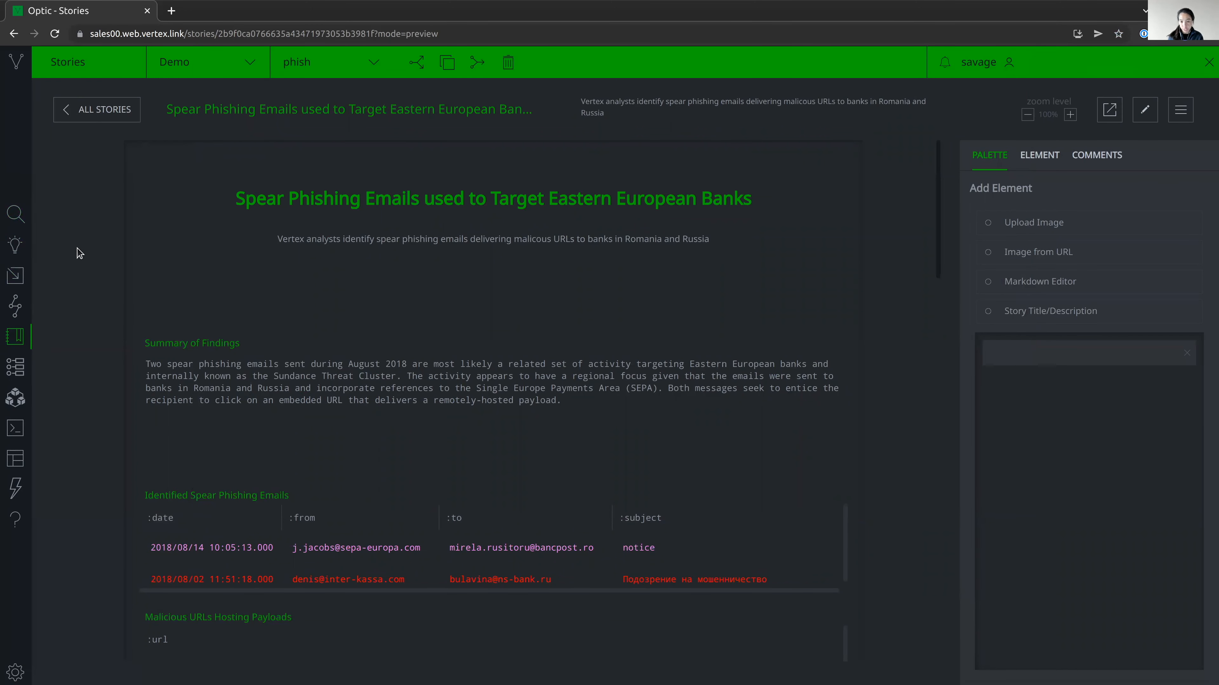
- Run #cno.threat.sundance.own in the Research tool's Tabular display and export the results to a nodes file without tag filtering
left_click(11, 218)
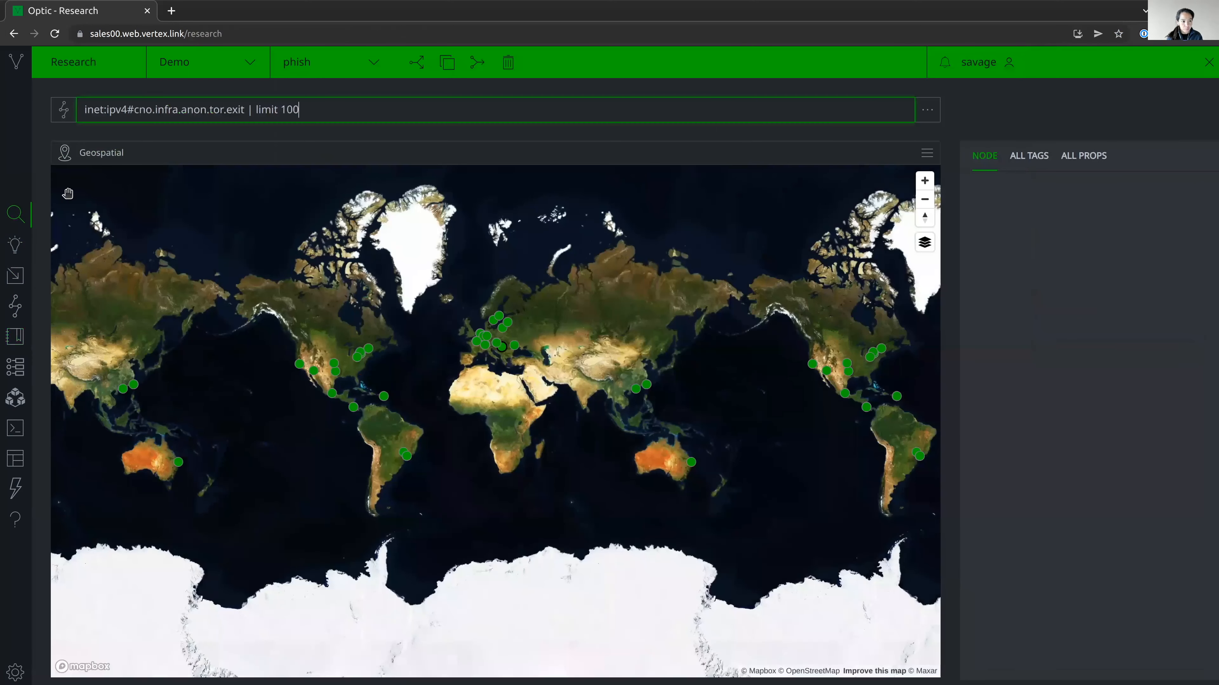
left_click(88, 154)
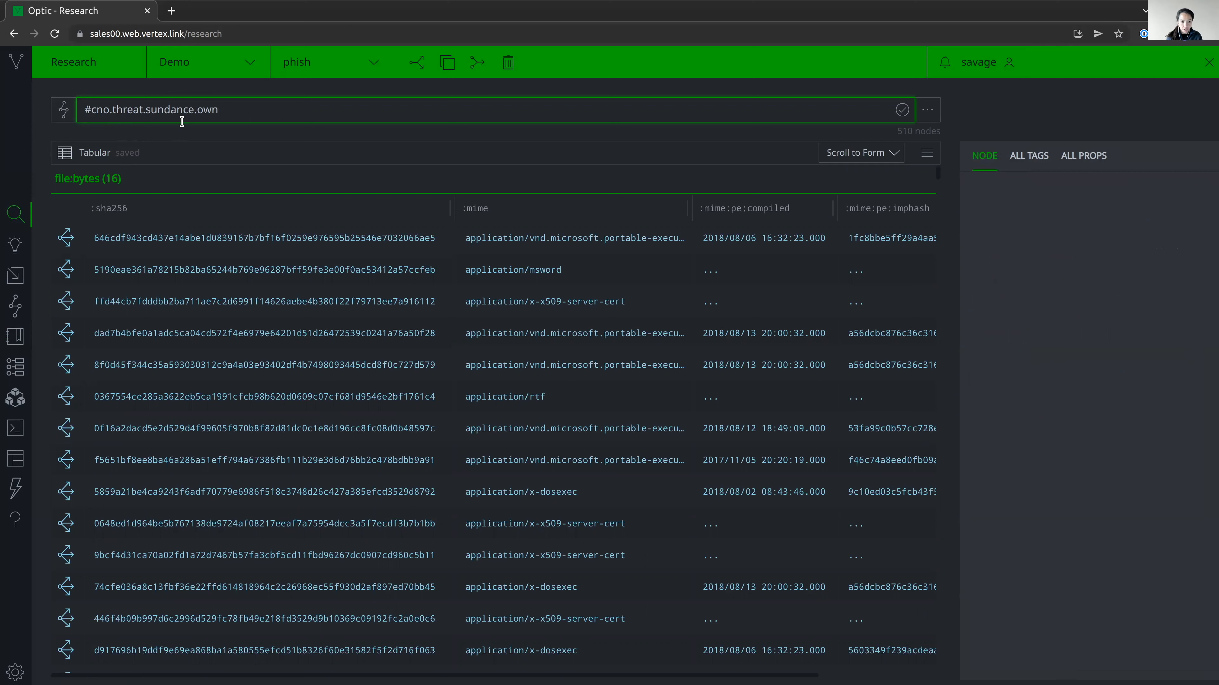
left_click(927, 107)
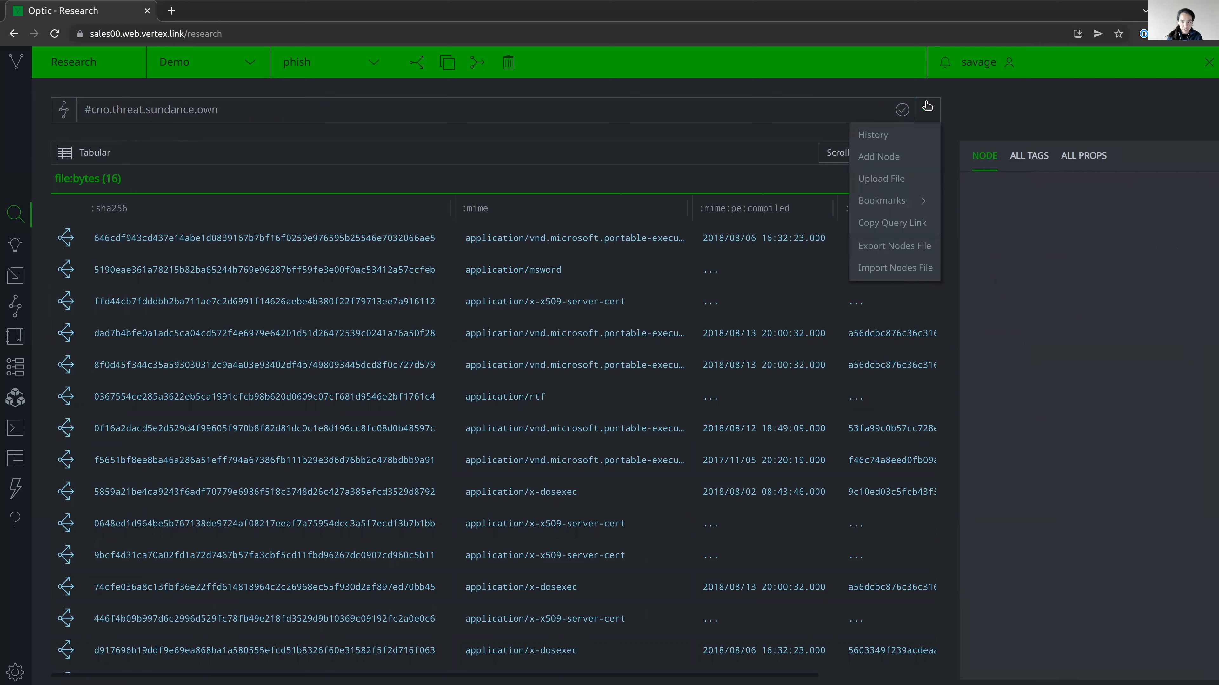
left_click(890, 246)
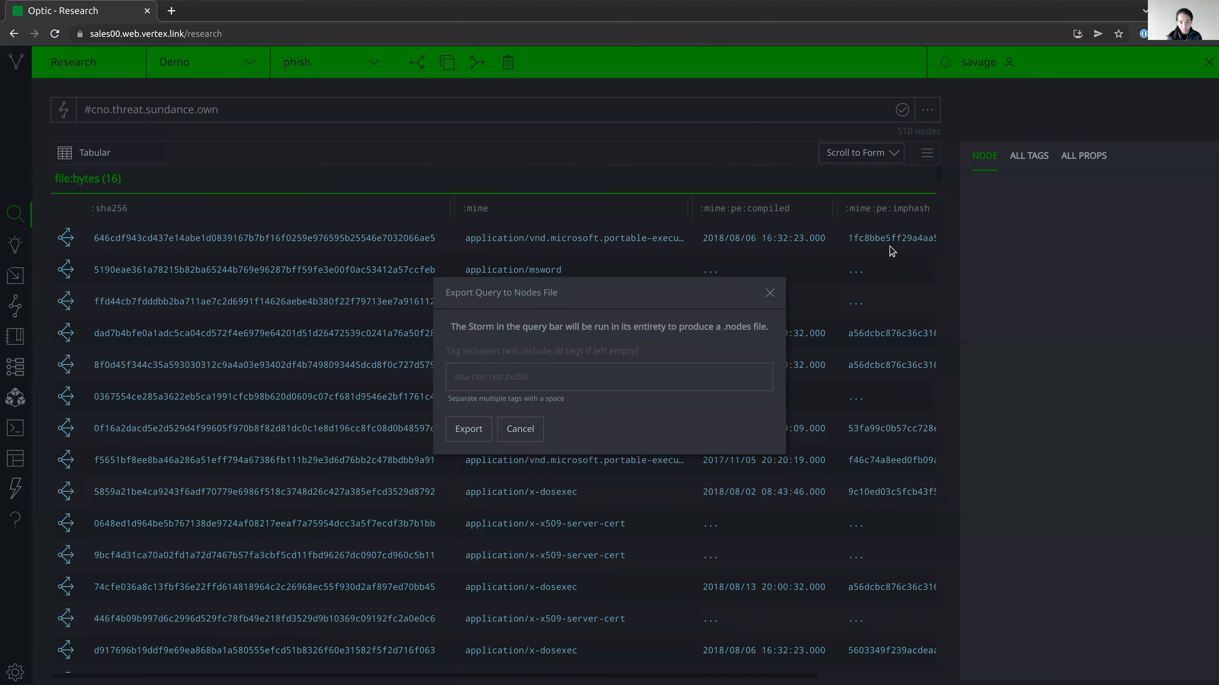
left_click(466, 427)
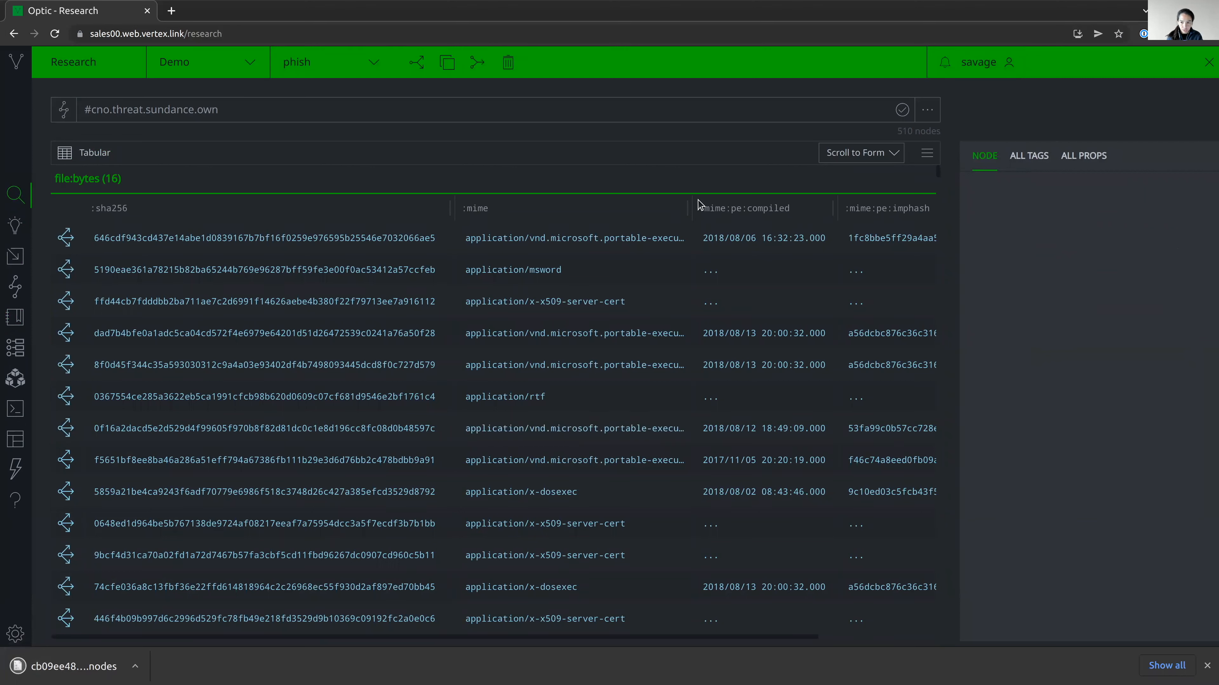
- Check the nodes file import option and view the details of the first two file:bytes nodes
left_click(928, 110)
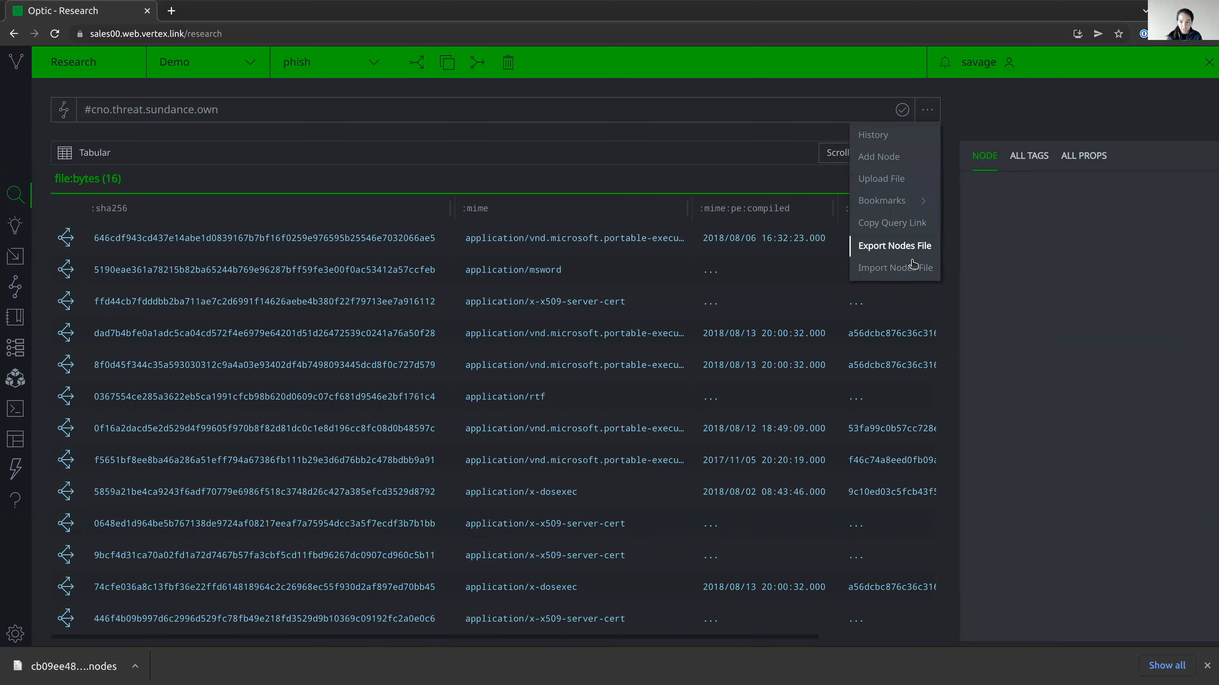
left_click(779, 275)
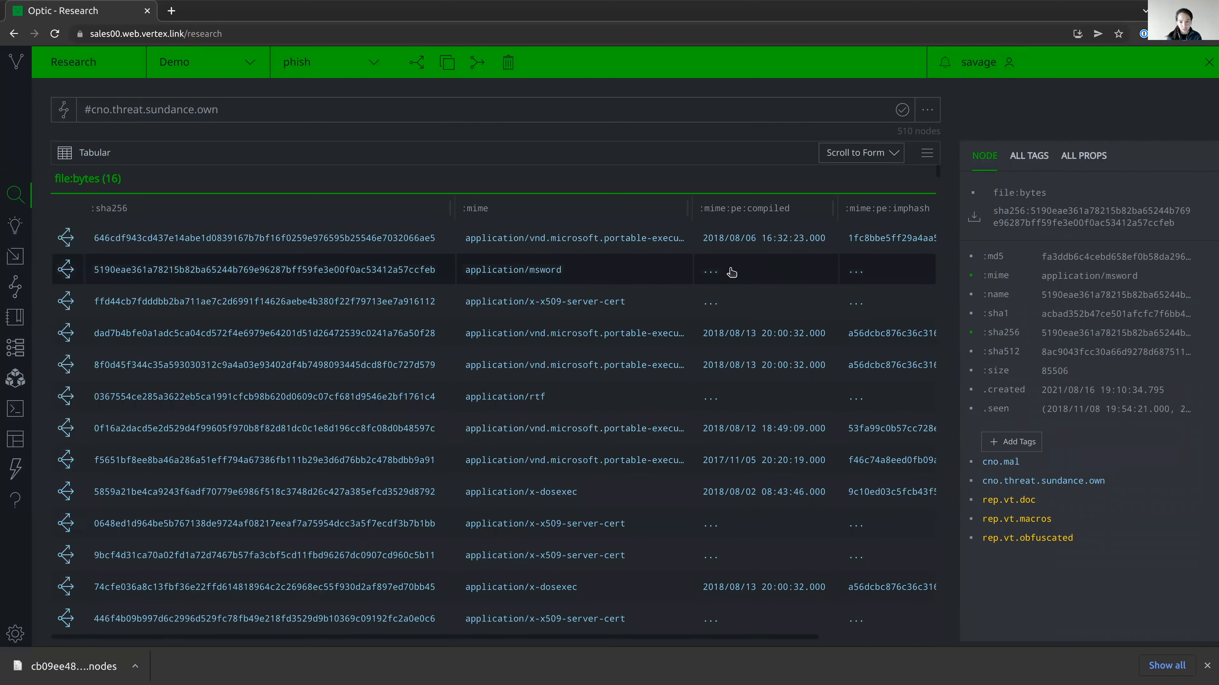
left_click(730, 246)
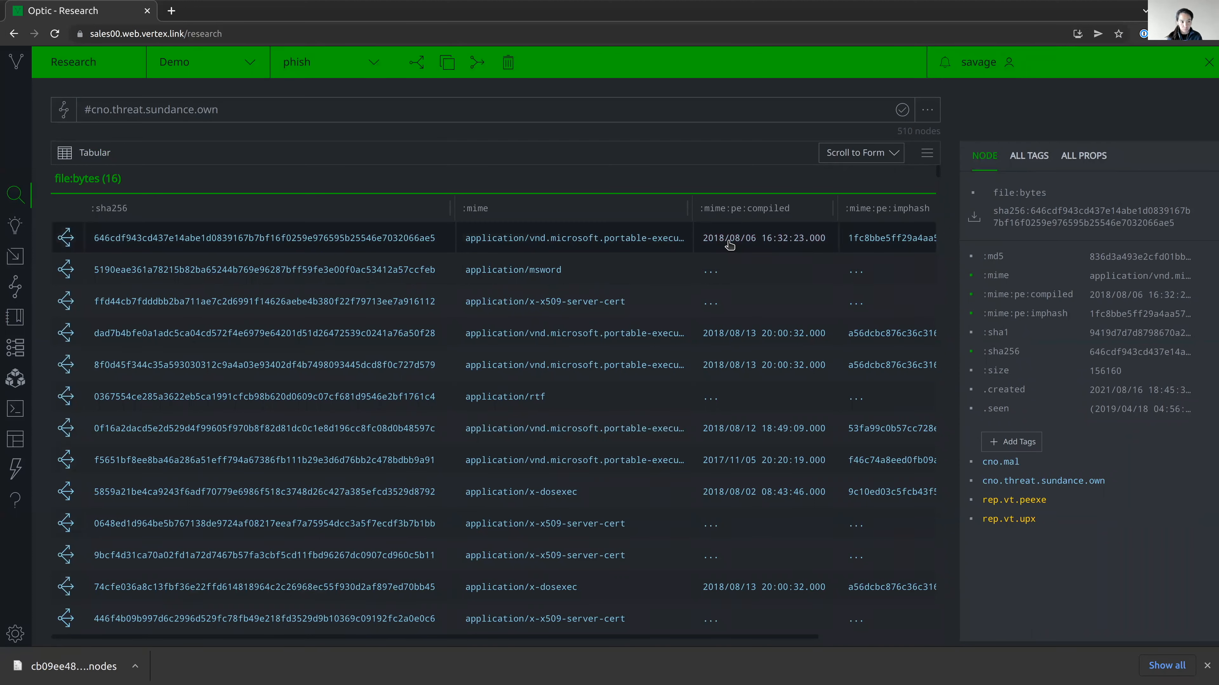
- Clear the file:bytes node selection and check the query's Import Nodes File option without importing anything
left_click(839, 183)
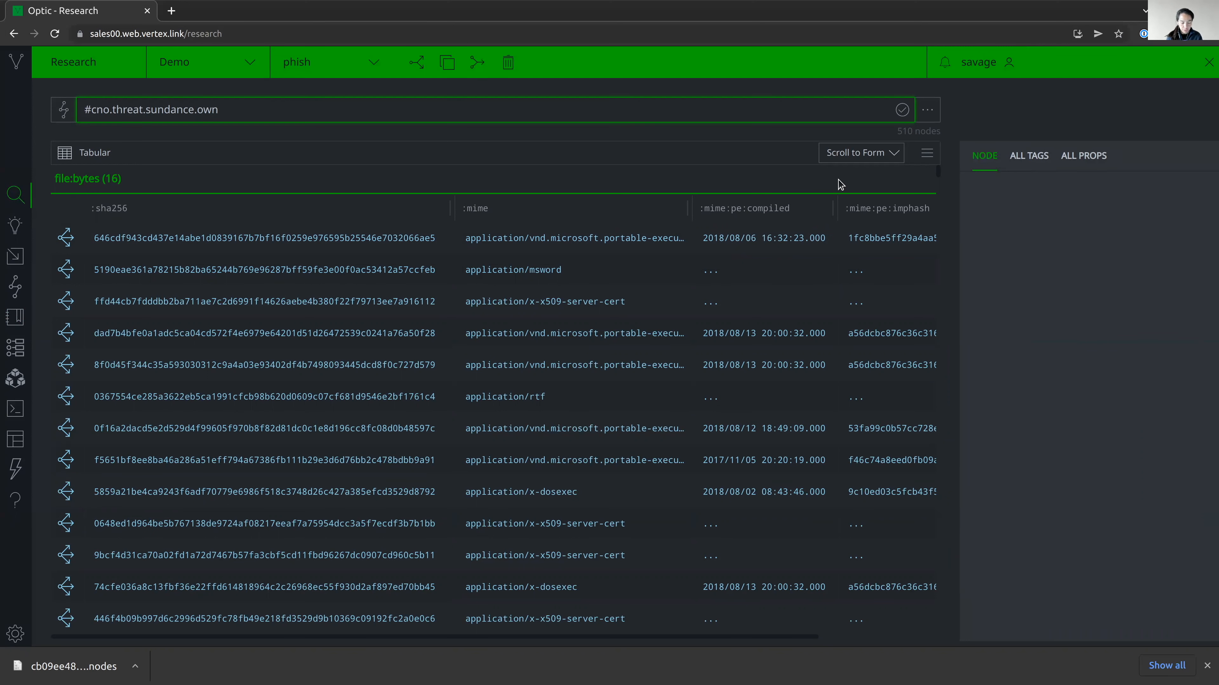
left_click(931, 111)
left_click(932, 111)
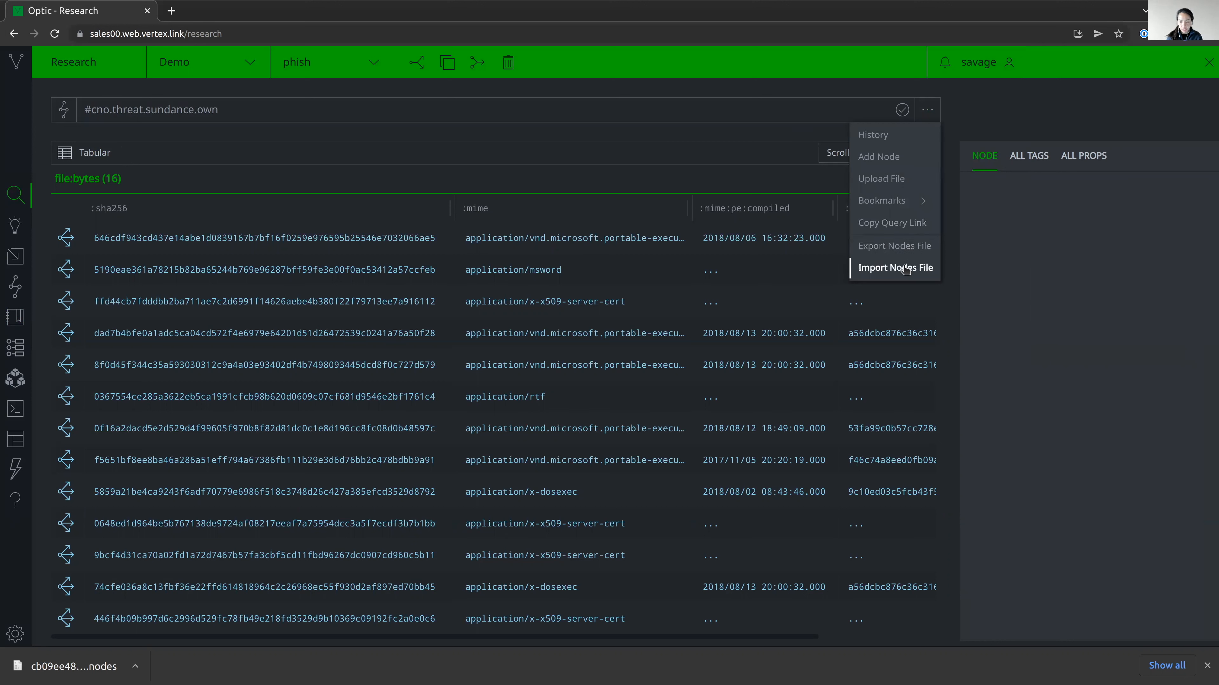
left_click(962, 288)
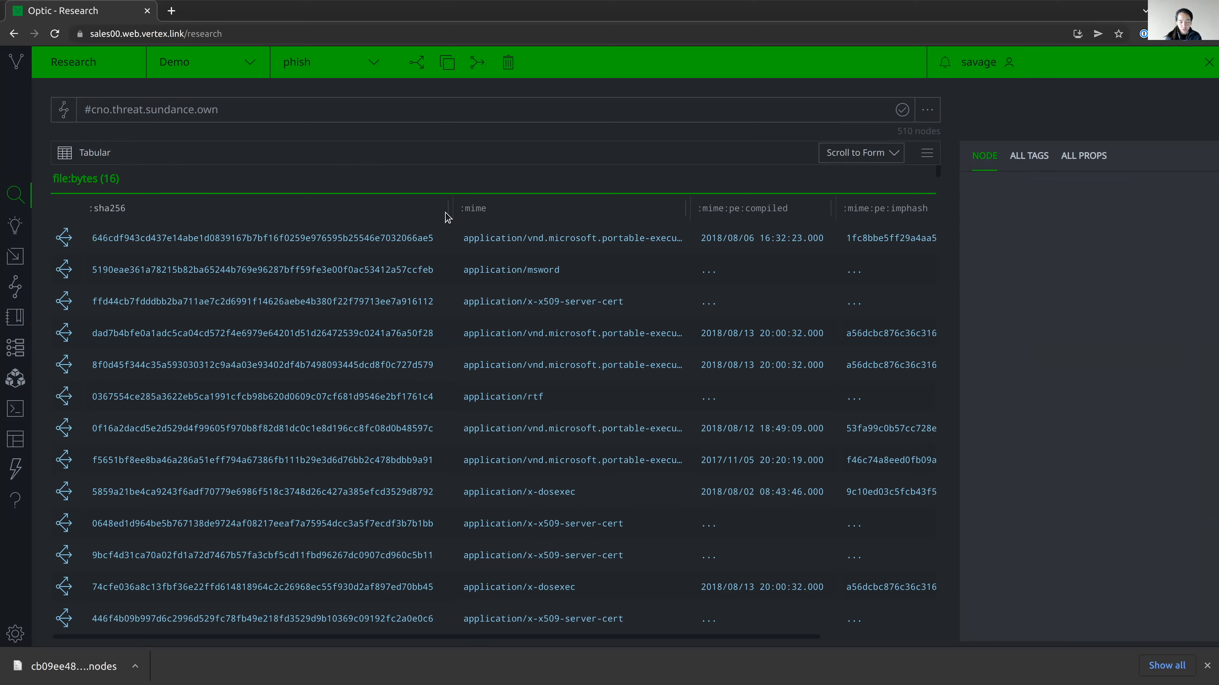
- Check the Export CSV option for the file:bytes table and close the table options without exporting
scroll(444, 218, "right", 3)
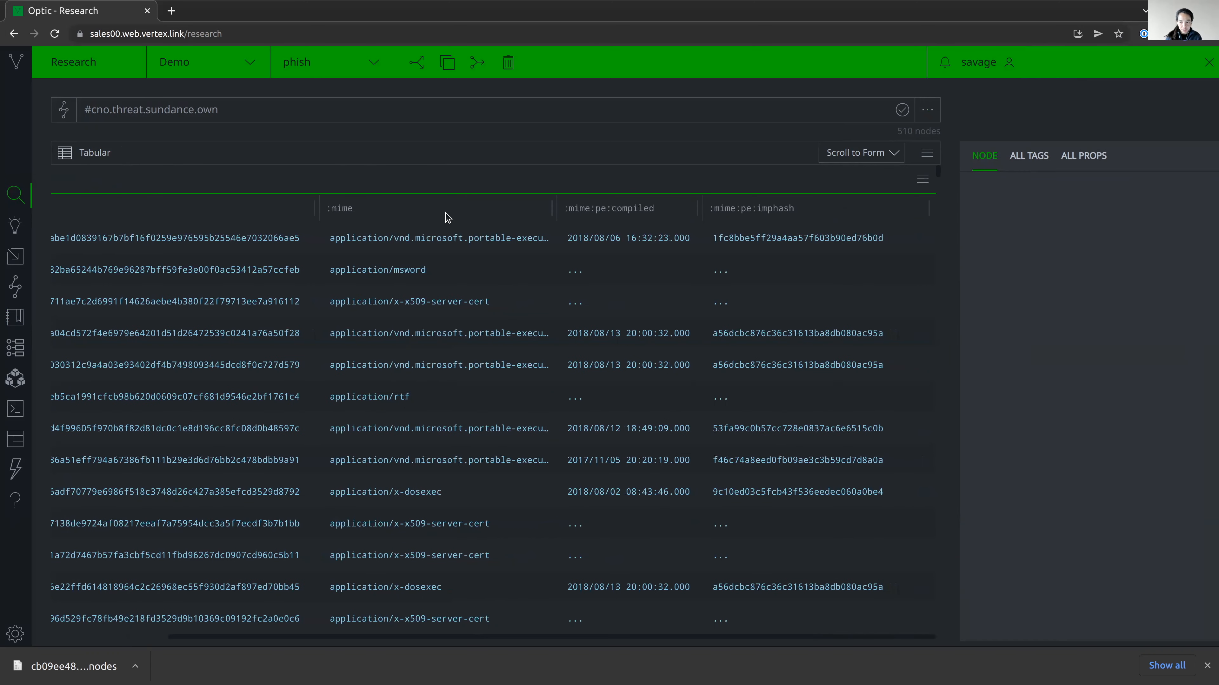
left_click(922, 181)
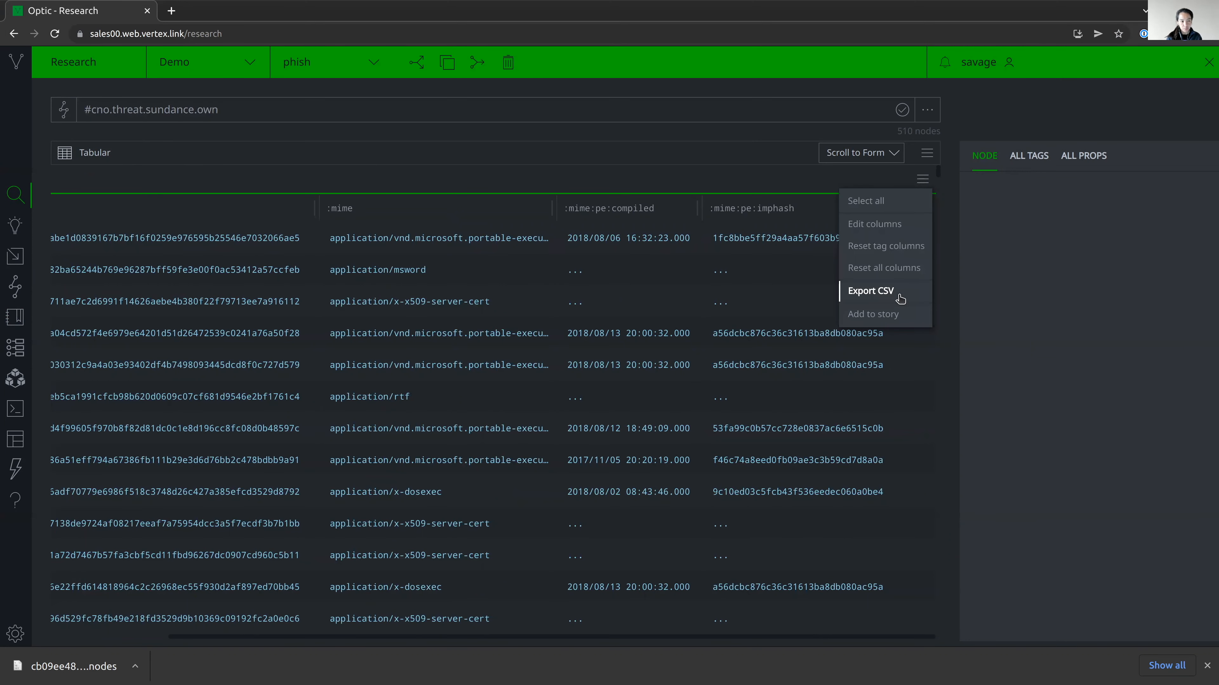
left_click(871, 291)
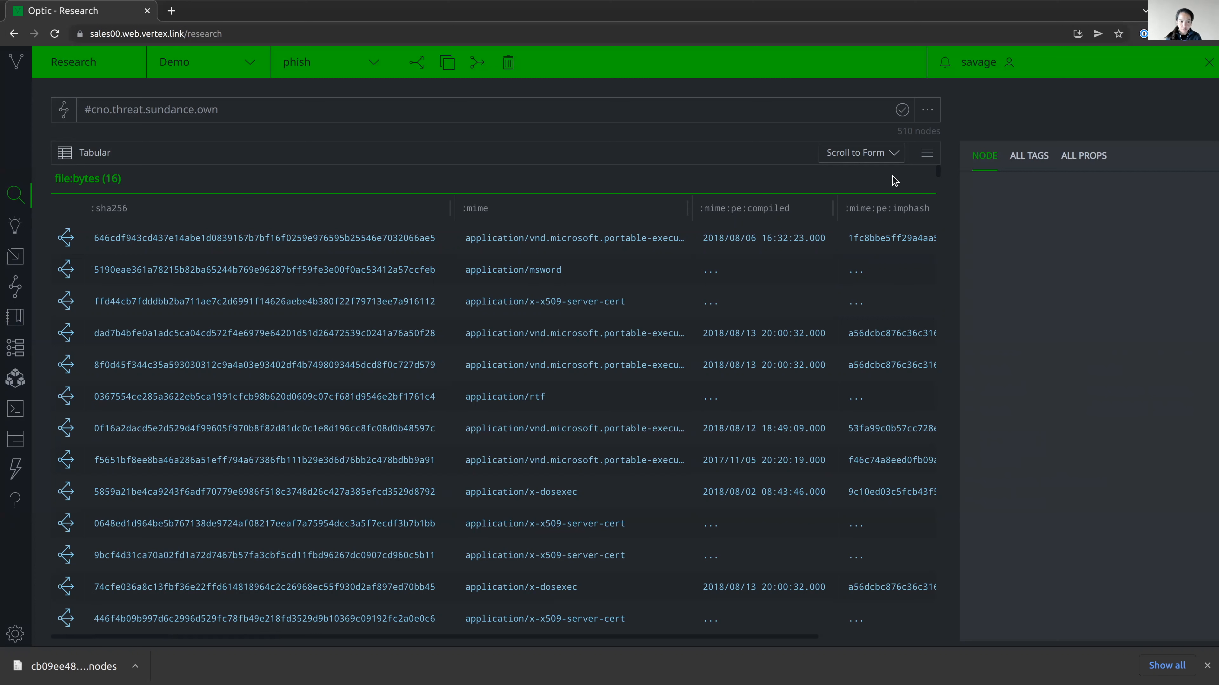
scroll(898, 183, "right", 3)
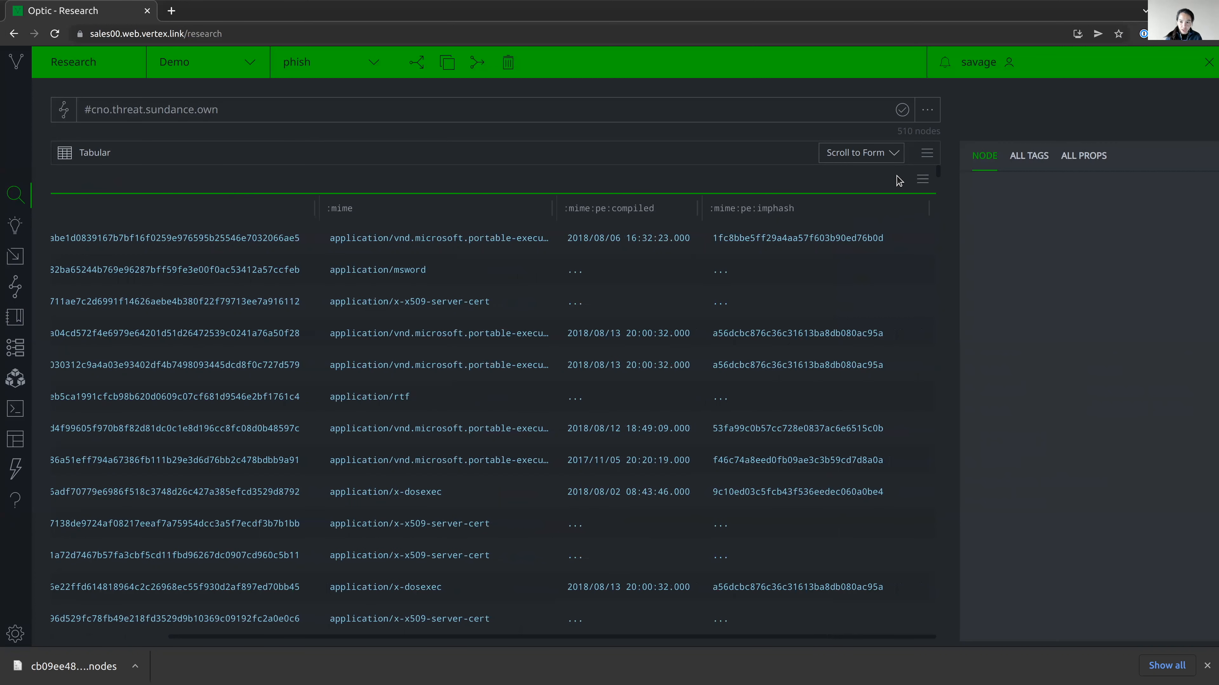
left_click(918, 185)
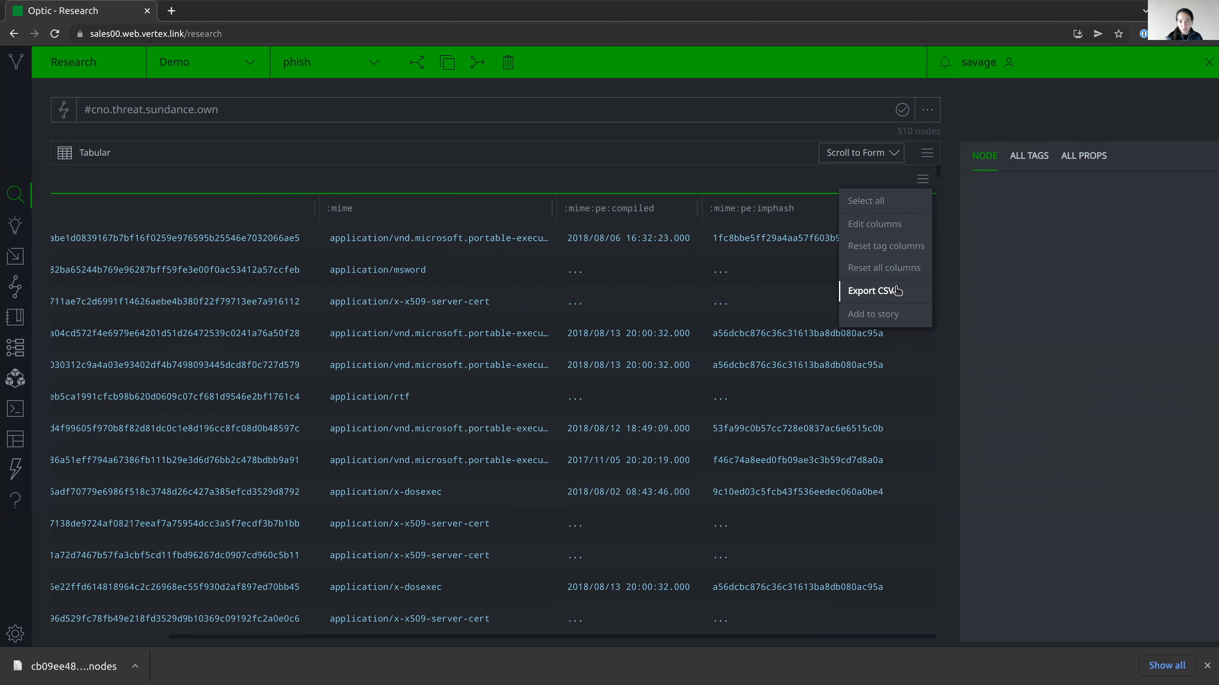
left_click(749, 174)
scroll(645, 225, "left", 3)
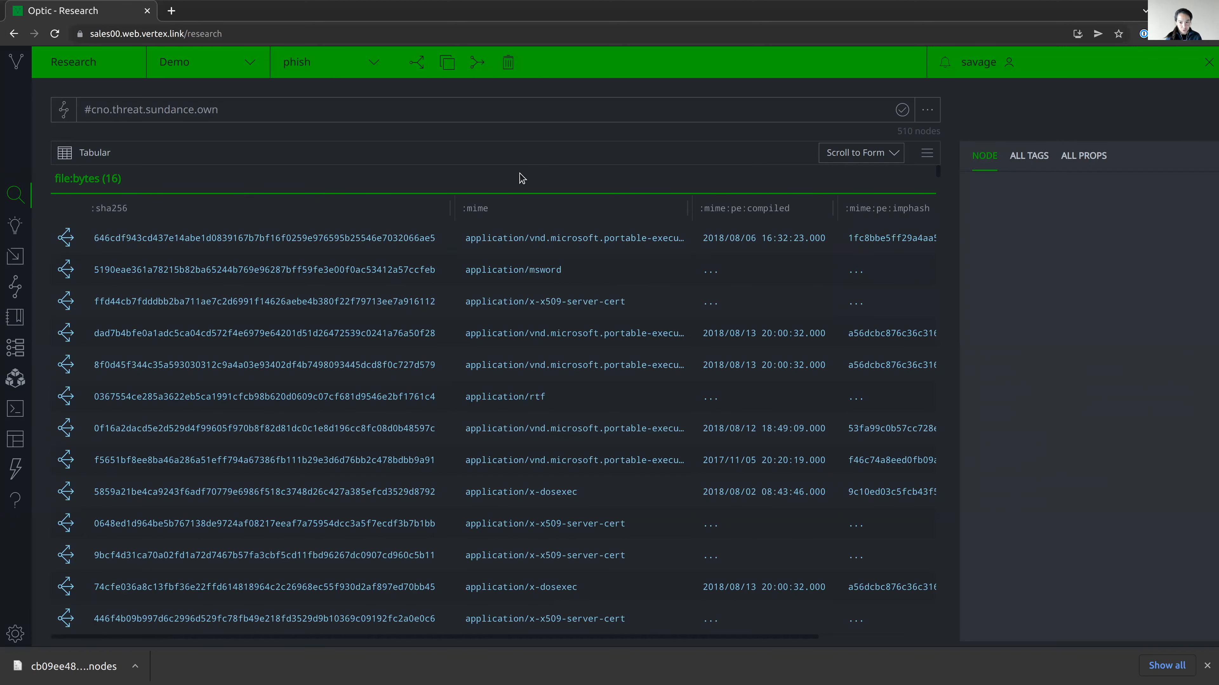